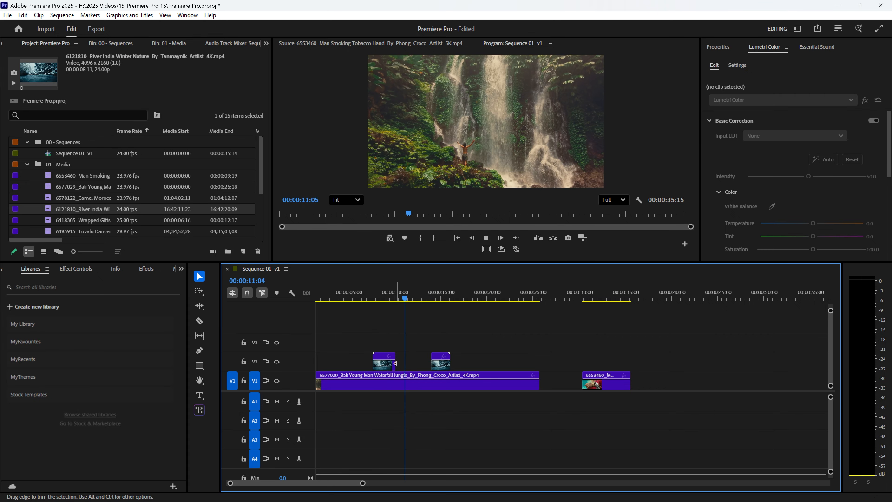
Undo the deletion of the middle river clip on track V2 and disable that clip instead.
key("space")
key("ctrl+z")
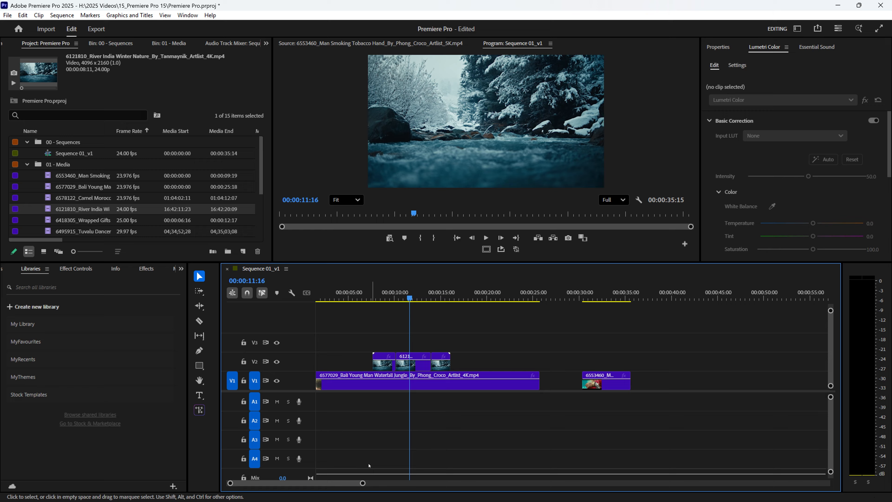
key("equal")
key("equal")
left_click(555, 364)
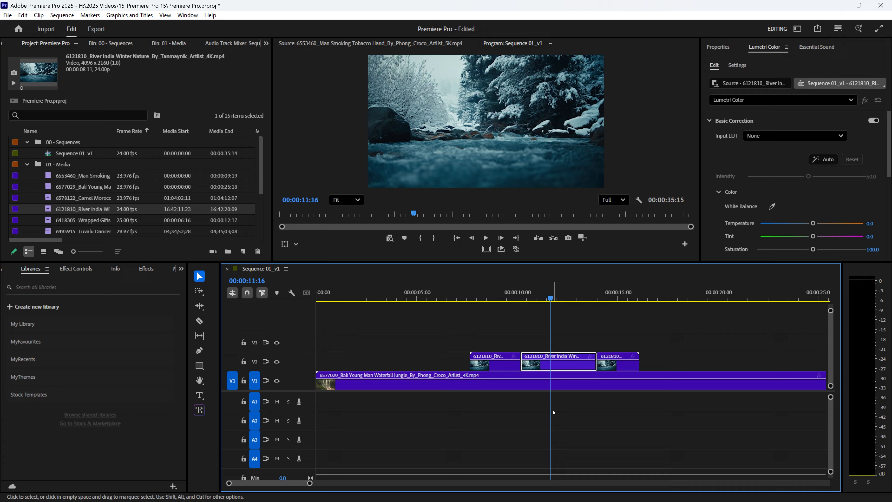
right_click(567, 364)
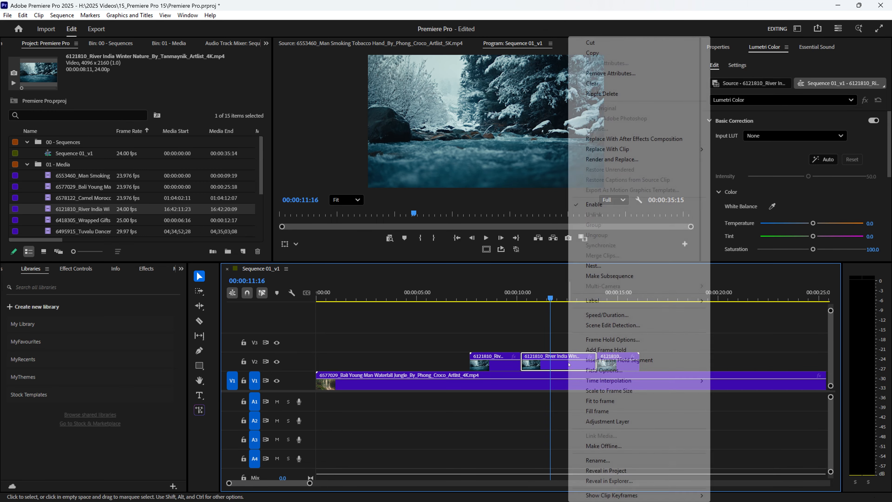
left_click(597, 204)
Play the sequence from 00:00:09:00 to review the disabled river segment.
left_click_drag(513, 295, 496, 295)
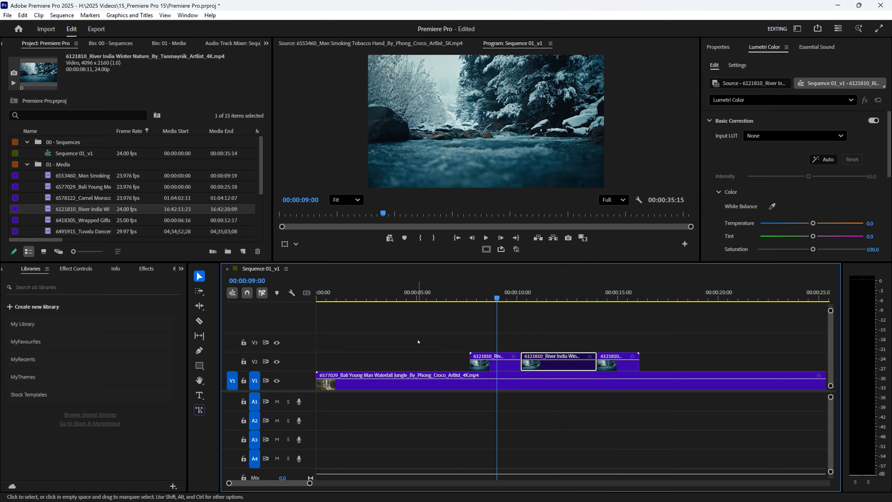
left_click(418, 342)
key("space")
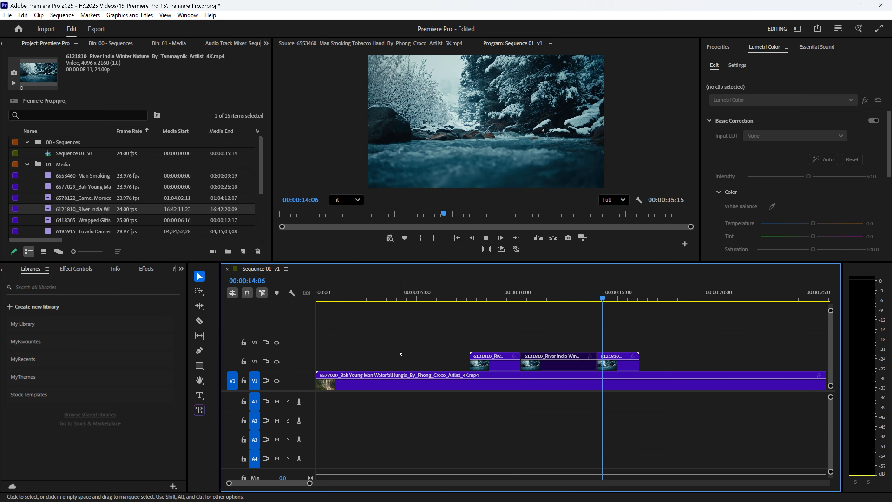
key("space")
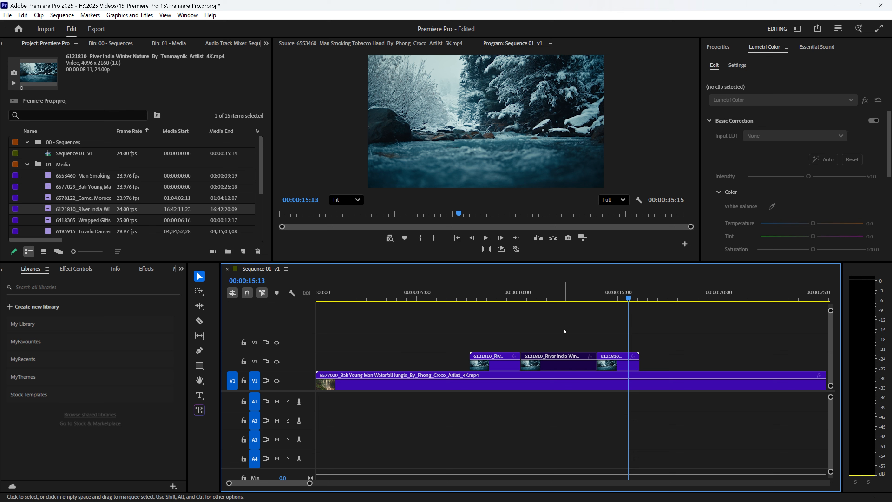
Place the 6418305_Wrapped Gifts and 6495915_Tuvalu Dancers clips on track V3, starting the latter in line with the disabled river clip.
left_click(546, 297)
left_click_drag(83, 220, 376, 342)
left_click(103, 231)
scroll(115, 202, "down", 1)
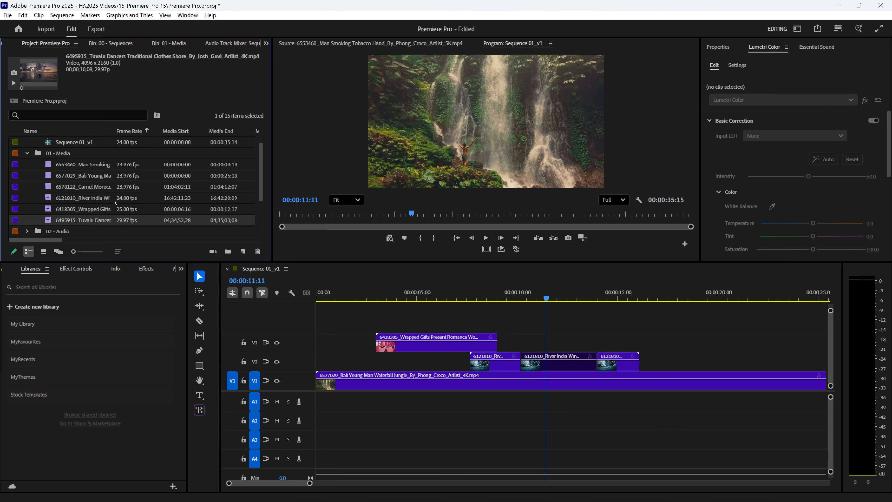
scroll(115, 203, "down", 1)
left_click_drag(116, 208, 598, 345)
Split the Tuvalu Dancers clip at the end of the disabled river clip and delete the excess.
key("c")
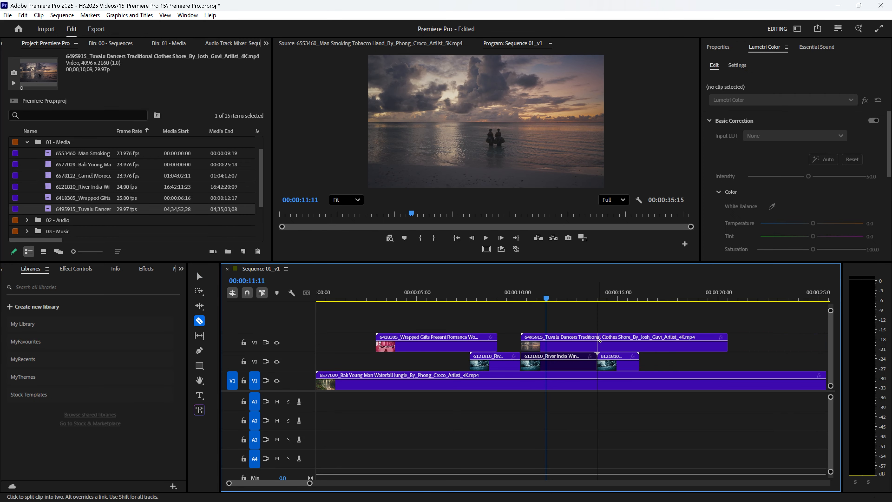
left_click(598, 340)
key("v")
left_click(623, 344)
key("Delete")
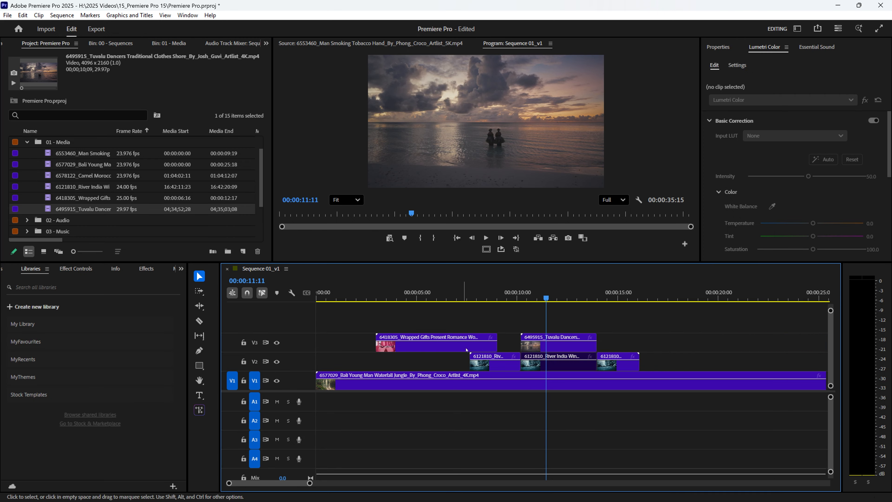
Shorten the Wrapped Gifts clip on V3 and align its end with the start of the first river clip.
left_click_drag(496, 346, 469, 346)
left_click_drag(378, 345, 419, 346)
left_click_drag(436, 346, 468, 346)
Apply the default transition to the start of the Wrapped Gifts clip and play it back.
left_click_drag(389, 299, 366, 309)
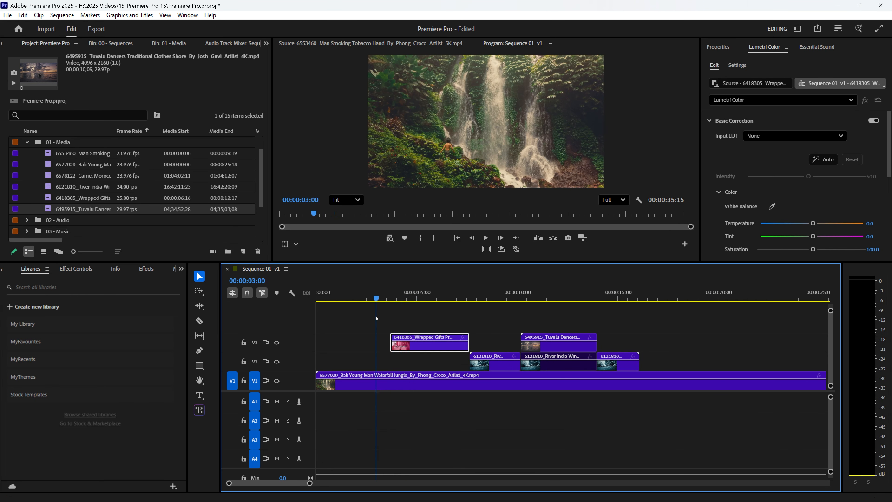
right_click(389, 346)
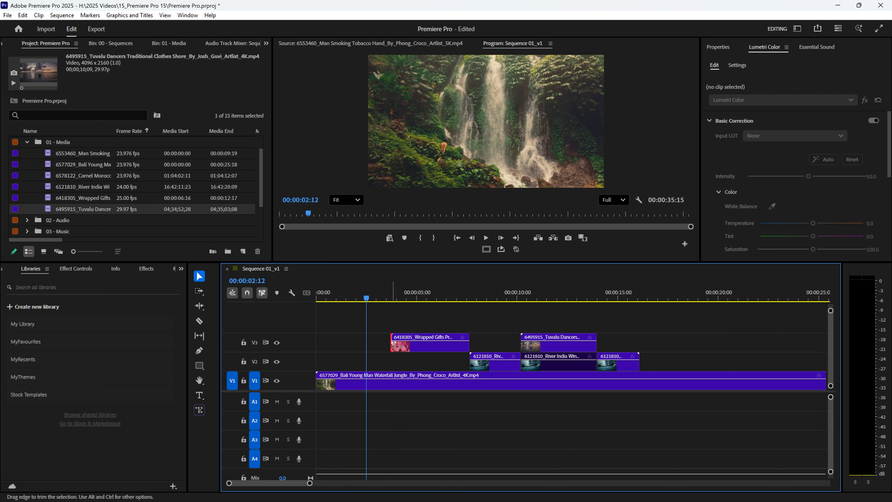
left_click(432, 407)
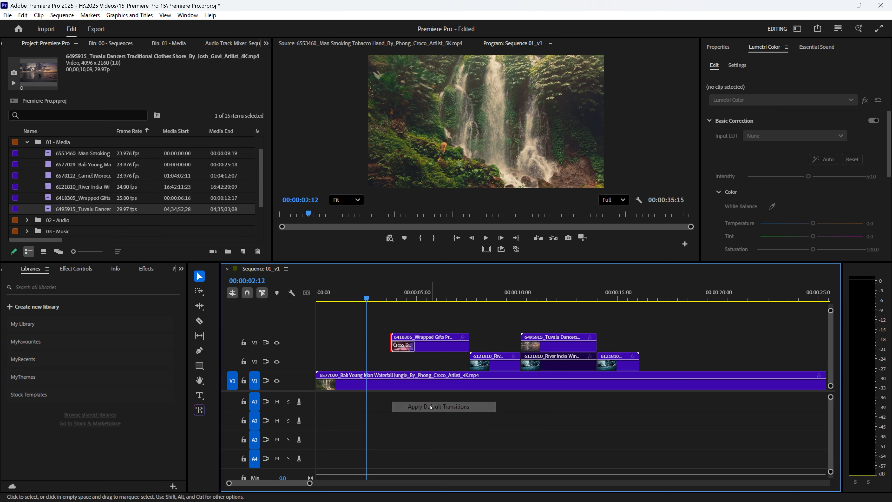
left_click(361, 298)
key("space")
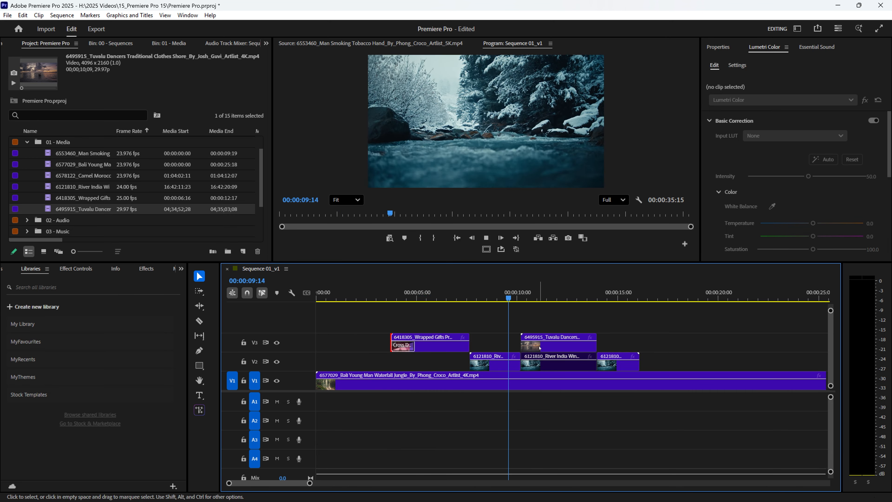
Delete the last river clip on track V2 and stop playback.
left_click(621, 357)
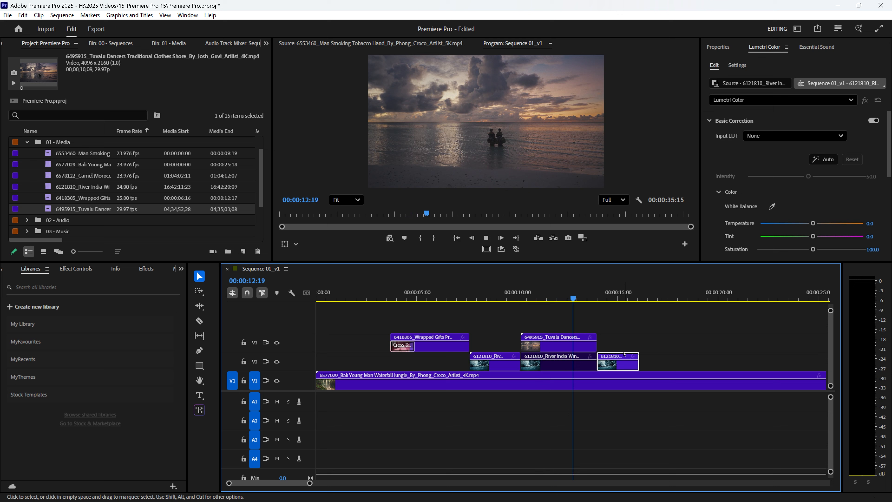
key("Delete")
key("space")
Split the Bali waterfall clip where the Tuvalu Dancers clip ends, delete the remainder and ripple delete the gap before the Man Smoking clip.
key("c")
left_click(597, 377)
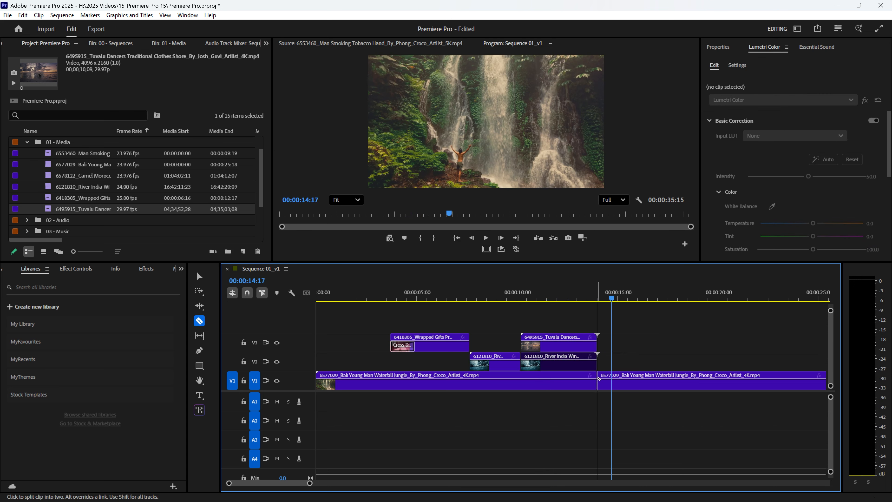
key("v")
left_click(654, 384)
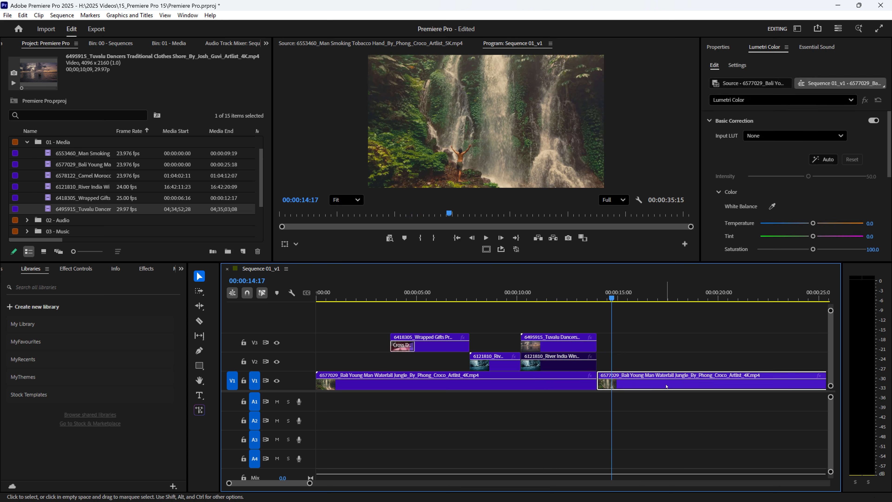
key("Delete")
right_click(666, 386)
left_click(676, 385)
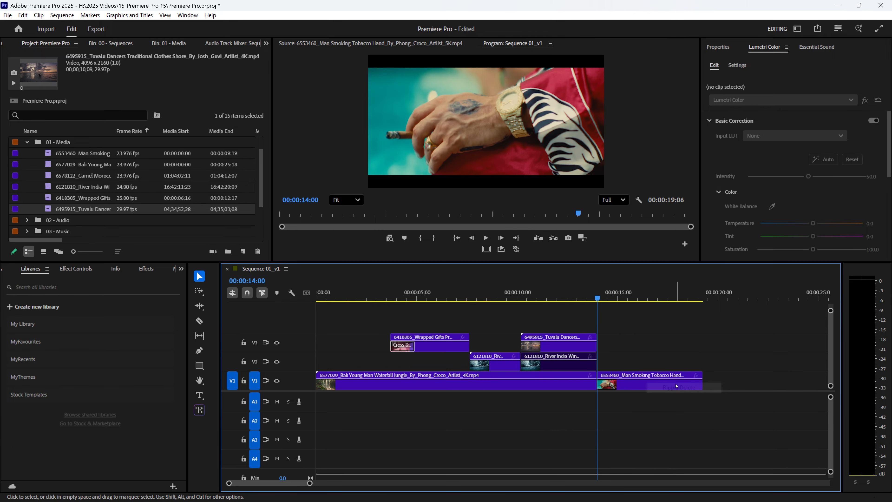
Play the sequence across the cut from the Tuvalu Dancers clip to the Man Smoking clip.
left_click(575, 296)
key("space")
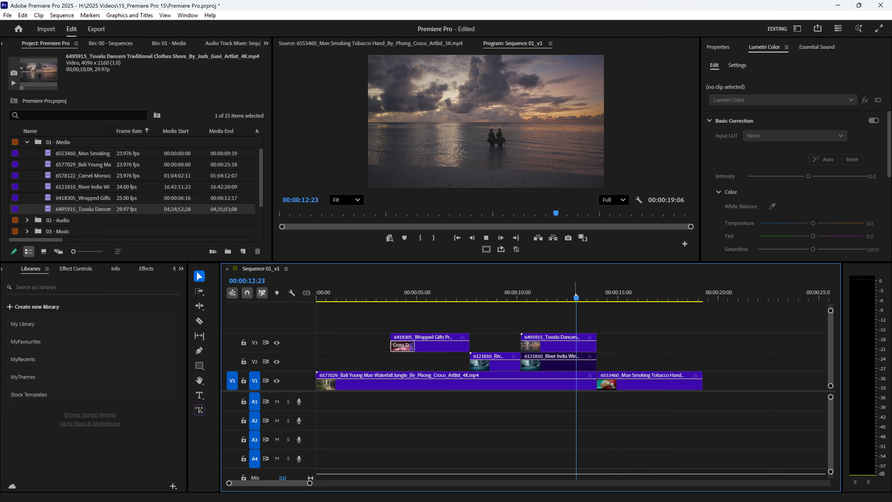
key("space")
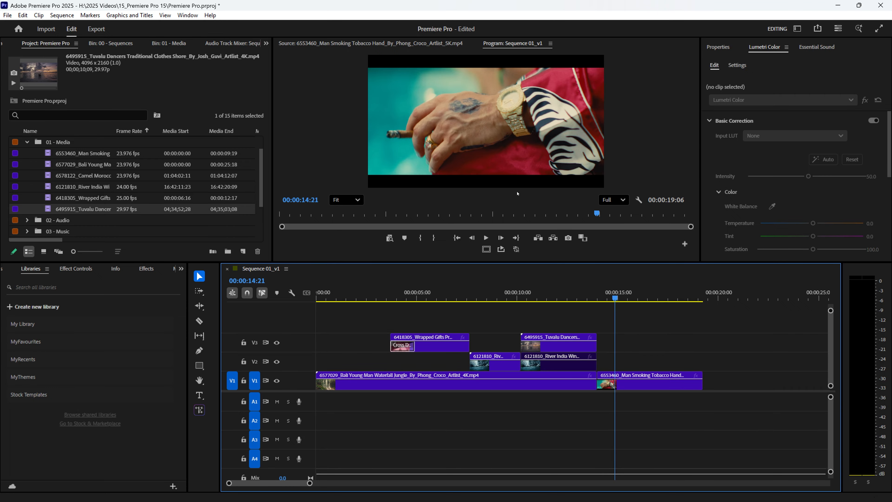
Enlarge the program preview and select the Man Smoking clip with the playhead at 00:00:16:06.
left_click_drag(514, 263, 509, 331)
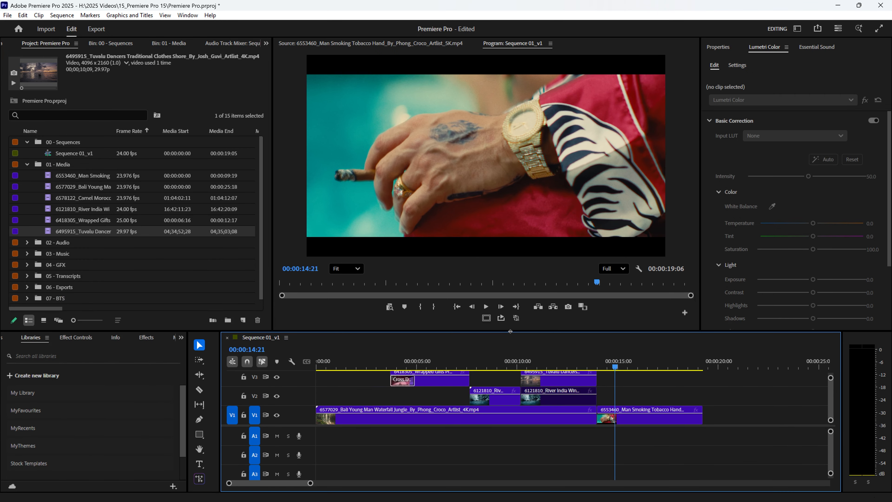
left_click_drag(592, 362, 644, 397)
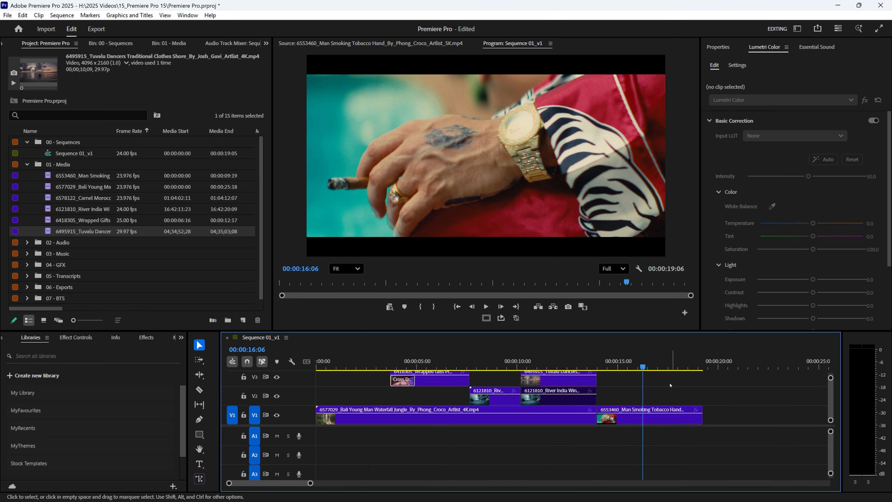
left_click(651, 419)
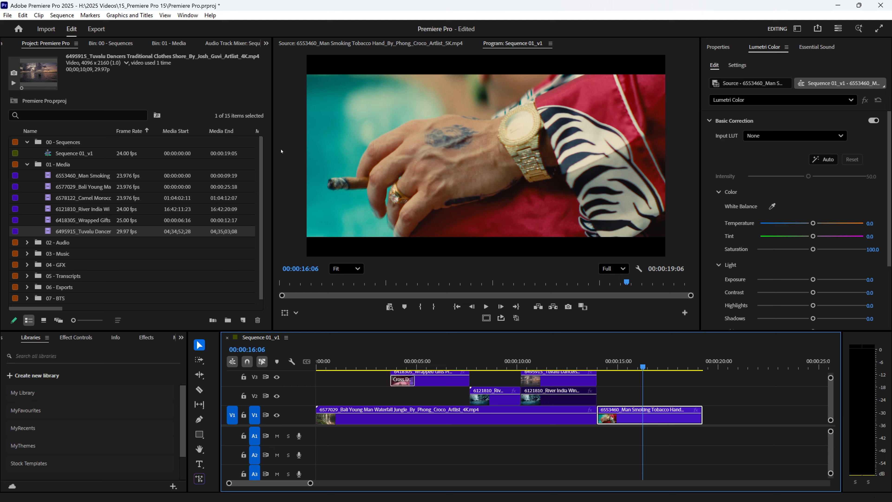
Show Effect Controls and dock it in the same panel group as the Project panel.
left_click(187, 15)
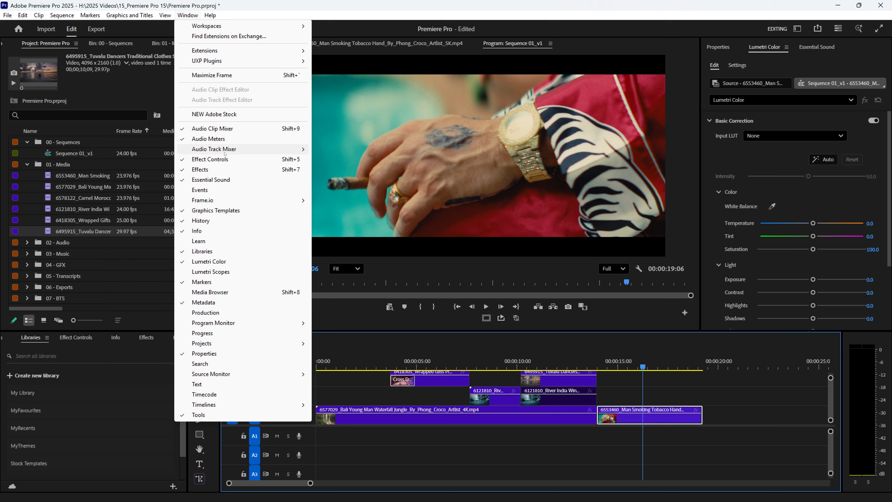
left_click(218, 161)
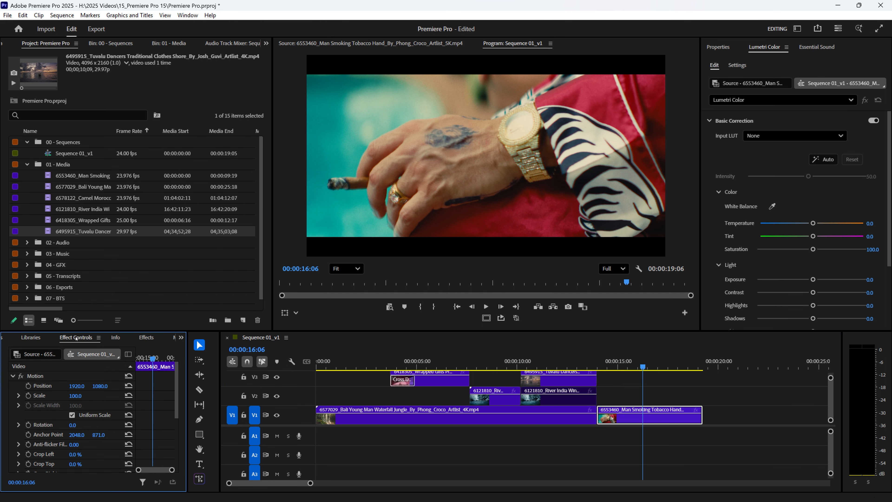
left_click_drag(76, 338, 186, 90)
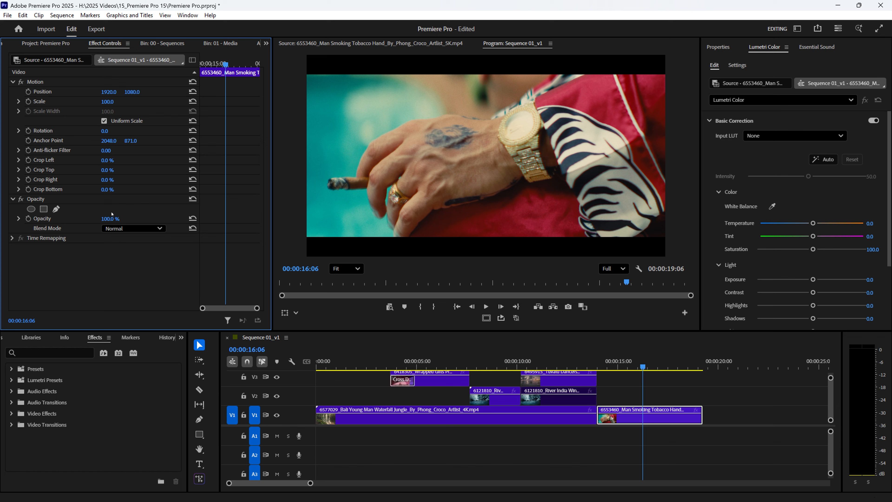
Try enlarging the Man Smoking clip to a scale of 124.5.
left_click(19, 102)
left_click_drag(105, 119, 125, 118)
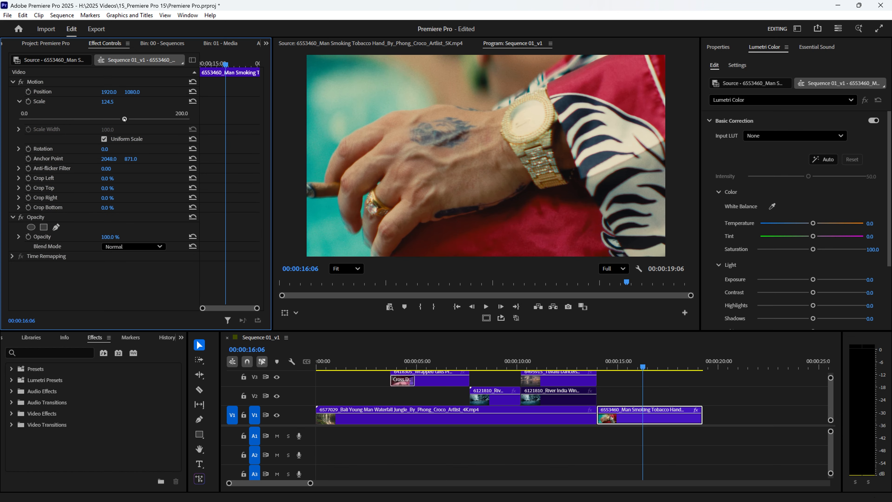
key("ctrl+z")
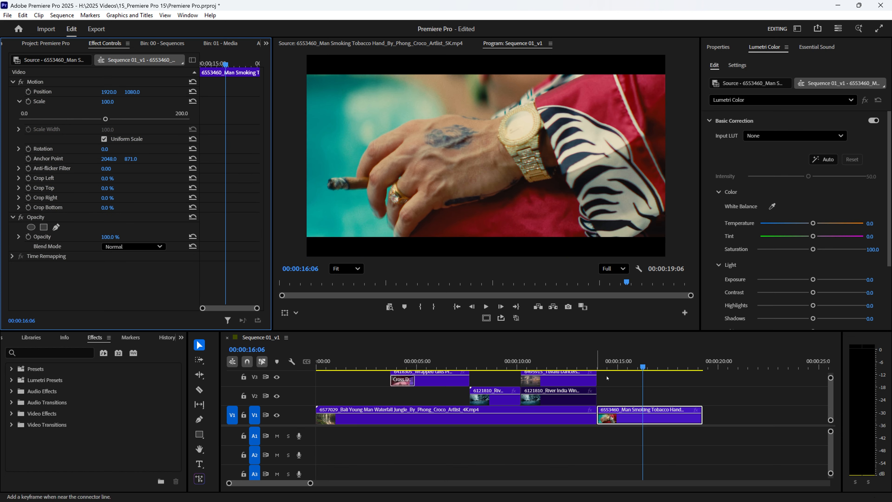
Apply Fill frame to the Man Smoking clip and play back the result.
left_click(769, 400)
left_click(662, 421)
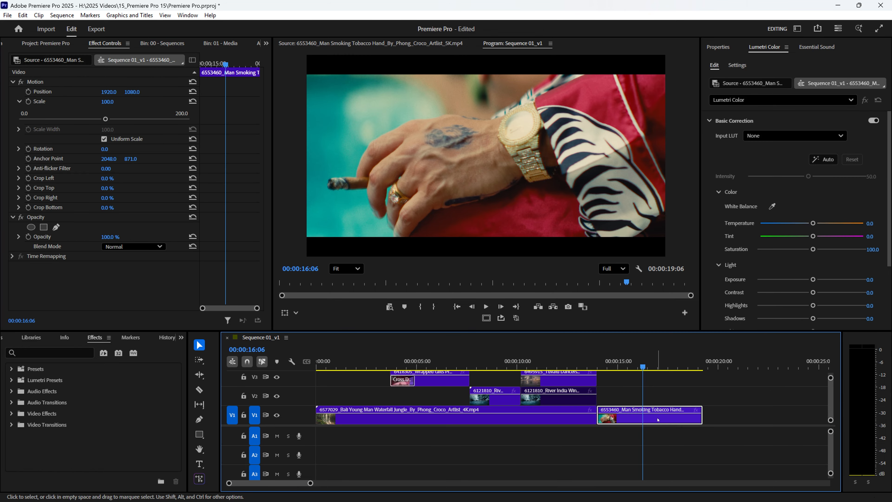
right_click(662, 420)
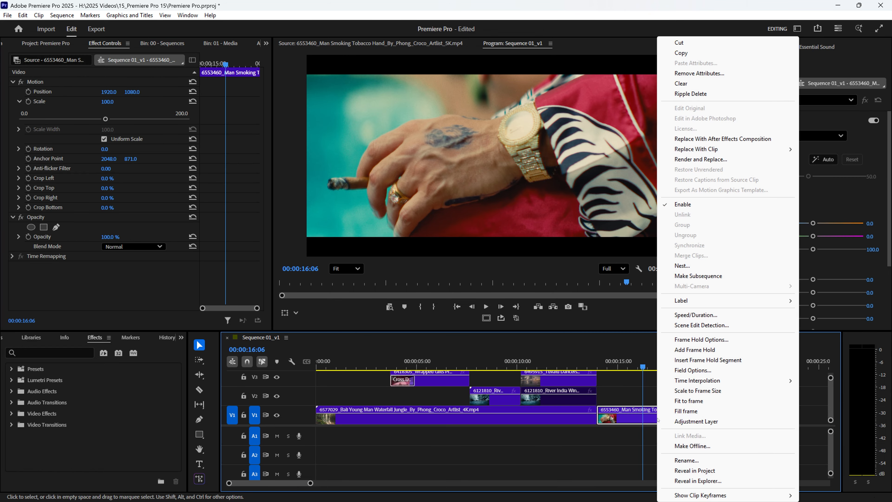
left_click(686, 411)
key("space")
key("space")
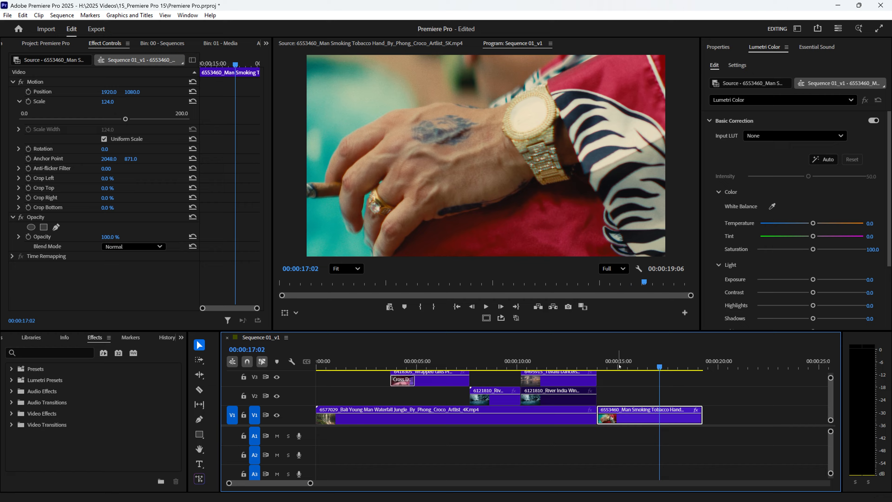
Toggle track V3's visibility at 00:00:11:19 to compare the Tuvalu Dancers clip with the Bali waterfall clip beneath it.
left_click(576, 362)
left_click_drag(576, 360, 553, 362)
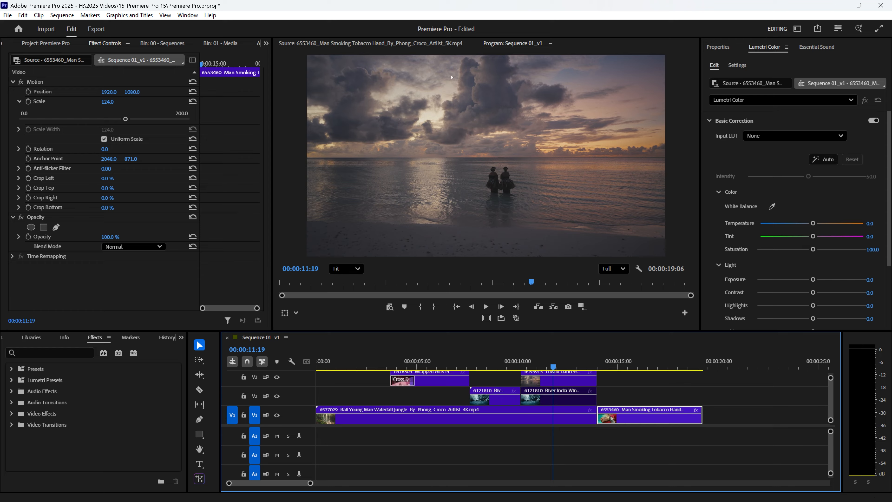
left_click(528, 416)
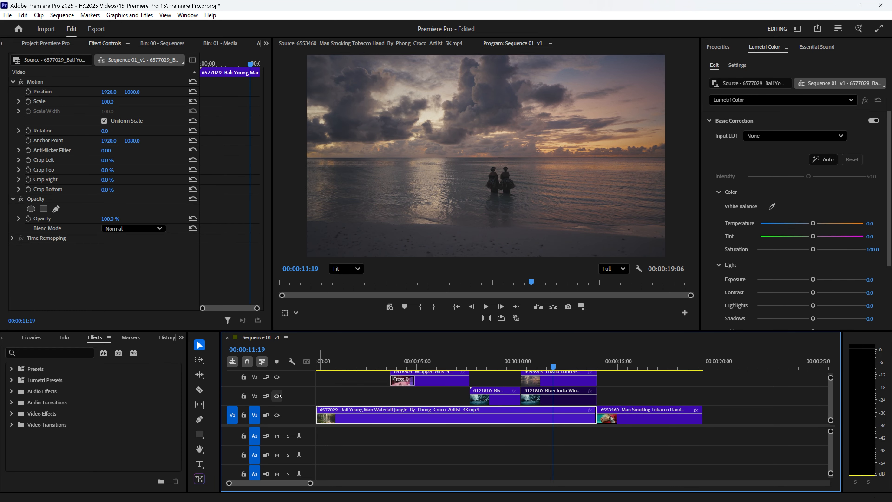
left_click(277, 377)
left_click(276, 378)
left_click(276, 379)
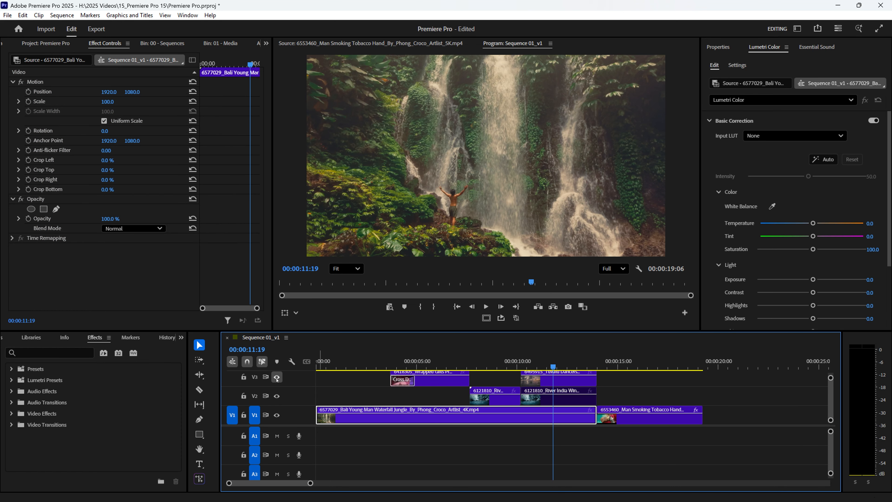
left_click(276, 378)
left_click(277, 378)
left_click(276, 378)
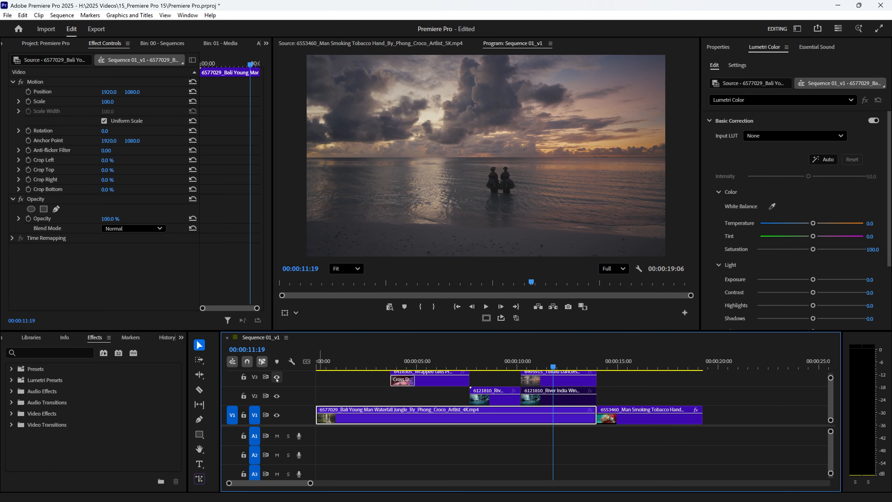
Crop the Tuvalu Dancers clip directly in the preview to 46.8% left, 36.4% top and 18.1% right.
left_click(561, 383)
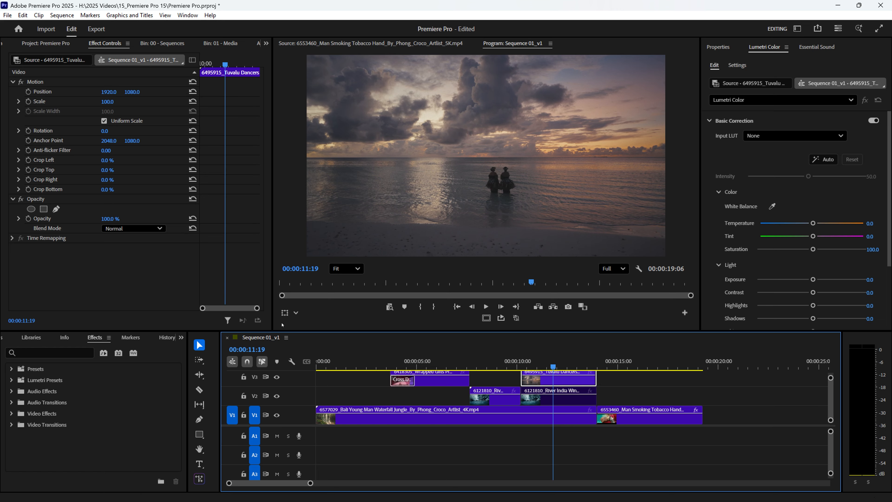
left_click(296, 312)
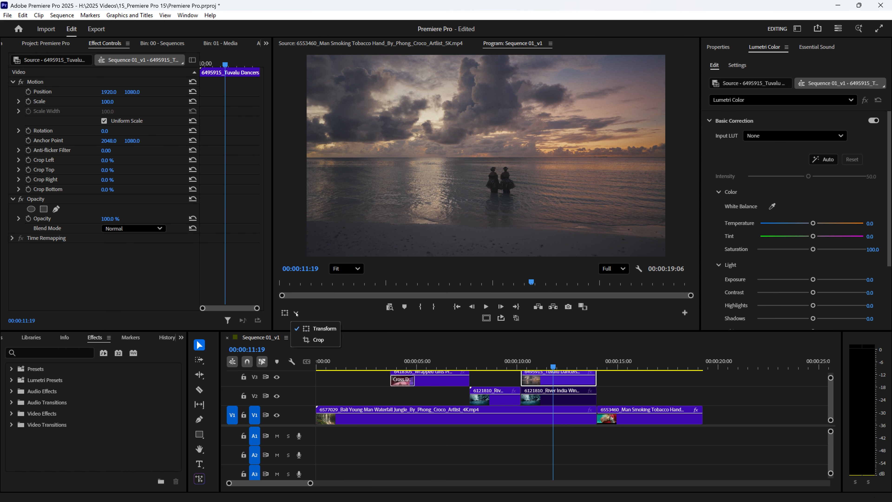
left_click(311, 339)
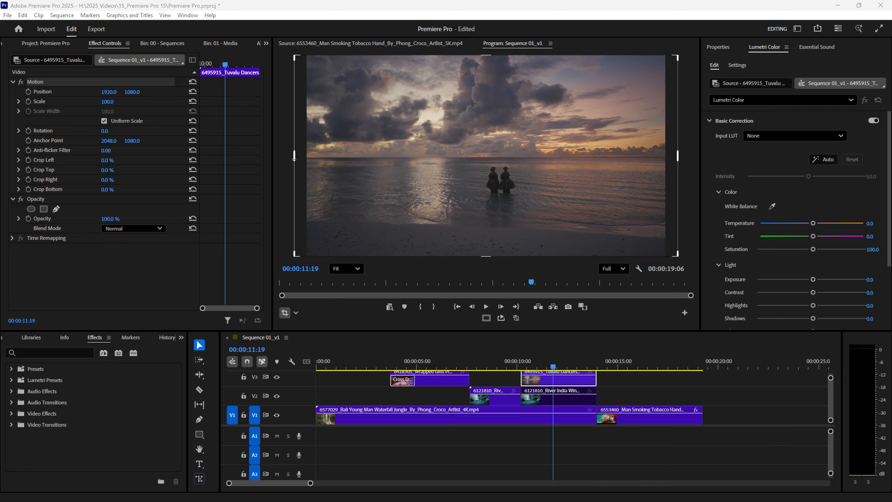
left_click_drag(294, 159, 473, 205)
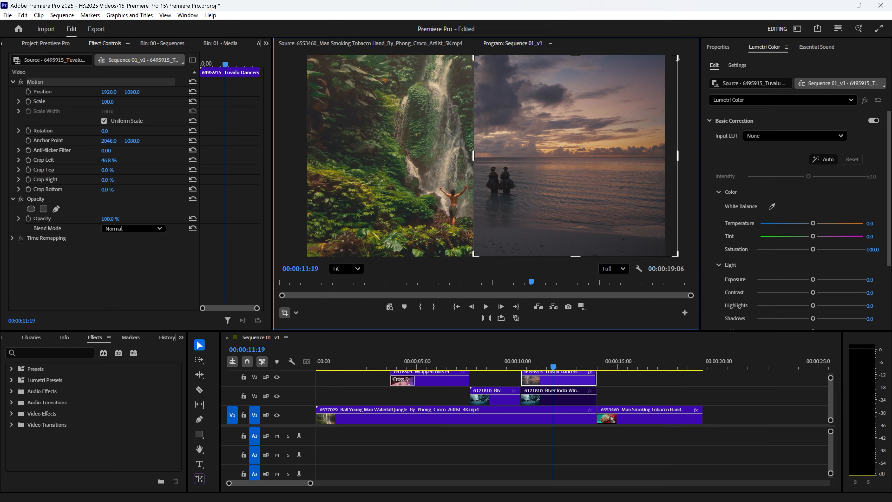
left_click_drag(676, 58, 608, 130)
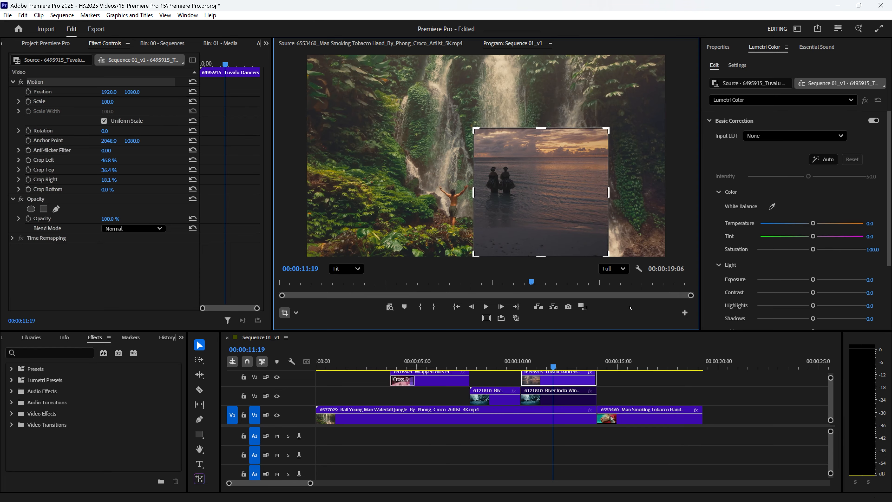
Play back the cropped Tuvalu Dancers clip over the Bali waterfall from 00:00:09:16 with nothing selected.
left_click(512, 364)
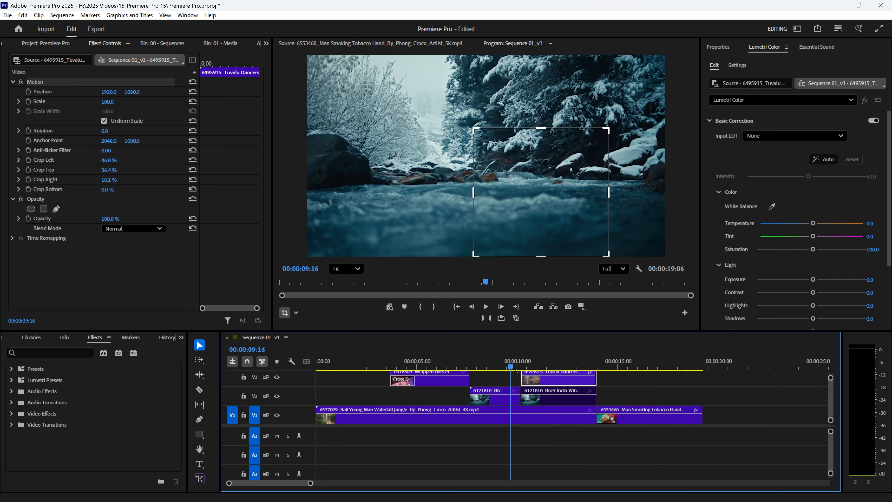
left_click(655, 394)
key("space")
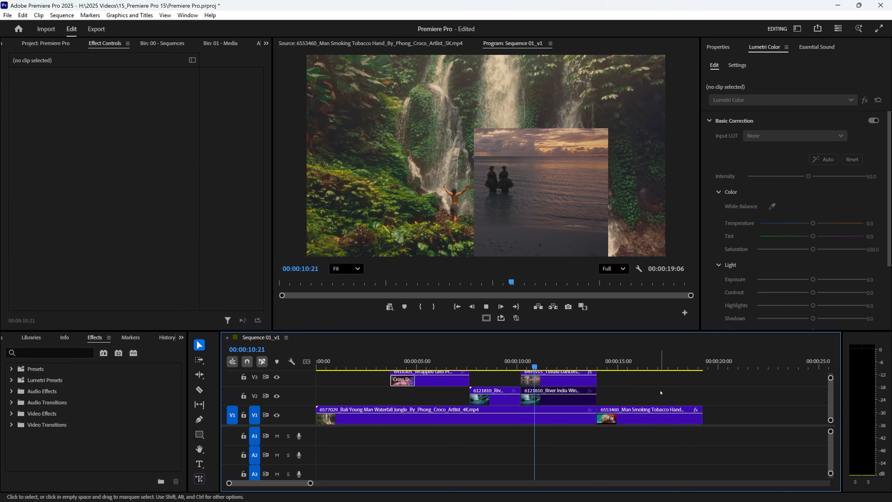
key("space")
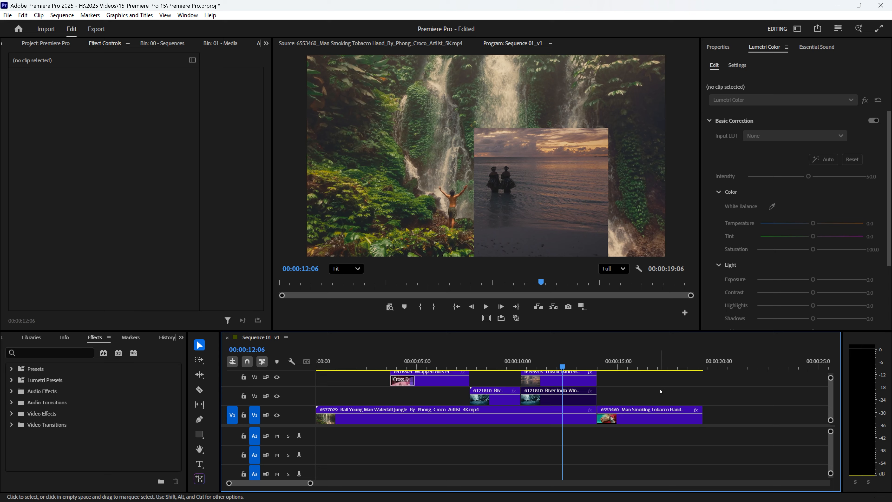
Undo the crop on the Tuvalu Dancers clip and switch its on-screen handles back to Transform.
left_click(556, 367)
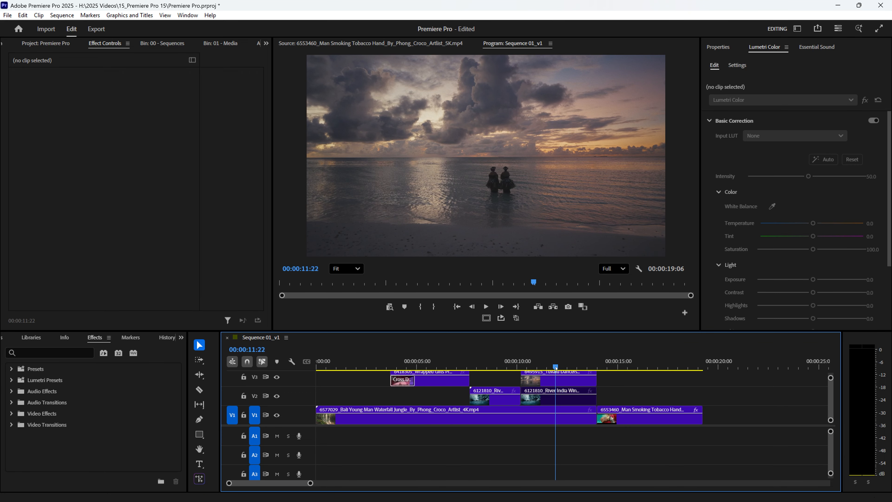
left_click(569, 386)
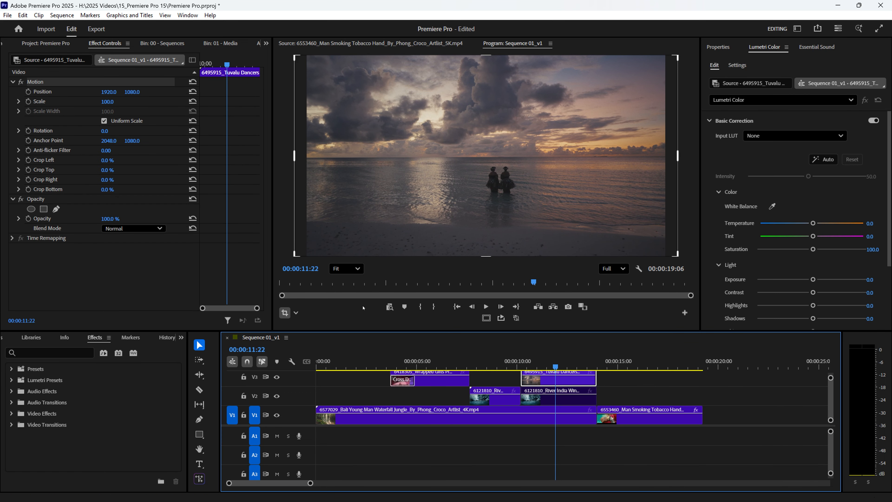
left_click(296, 312)
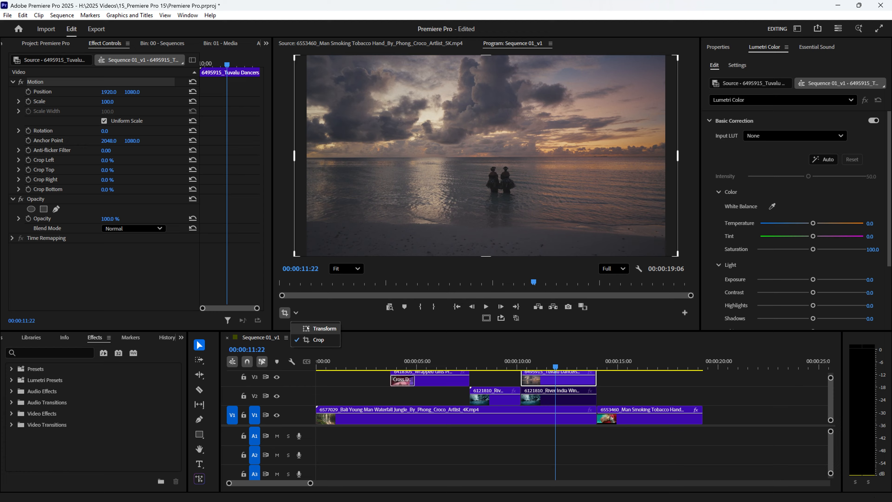
left_click(321, 326)
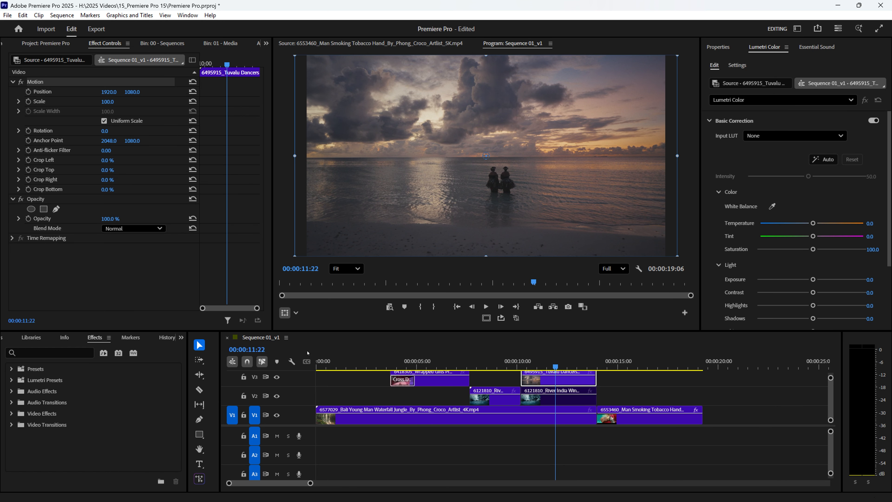
Search the effects for "crop" and apply the Transform group's Crop effect to the Tuvalu Dancers clip on V3.
key("shift+7")
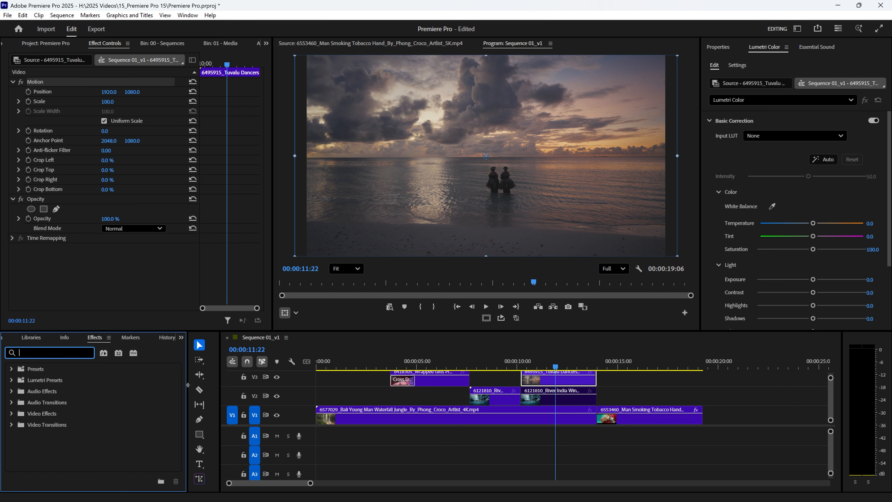
left_click(187, 15)
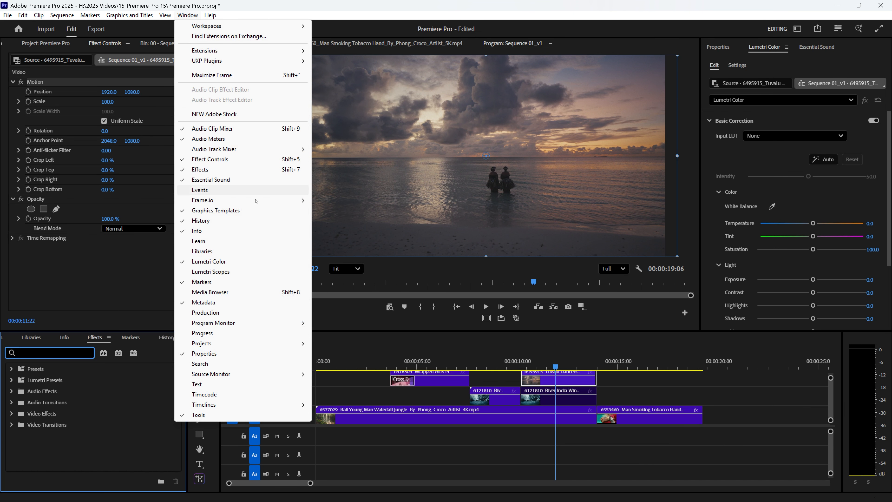
left_click(212, 170)
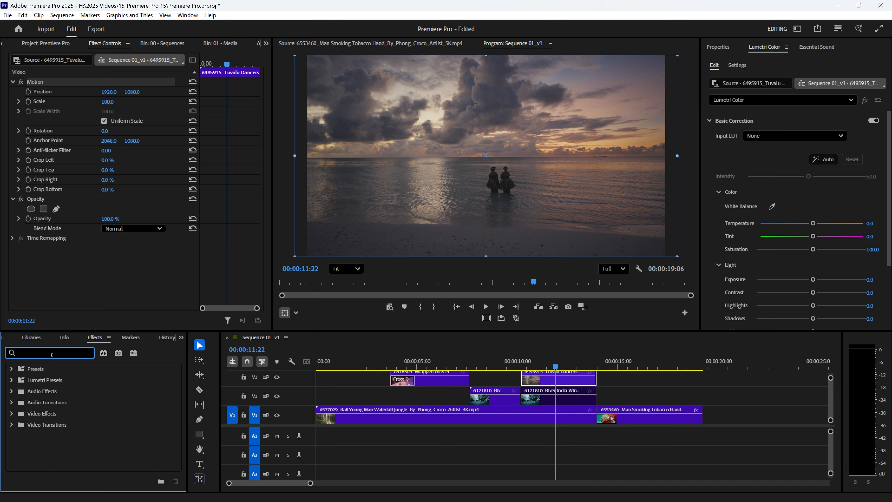
type("crop")
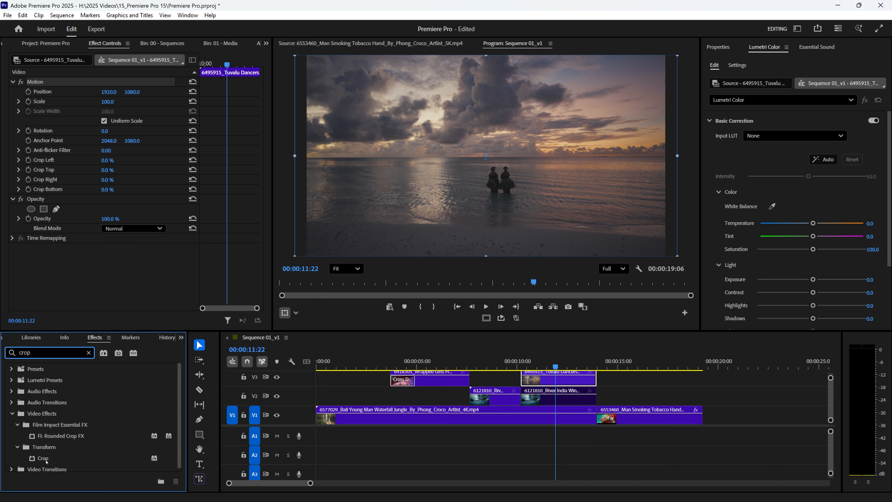
left_click_drag(40, 458, 548, 383)
Add an ellipse mask to the Crop effect and enlarge it around the two silhouetted dancers.
scroll(139, 68, "down", 2)
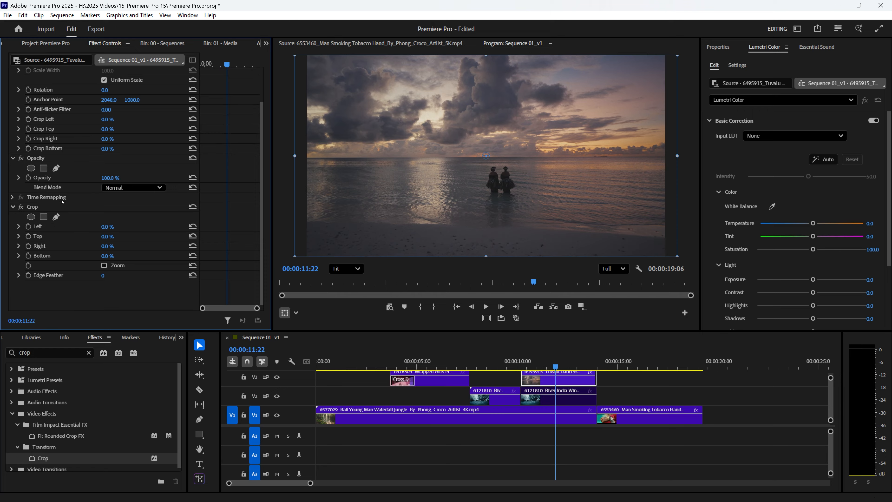
left_click(31, 216)
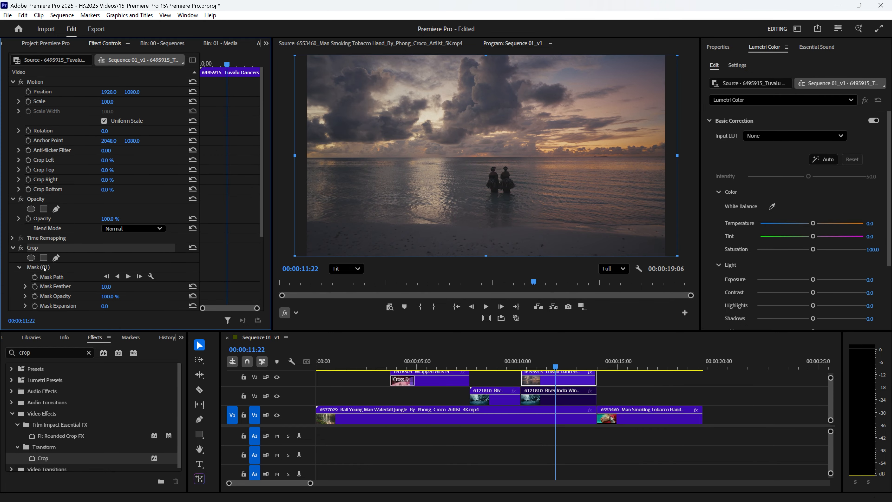
left_click(41, 268)
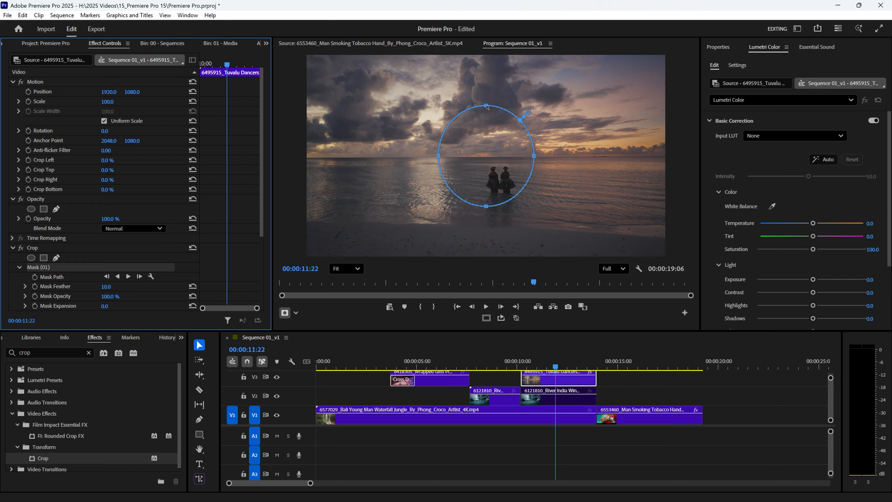
mouse_move(487, 107)
left_mouse_down()
mouse_move(498, 123)
mouse_move(501, 110)
left_mouse_up()
Set the Crop effect's Left value to 100% and invert its mask.
scroll(144, 280, "down", 3)
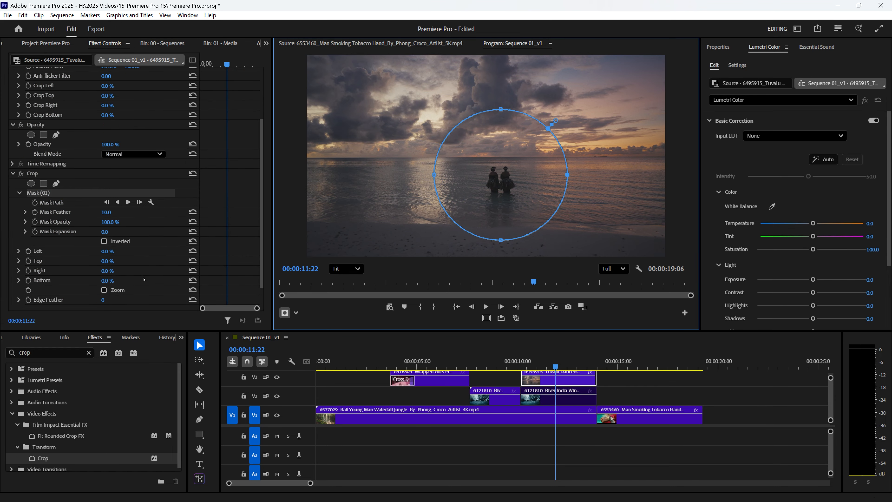
left_click_drag(107, 252, 115, 251)
left_click(104, 241)
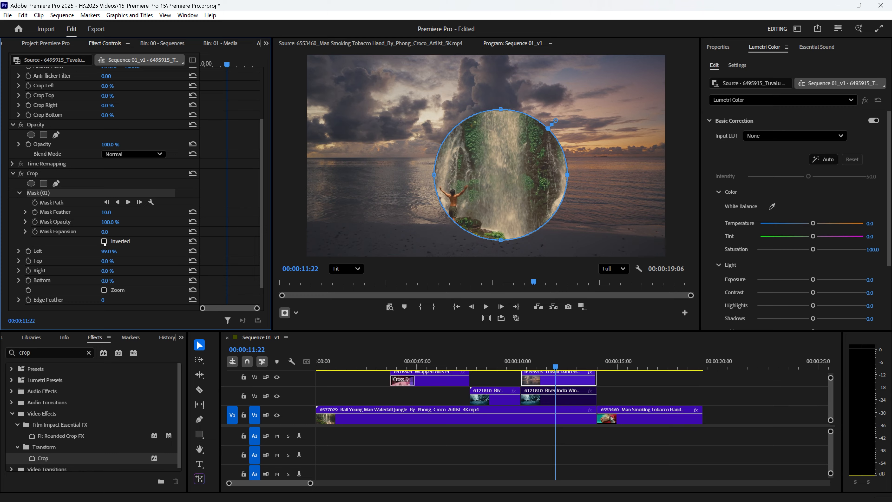
Preview the circular crop of the Tuvalu Dancers clip over the Bali waterfall with nothing selected.
left_click(572, 363)
left_click(642, 386)
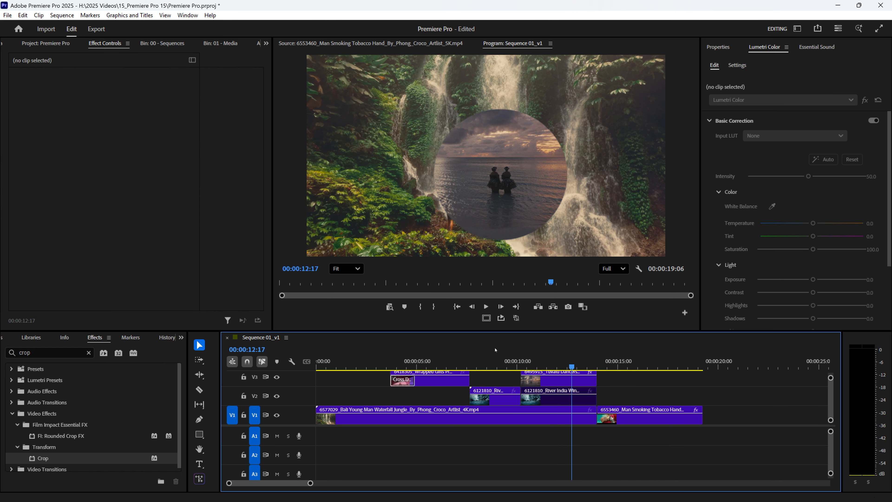
left_click(503, 357)
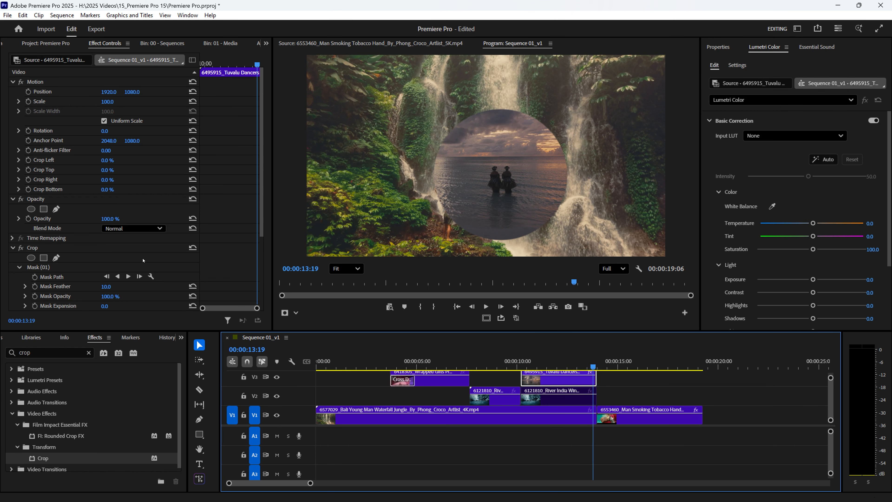
Set the Crop mask's feather to 0 and play back the result.
scroll(127, 276, "down", 1)
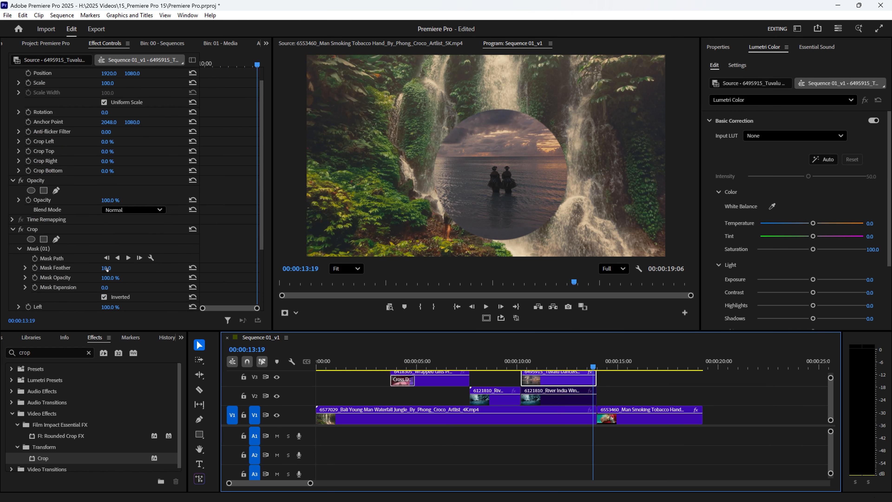
left_click_drag(107, 270, 122, 269)
left_click(566, 345)
key("space")
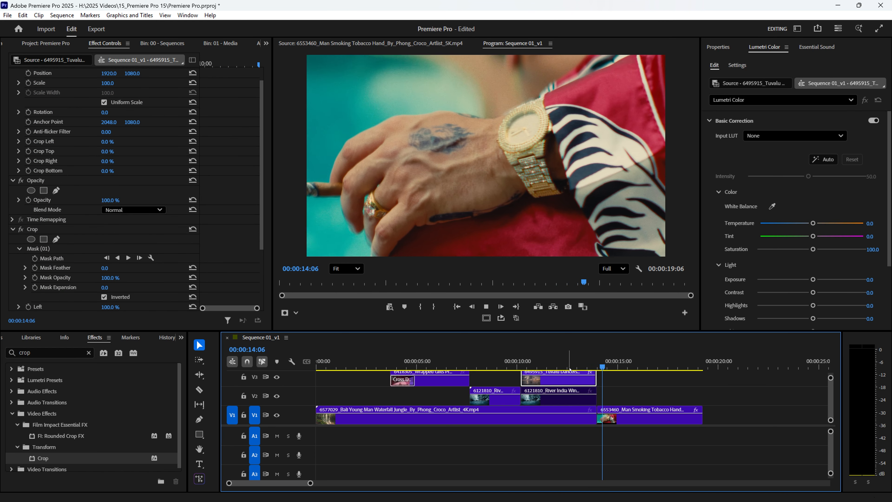
key("space")
Remove the Crop effect with its mask from the Tuvalu Dancers clip and place the playhead at 00:00:10:02.
left_click(42, 249)
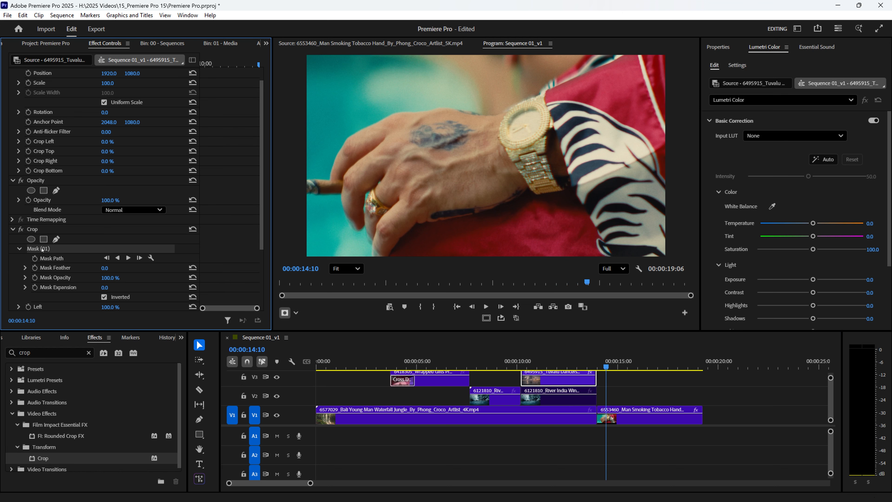
left_click(32, 229)
key("Delete")
left_click(518, 364)
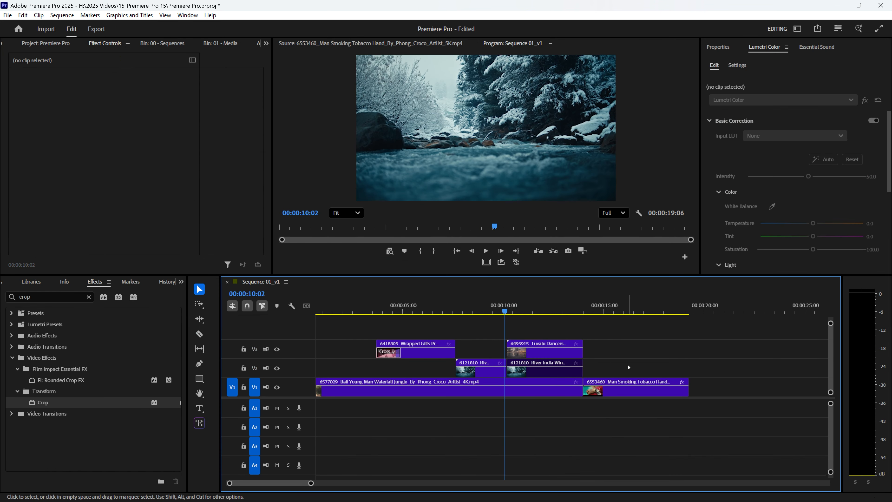
scroll(403, 430, "up", 1)
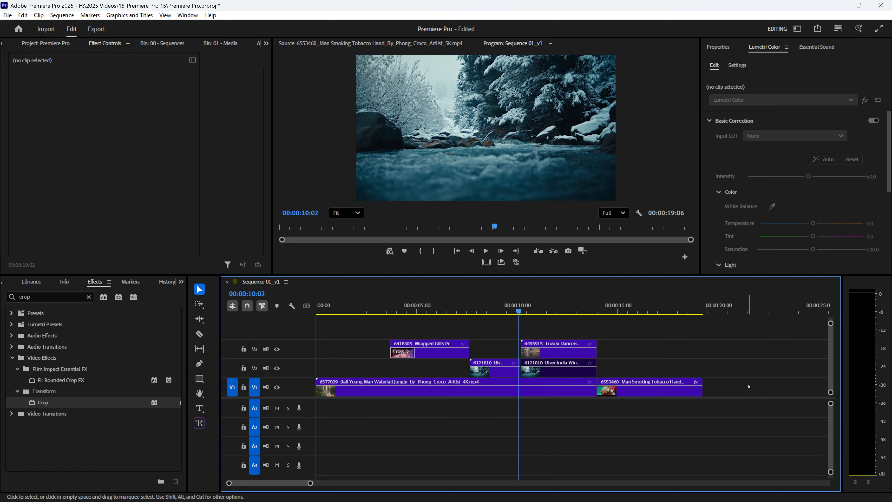
left_click_drag(690, 388, 411, 397)
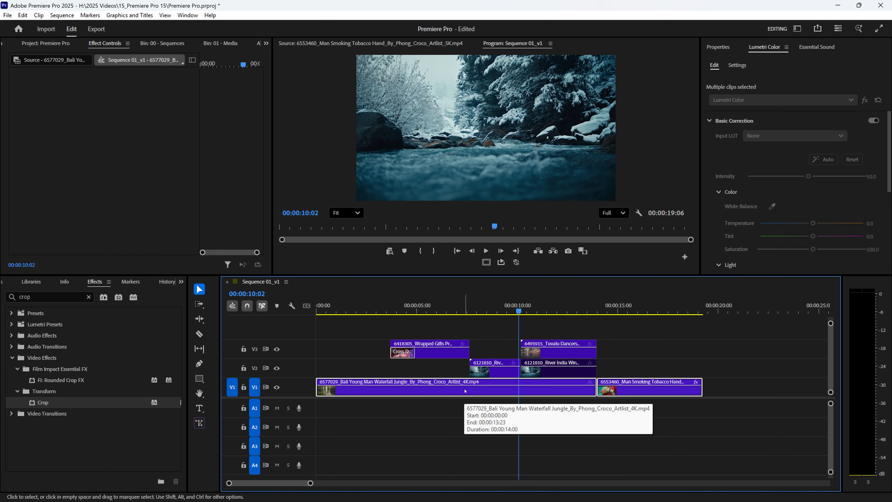
left_click(661, 351)
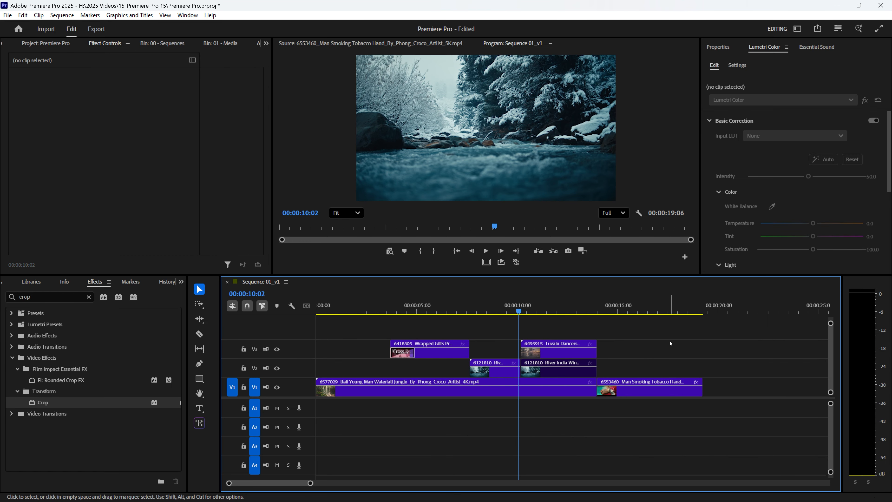
Assign the Rose label color to all four clips on V2 and V3, then play the sequence from 00:00:01:13.
left_click_drag(670, 344, 366, 370)
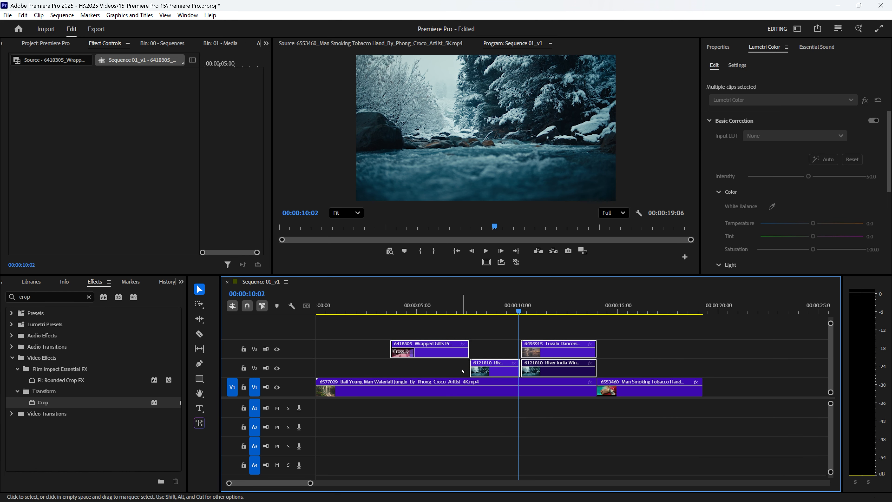
right_click(447, 356)
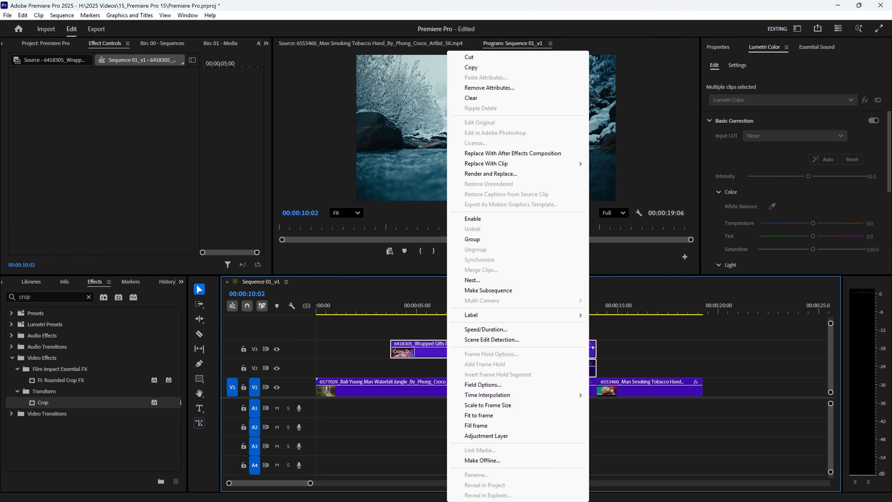
mouse_move(504, 311)
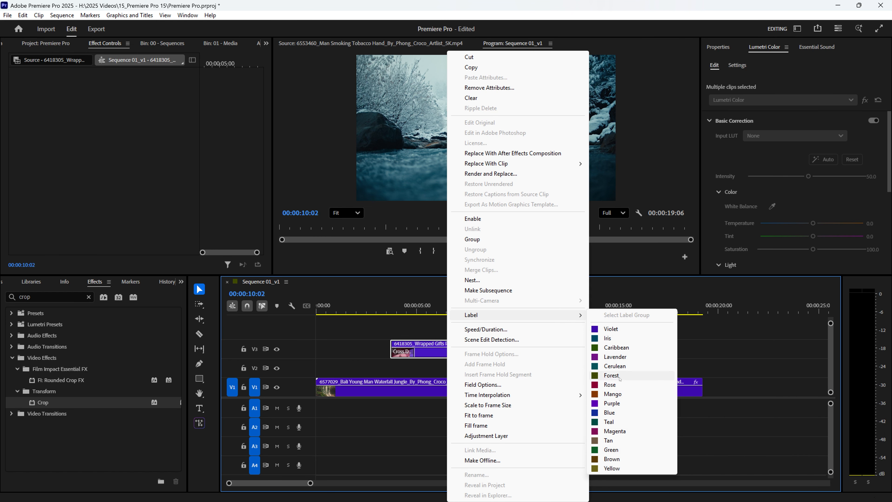
left_click(619, 384)
left_click(348, 309)
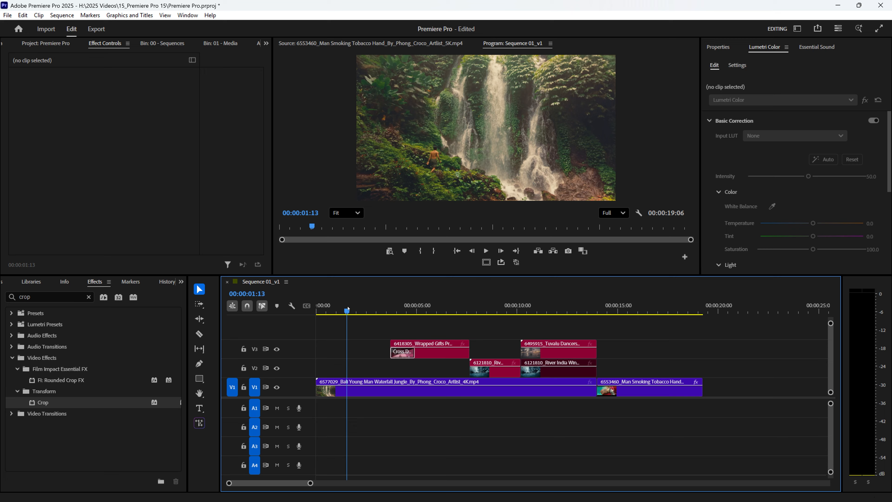
key("space")
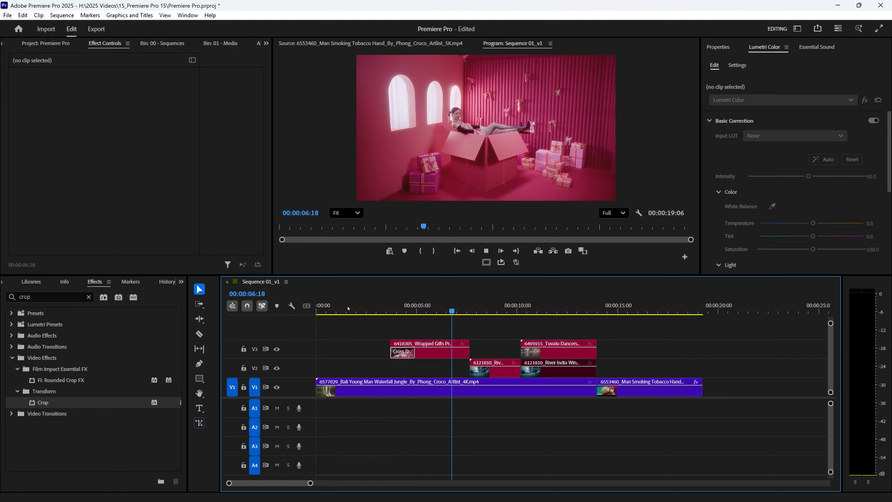
Move the playhead to 00:00:02:19 and place The Wildcardz - Candy.mp3 on track A1, aligned with the start of the sequence.
key("space")
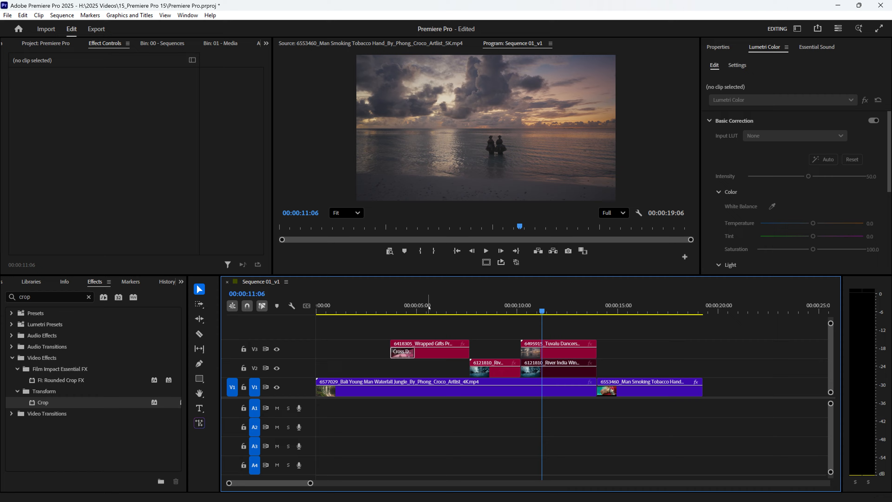
mouse_move(376, 309)
left_mouse_down()
mouse_move(356, 311)
mouse_move(376, 314)
left_mouse_up()
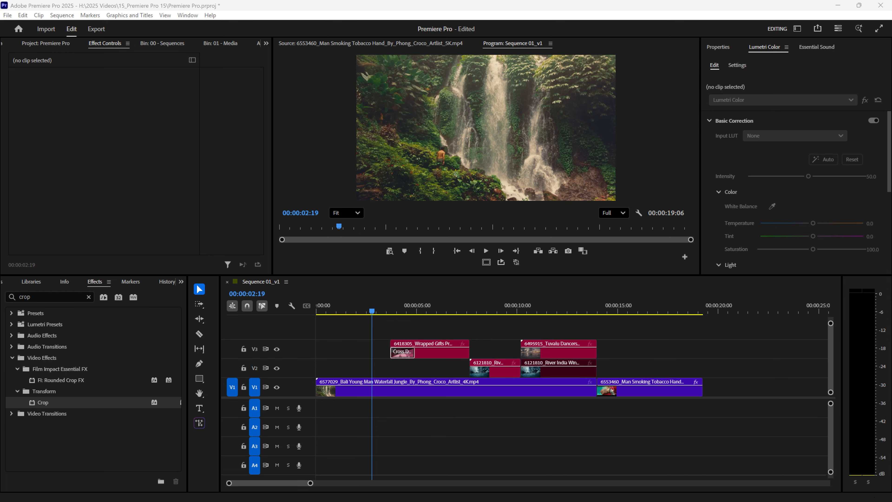
mouse_move(355, 420)
left_mouse_down()
mouse_move(250, 413)
mouse_move(356, 421)
mouse_move(342, 408)
left_mouse_up()
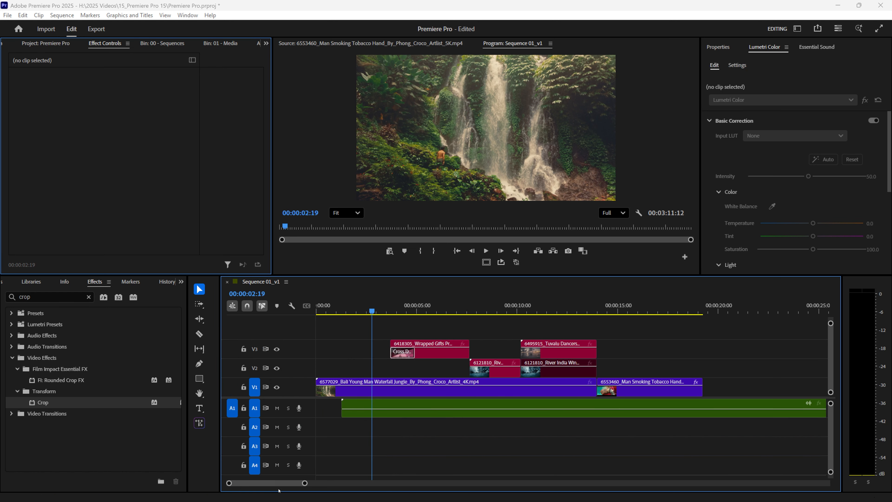
left_click_drag(310, 483, 450, 491)
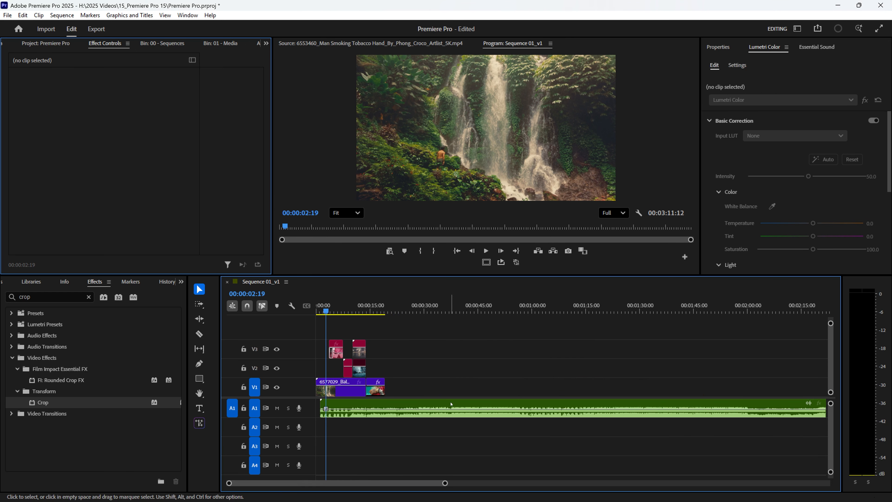
left_click_drag(451, 404, 445, 405)
left_click_drag(445, 483, 526, 483)
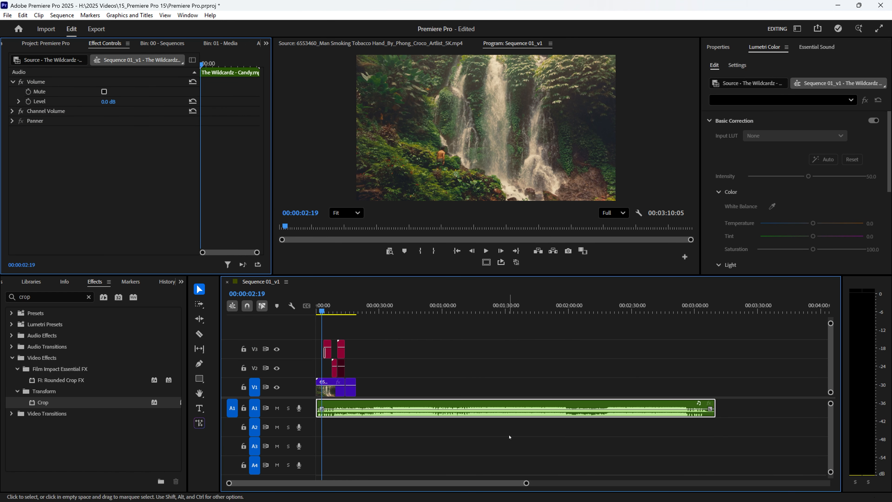
Reveal the music clip on A1 in the project bins.
left_click(483, 442)
left_click(478, 414)
right_click(460, 403)
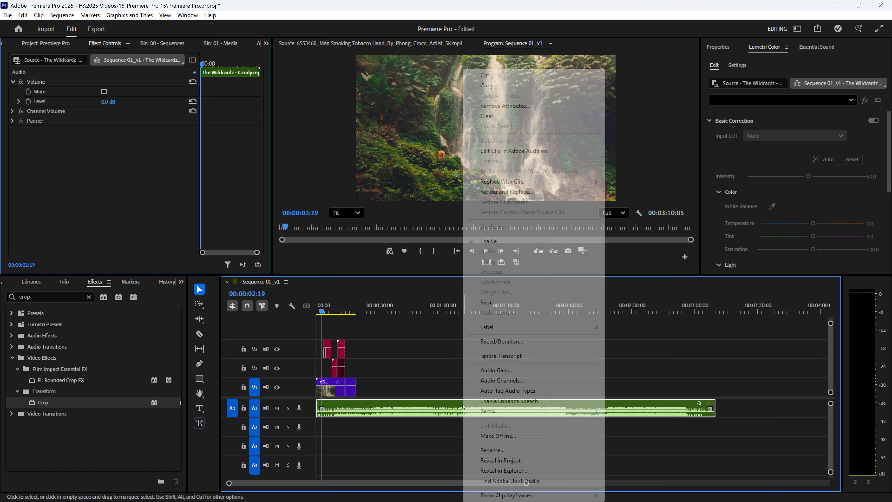
left_click(507, 461)
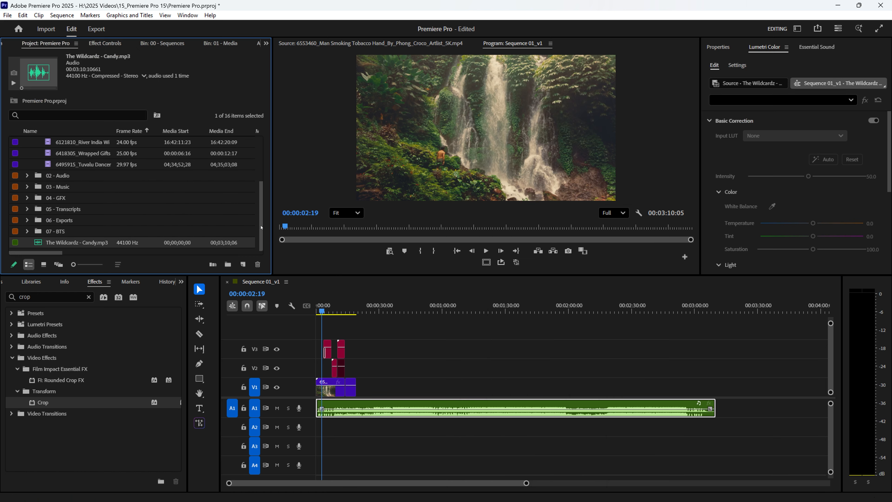
Collapse all bins, move The Wildcardz - Candy.mp3 into the 03 - Music bin and expand that bin.
scroll(134, 180, "up", 3)
left_click(26, 164, "alt")
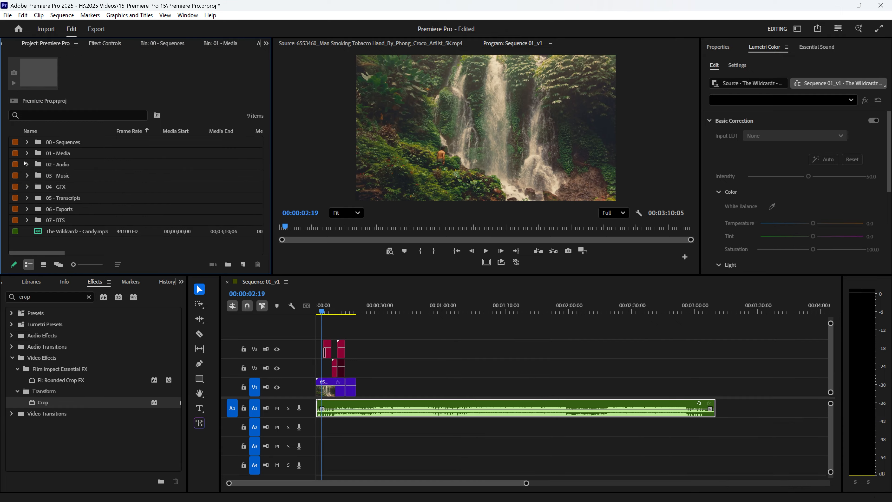
left_click(58, 230)
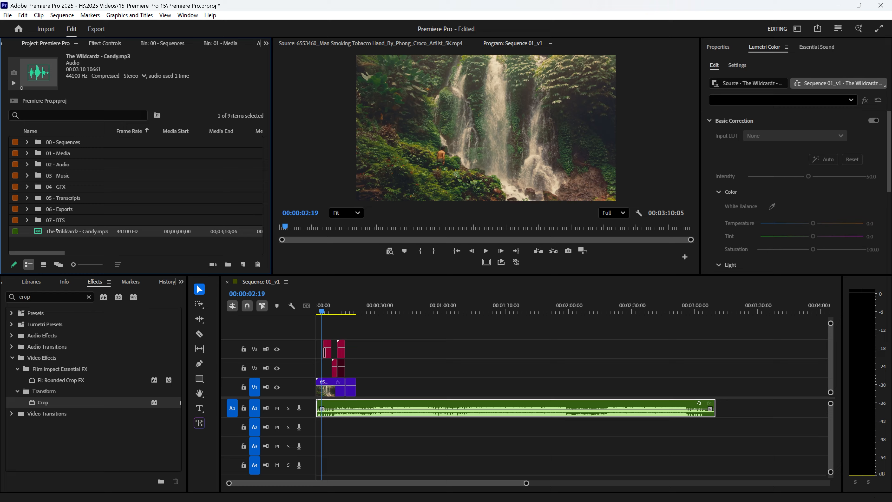
left_click_drag(70, 175, 70, 176)
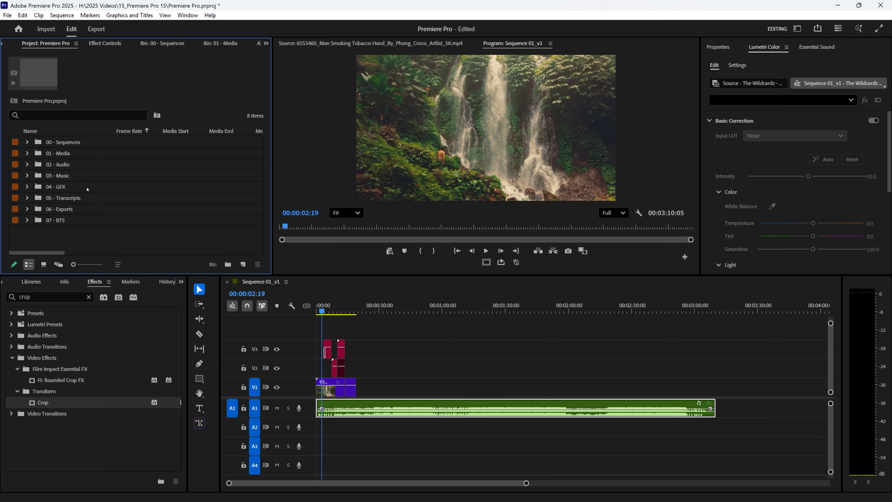
left_click(27, 176)
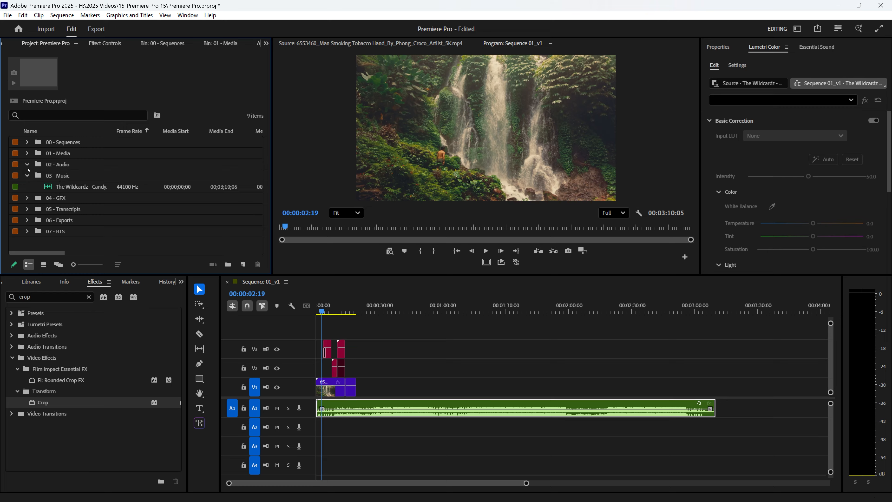
Play the sequence with music from the start until just past the last video clip.
left_click_drag(526, 483, 429, 483)
key("Home")
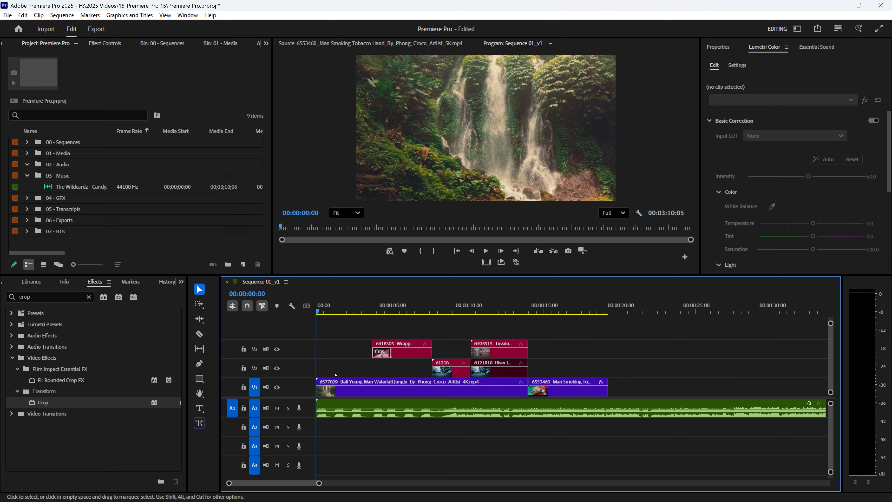
key("space")
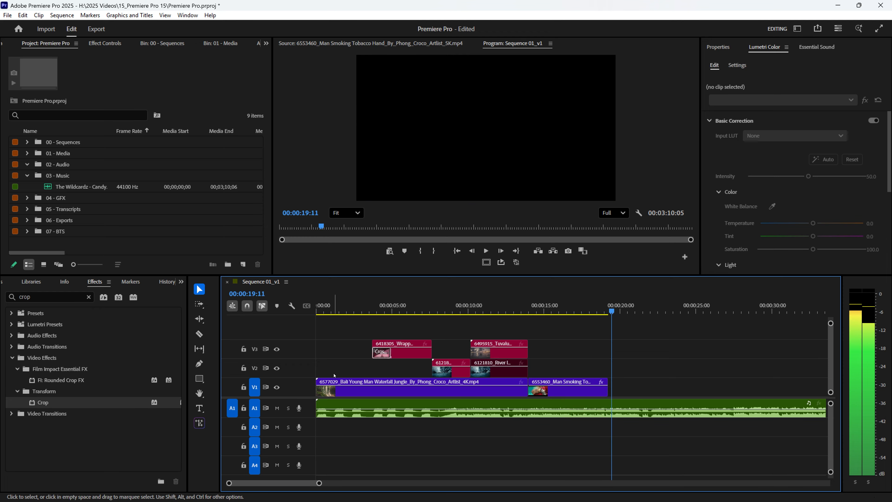
key("space")
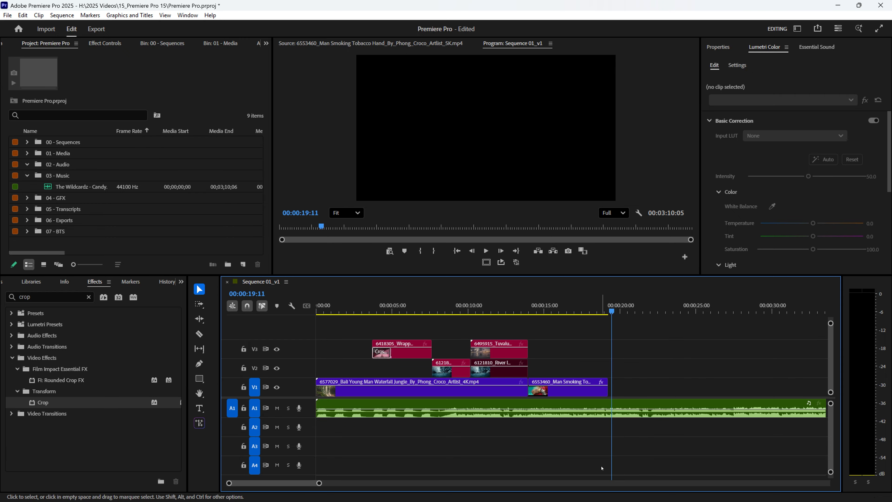
Cut the music clip on A1 just past the last video clip, at 00:00:20:01, and delete the remainder.
left_click_drag(320, 484, 520, 499)
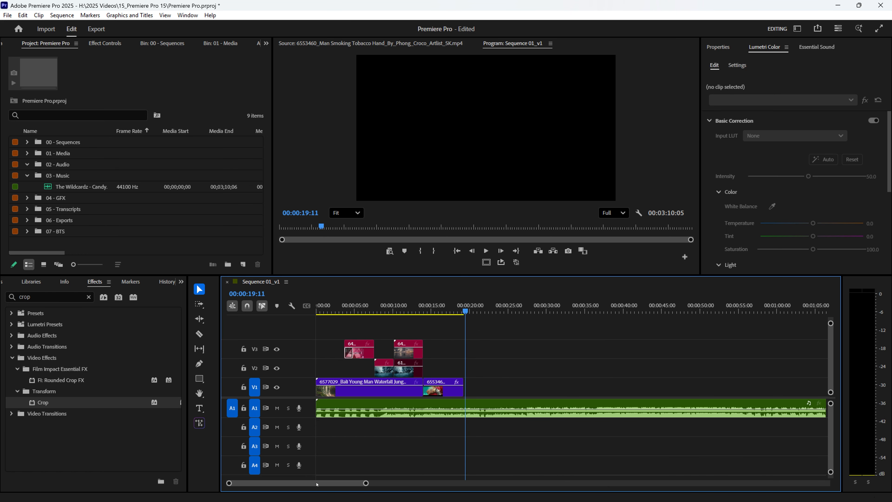
key("c")
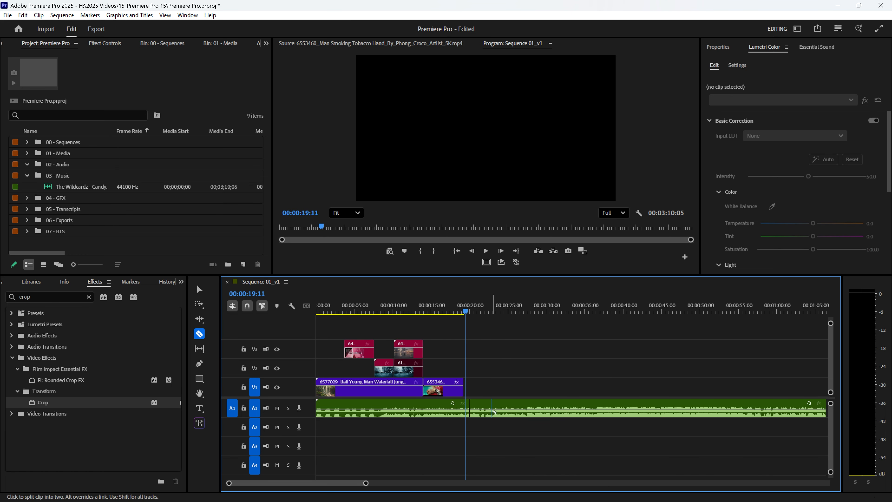
key("v")
left_click(494, 412)
key("Delete")
mouse_move(366, 482)
left_mouse_down()
mouse_move(336, 492)
mouse_move(351, 491)
left_mouse_up()
Apply the default transition to the end of the trimmed music clip and play it from 00:00:18:01.
right_click(568, 403)
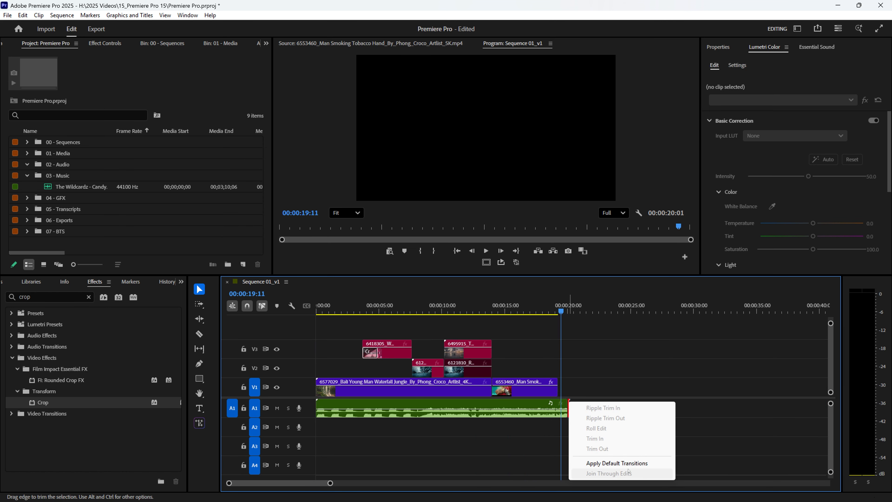
left_click(621, 463)
left_click(542, 306)
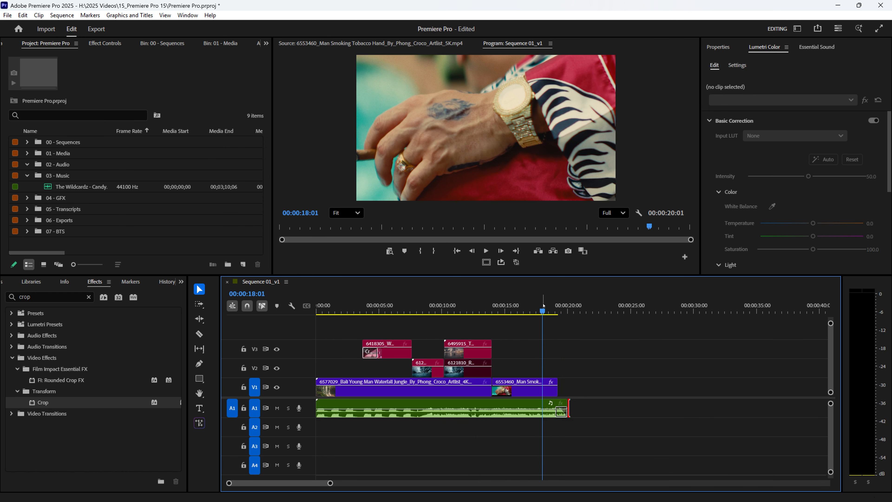
key("space")
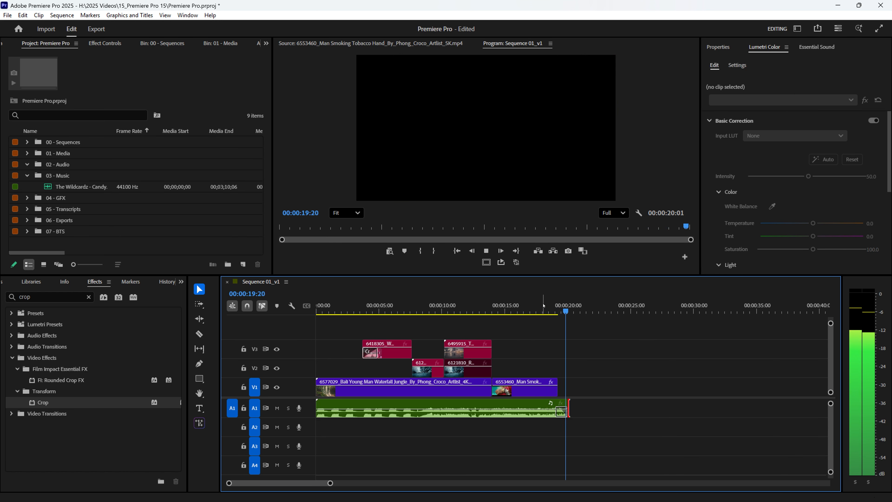
Undo the end transition, deletion and cut on the music clip.
key("ctrl+z")
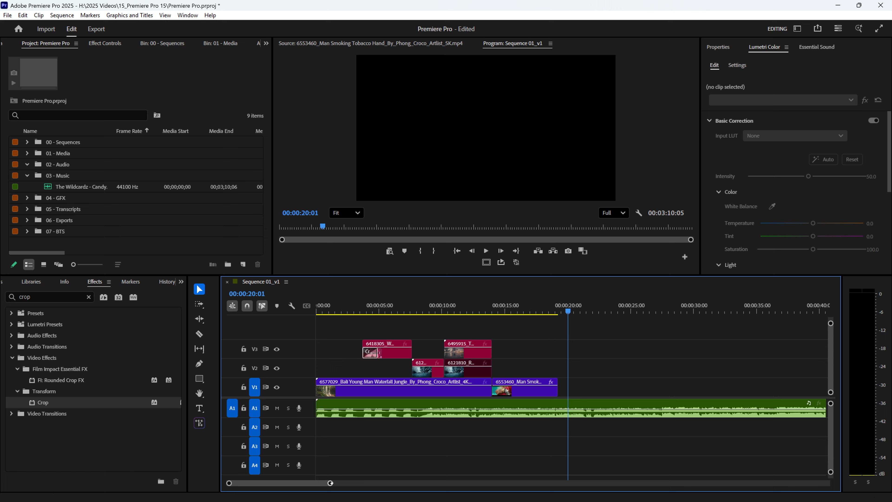
Use the Remix Tool to shorten the full music clip on A1, pulling its end to just past the playhead at 00:00:20:01.
left_click_drag(330, 482, 513, 485)
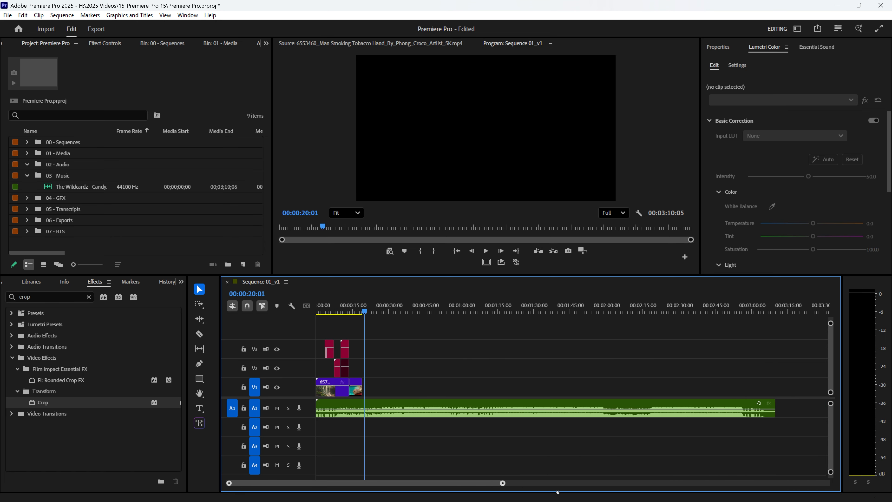
left_click(203, 319)
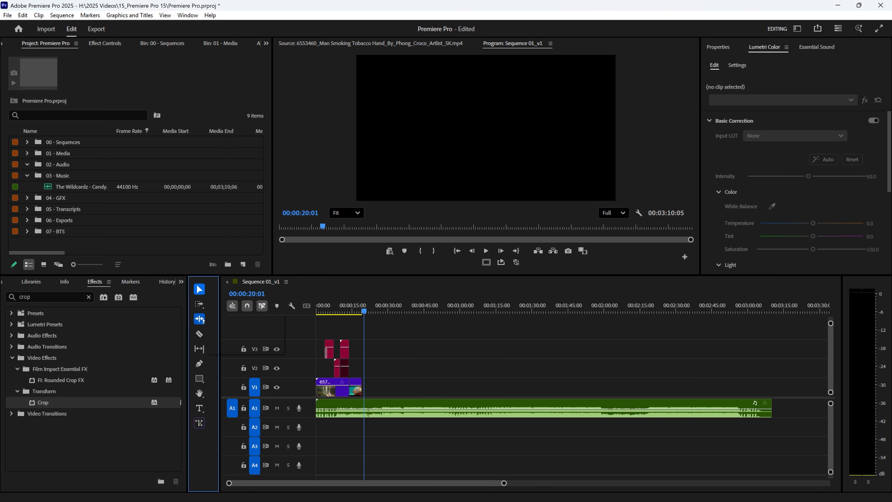
left_click(235, 350)
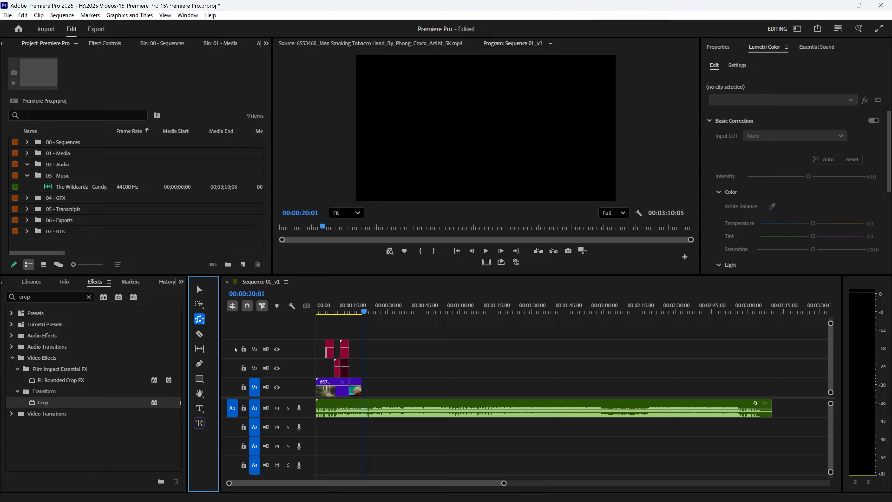
left_click(199, 319)
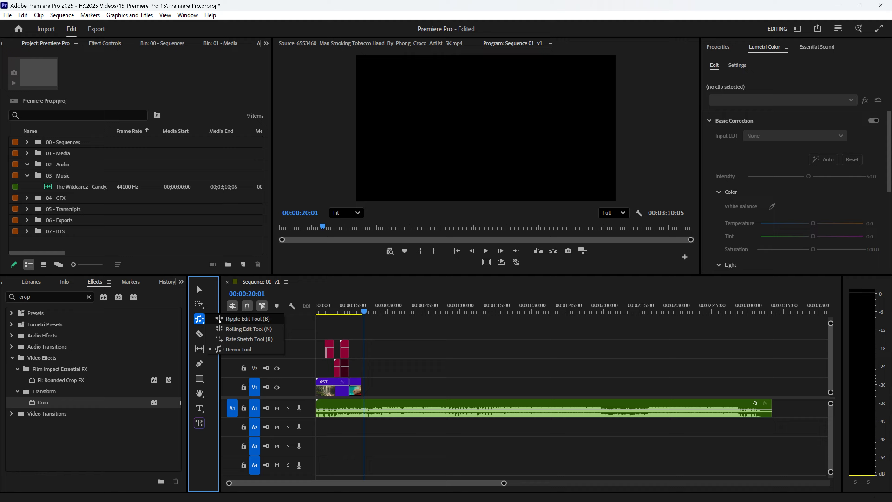
left_click(233, 329)
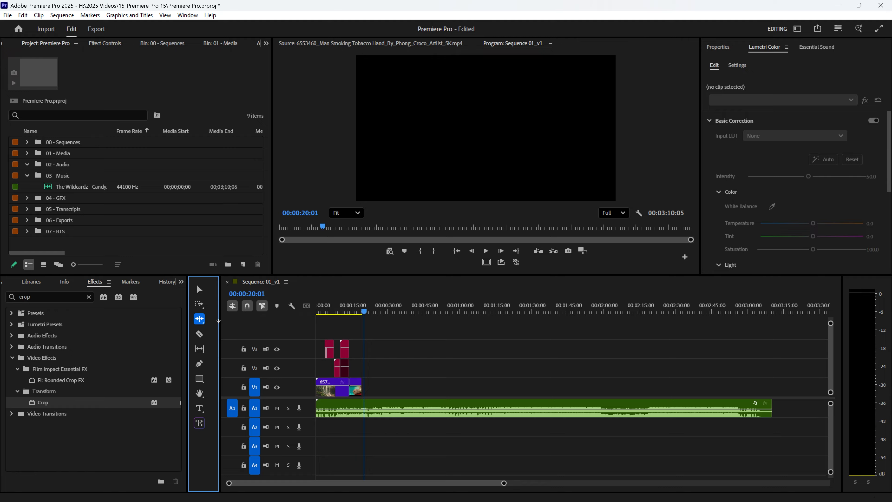
left_click(198, 319)
left_click(236, 349)
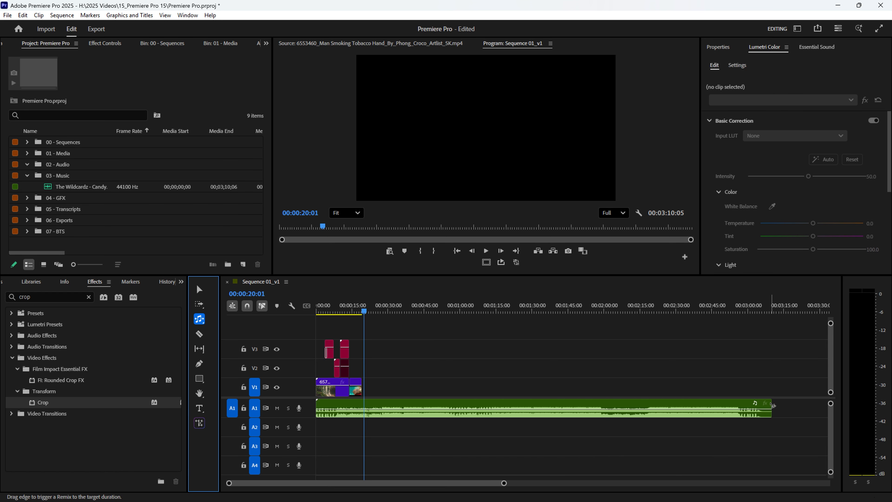
left_click_drag(773, 405, 368, 411)
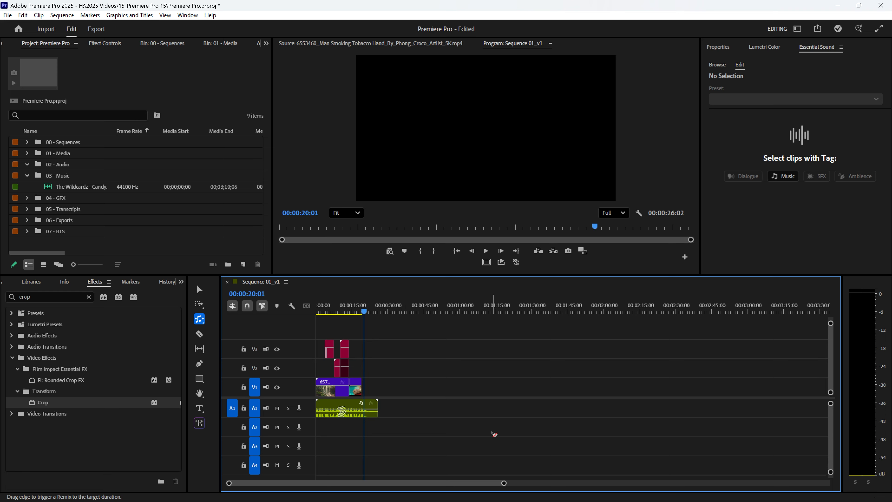
Switch back to the Selection tool and play the remixed sequence from the start, enlarging the Program Monitor during playback.
left_click_drag(503, 483, 310, 485)
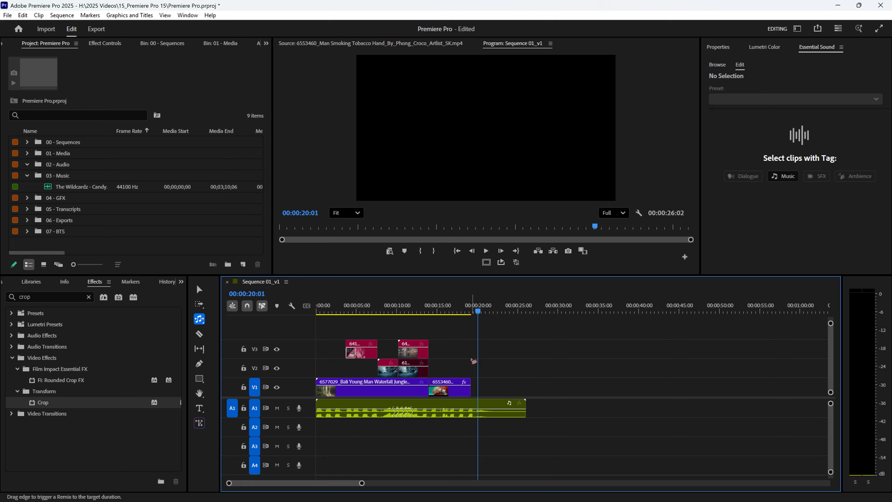
key("v")
key("Home")
key("space")
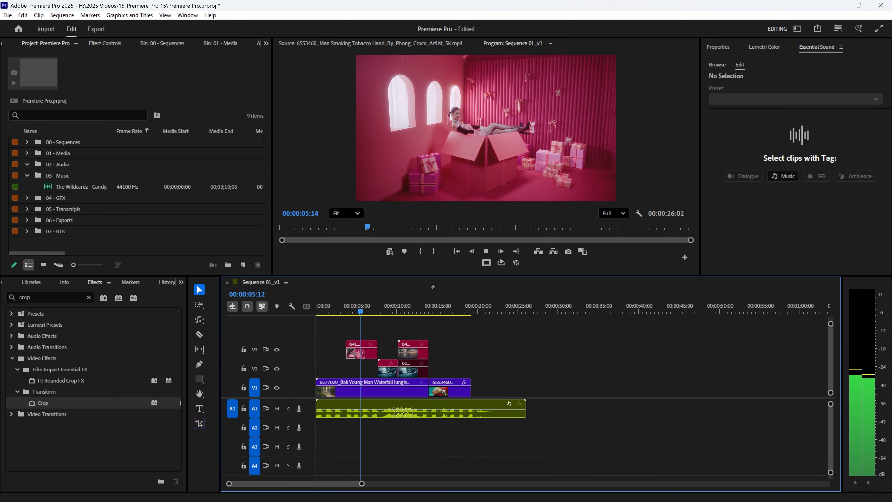
left_click_drag(432, 276, 425, 363)
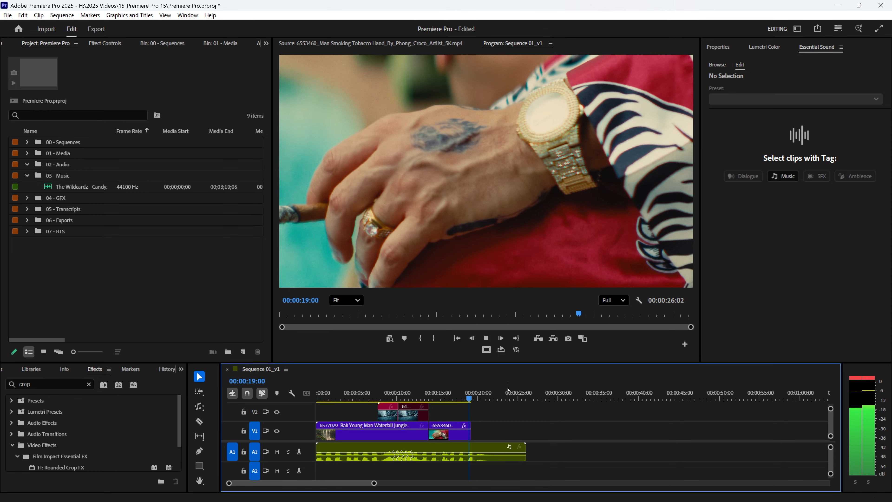
key("space")
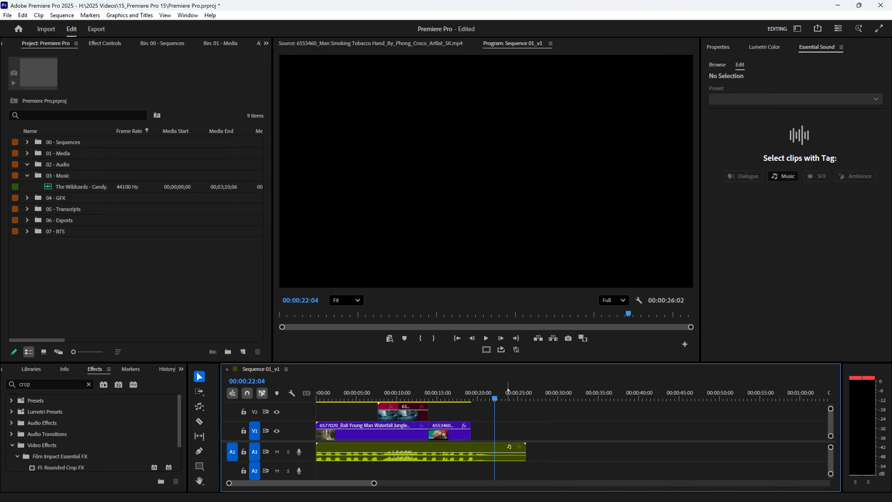
Open the Audio Track Mixer for Sequence 01_v1 and return the playhead to 00:00:00:00.
left_click(188, 15)
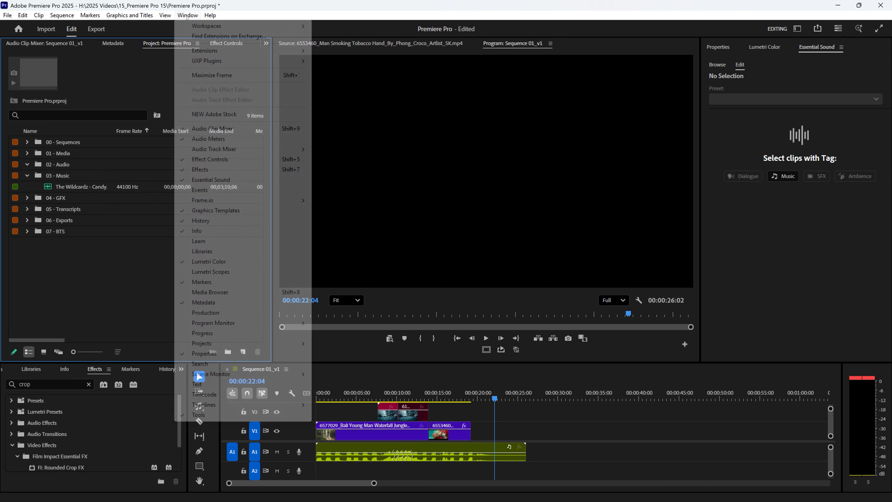
mouse_move(244, 150)
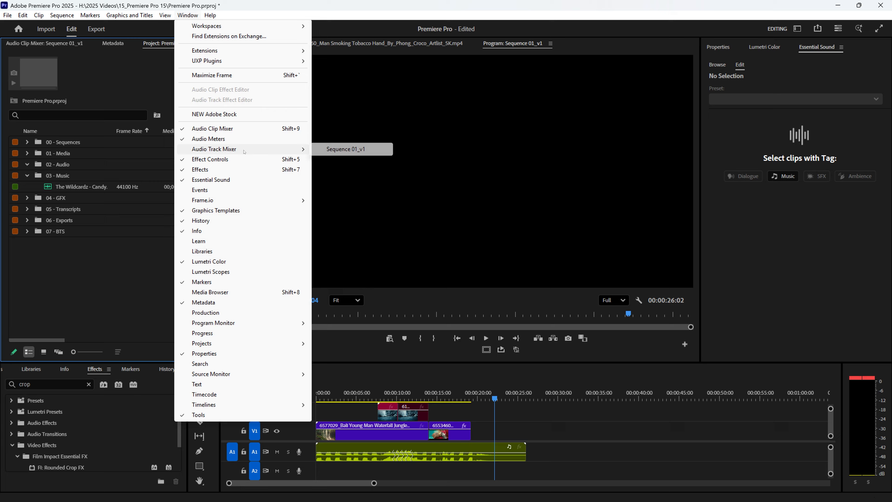
left_click(358, 150)
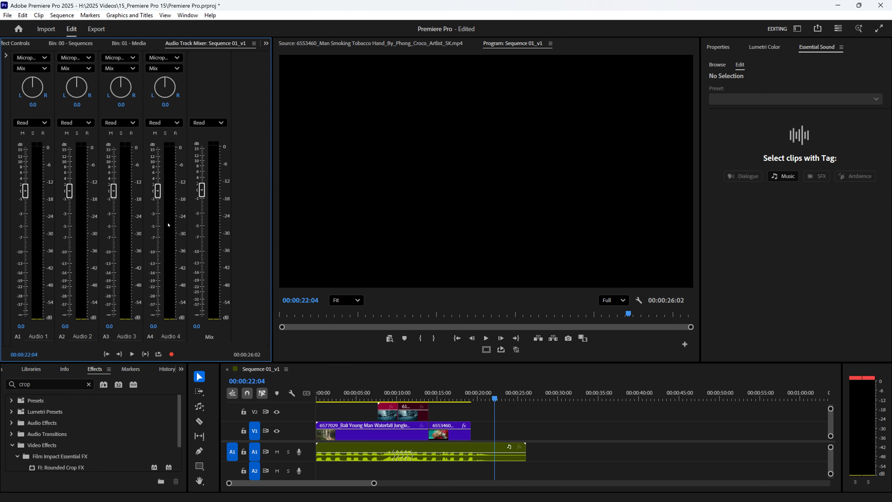
key("Home")
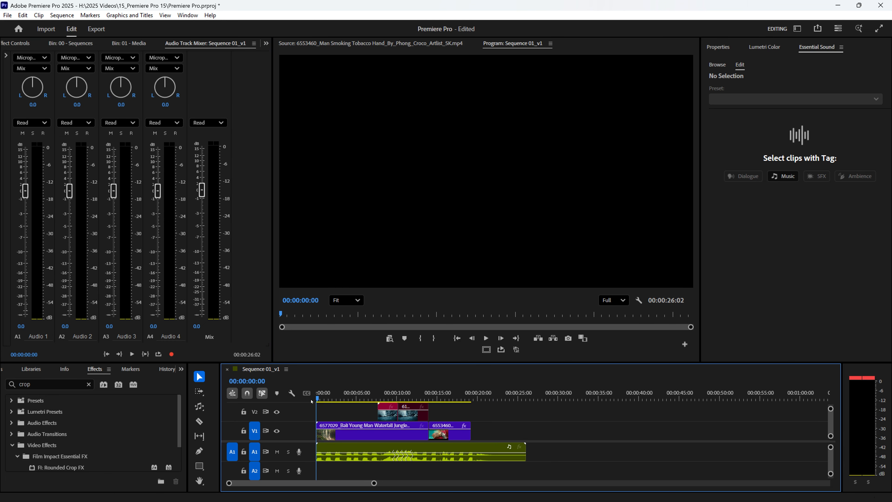
Play the sequence and set the track mixer levels to -23.3 dB for Audio 1, 11.6 dB for Audio 2 and -7.1 dB for Audio 3.
key("space")
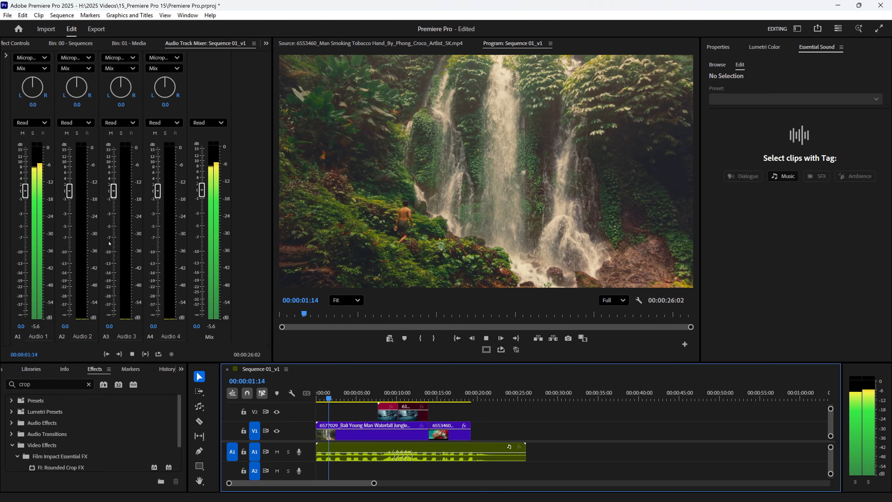
left_click_drag(24, 190, 21, 296)
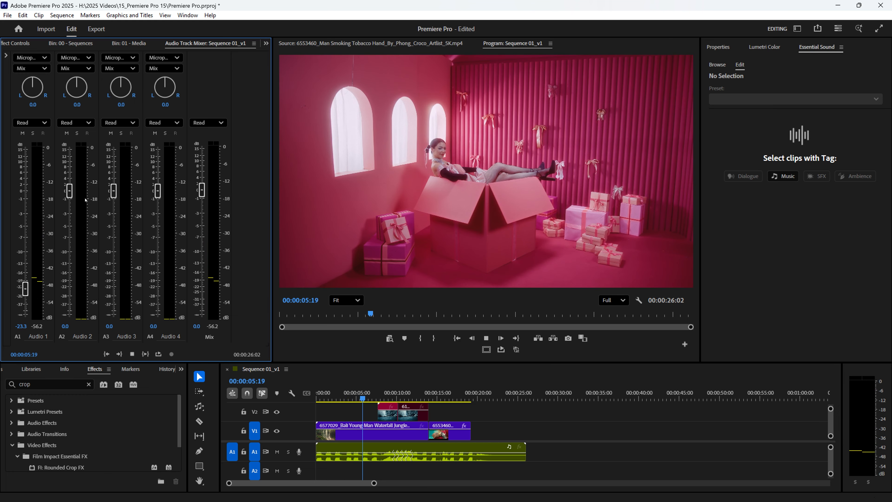
left_click_drag(70, 190, 73, 153)
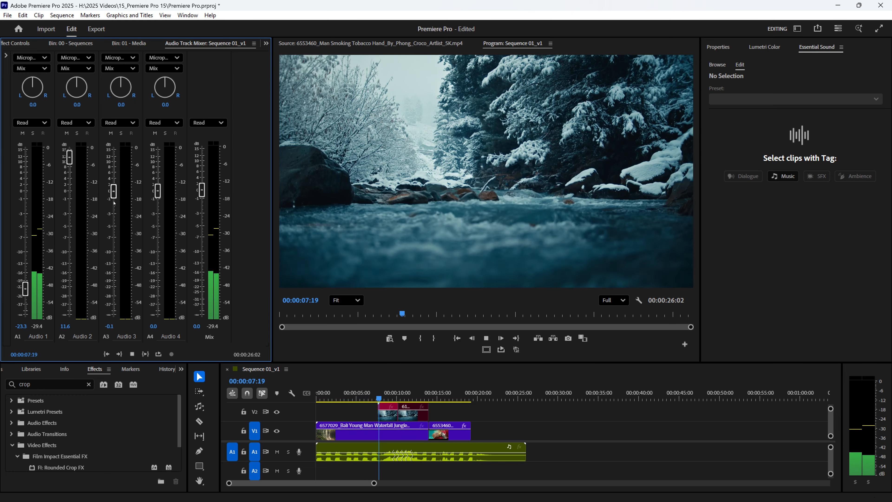
left_click_drag(114, 192, 115, 239)
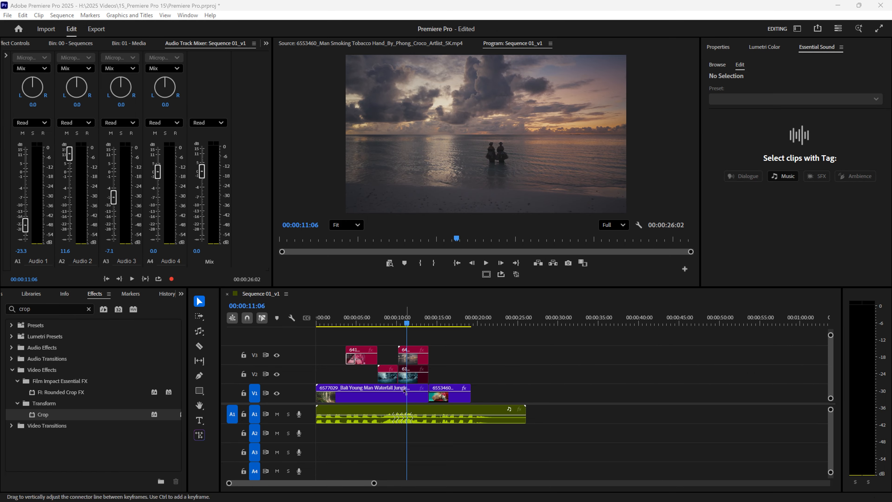
Replay the sequence from near its start, set the Audio 1 level to -8.0 dB during playback, and stop.
left_click(324, 318)
key("space")
left_click_drag(26, 227, 25, 200)
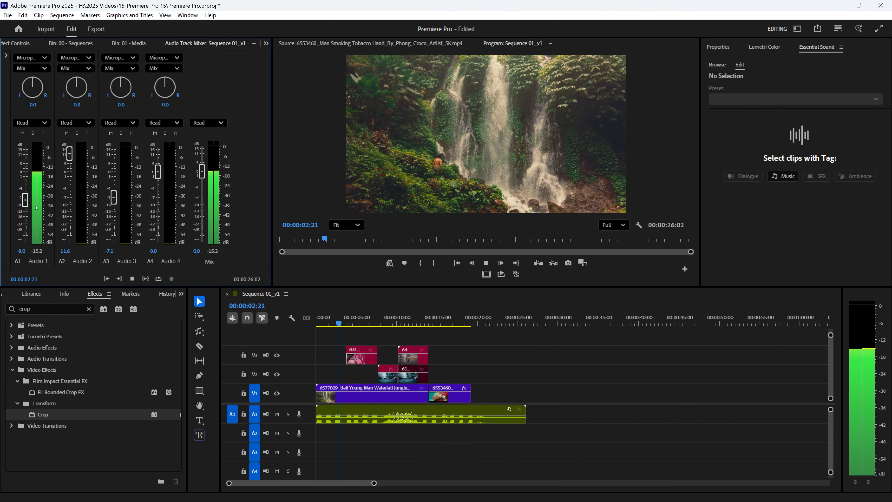
key("space")
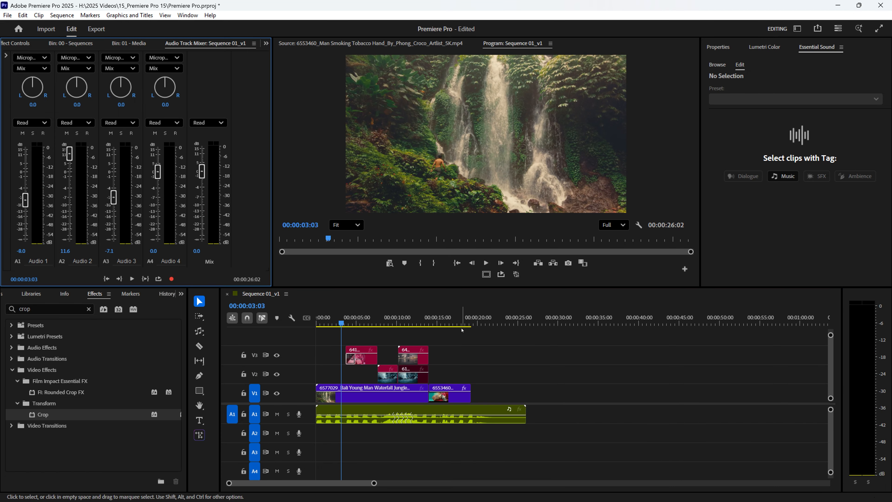
Open the Lumetri Color panel and enlarge it in height and width.
left_click_drag(433, 287, 433, 274)
scroll(372, 487, "up", 3)
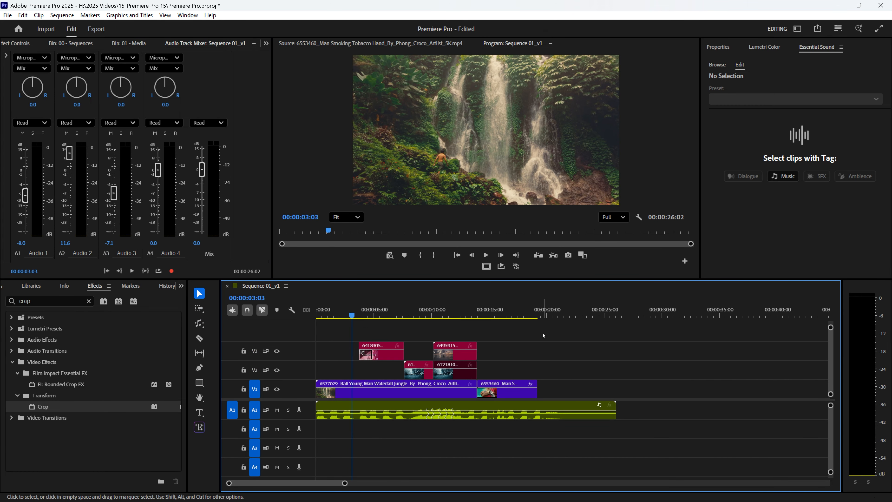
left_click(183, 15)
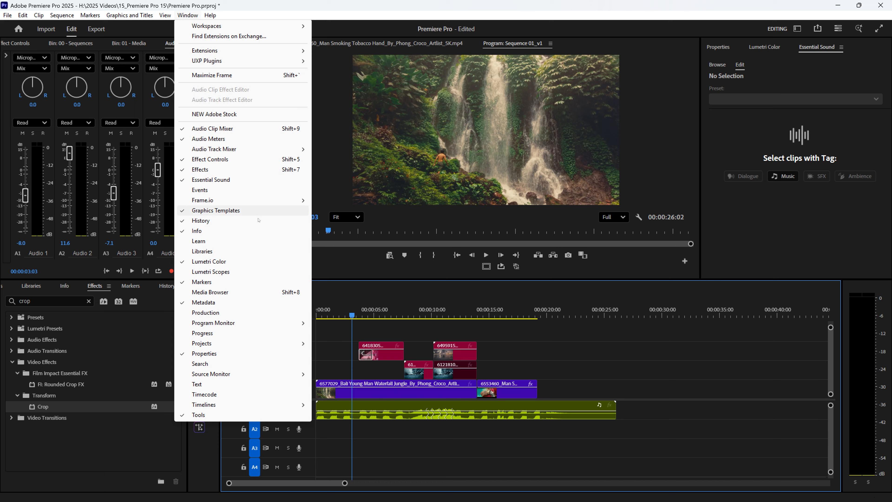
left_click(209, 261)
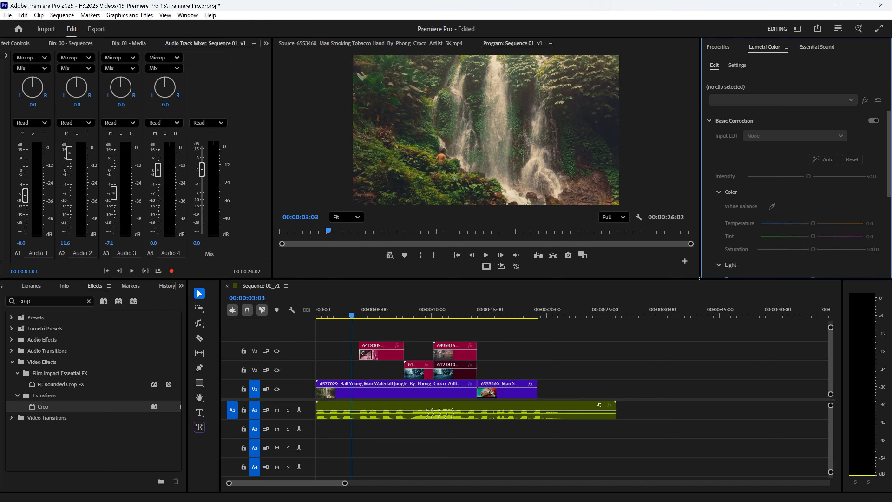
left_click_drag(699, 277, 692, 333)
left_click_drag(701, 232, 698, 241)
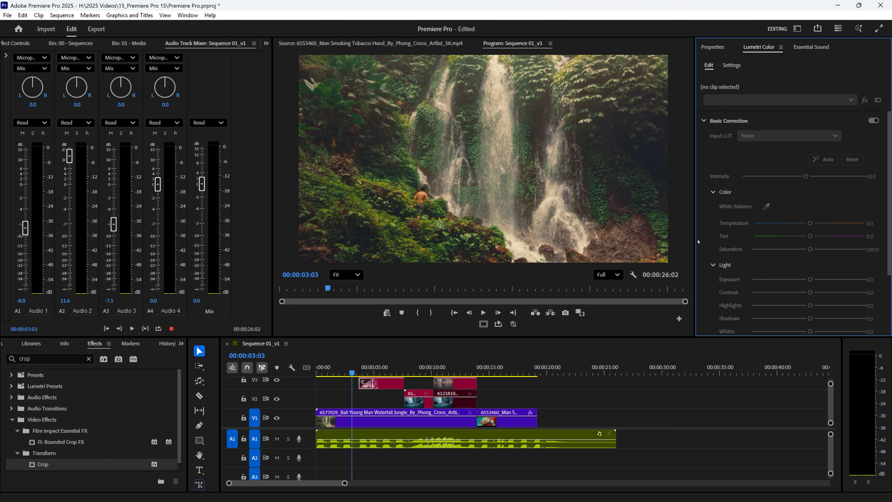
Select the waterfall clip on V1 and resize the Lumetri Color panel to show its full Basic Correction controls.
left_click(431, 420)
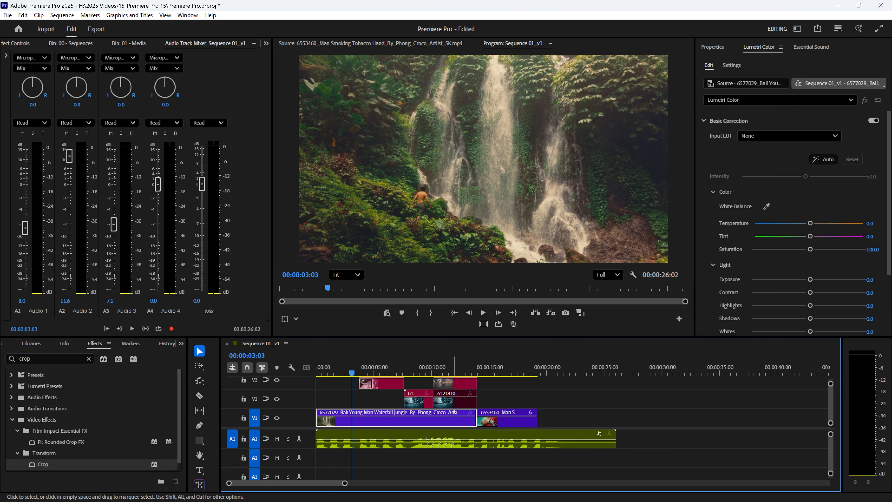
left_click_drag(429, 338, 430, 301)
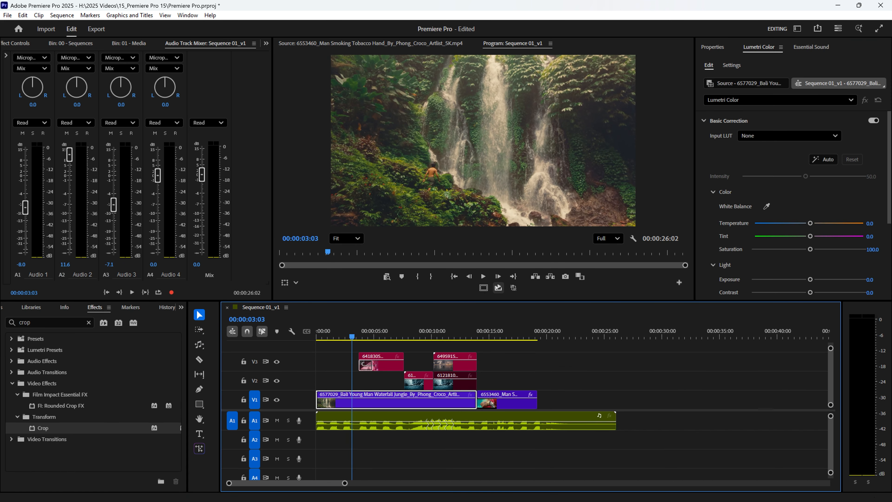
left_click(888, 158)
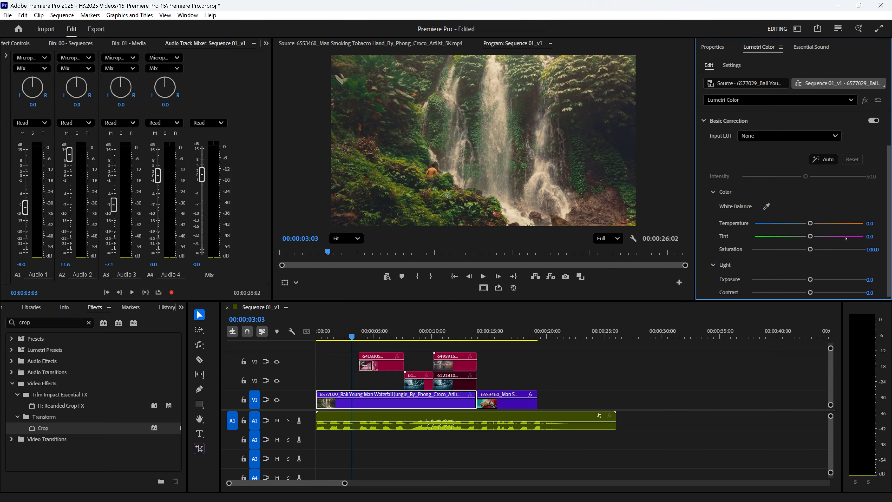
left_click_drag(805, 301, 794, 399)
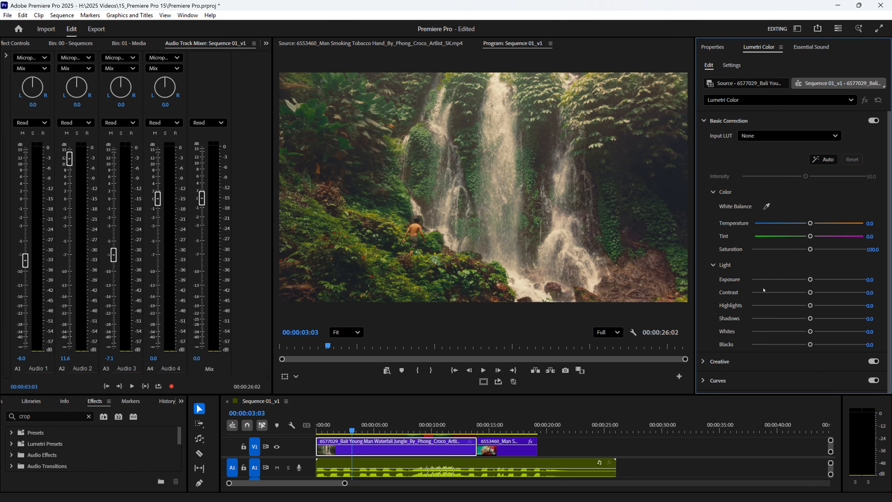
scroll(766, 292, "down", 6)
scroll(765, 295, "up", 6)
scroll(766, 291, "down", 4)
scroll(524, 446, "down", 1)
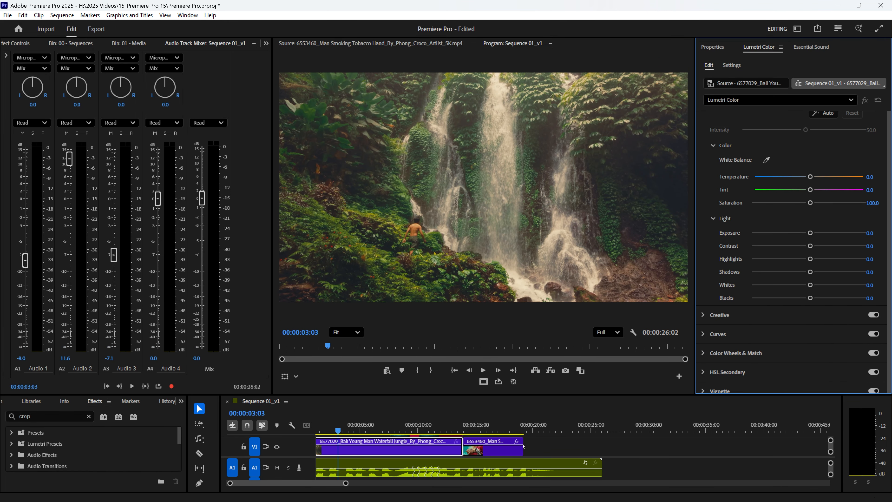
left_click(523, 446)
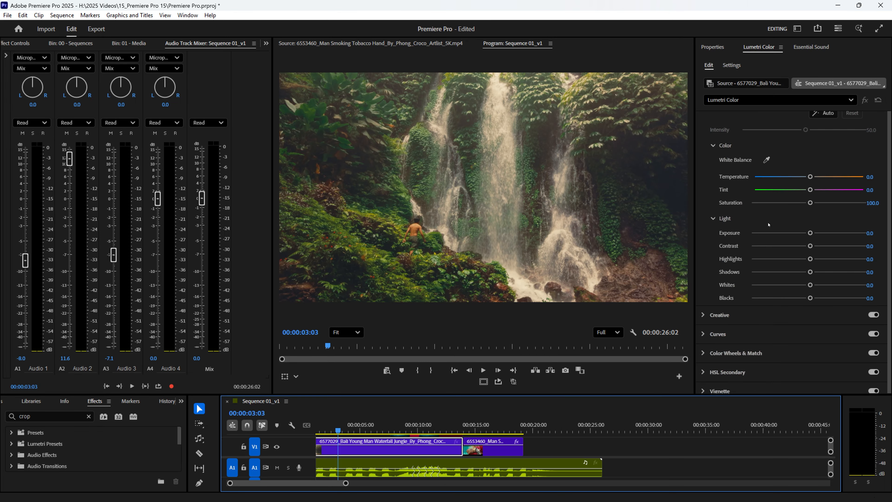
left_click_drag(695, 301, 664, 301)
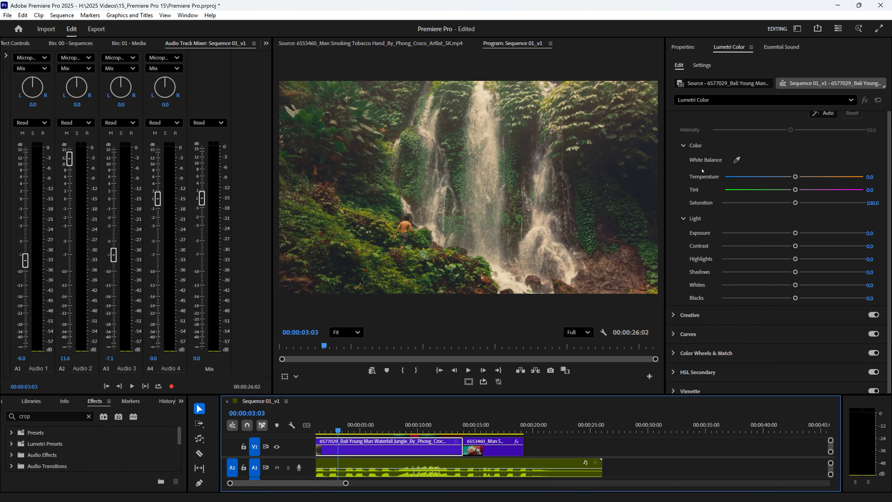
Try cooling the waterfall clip to a Temperature of -40.5 and undo the change.
left_click_drag(796, 176, 765, 187)
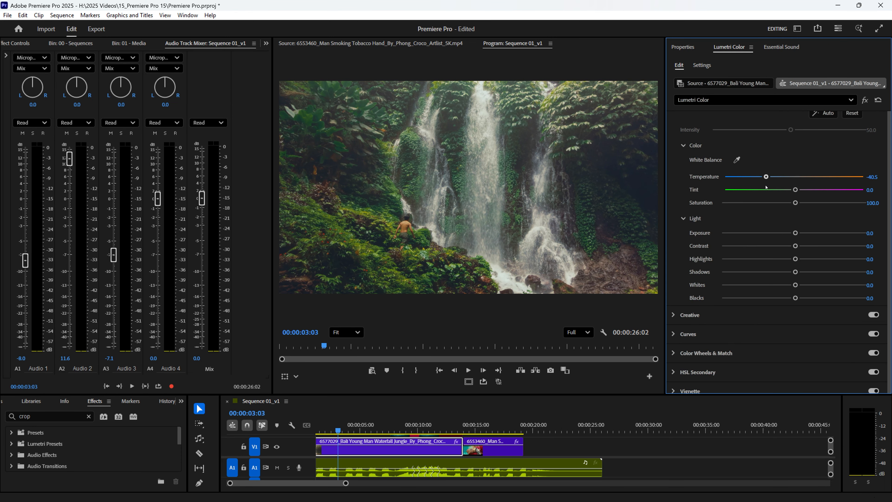
key("ctrl+z")
scroll(494, 267, "down", 1)
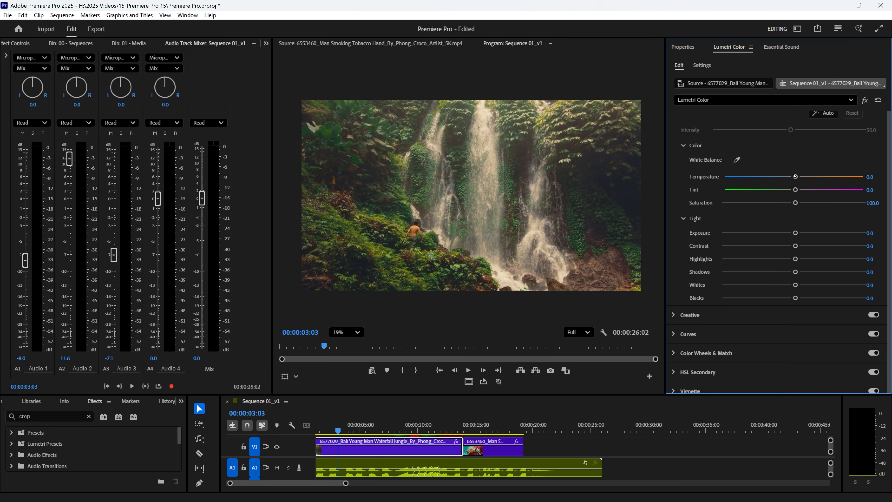
Set the waterfall clip's Temperature to -37.8, widen the Program Monitor and set its zoom to Fit.
left_click_drag(795, 177, 767, 177)
left_click_drag(273, 254, 156, 254)
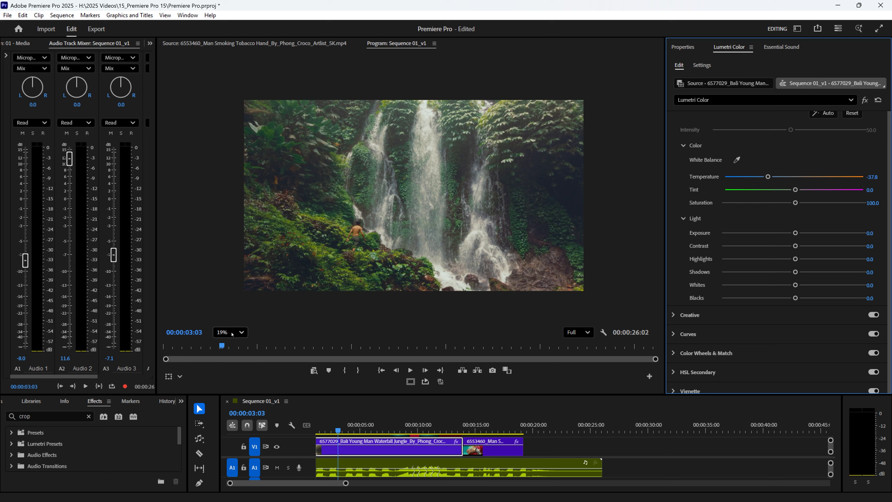
left_click(230, 332)
left_click(232, 348)
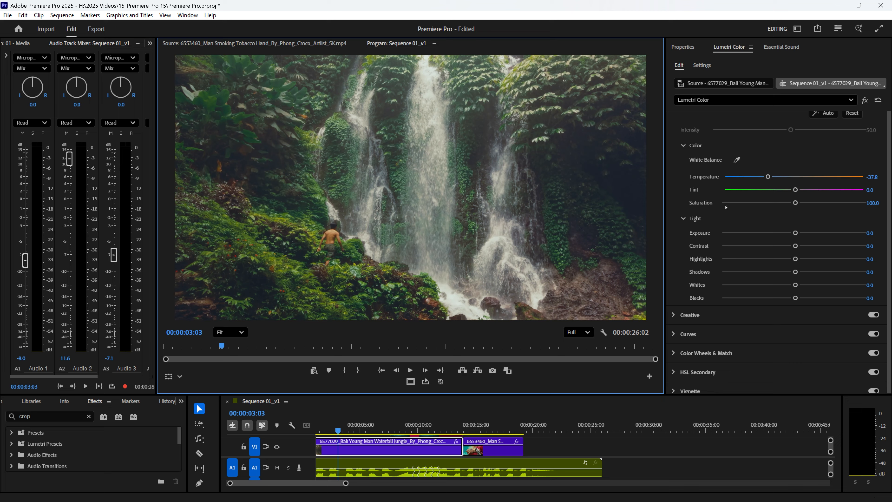
Undo the last Temperature change, try a stronger value of -47.8 and undo that as well.
key("ctrl+z")
left_click_drag(795, 177, 760, 178)
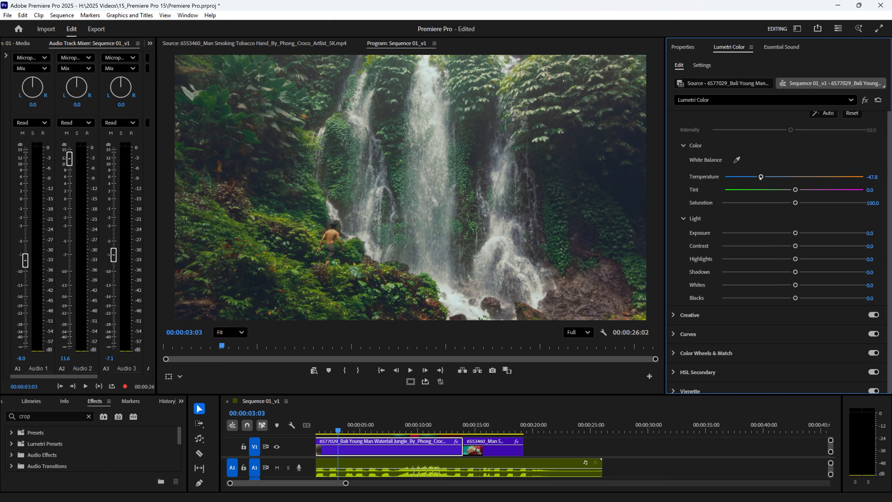
key("ctrl+z")
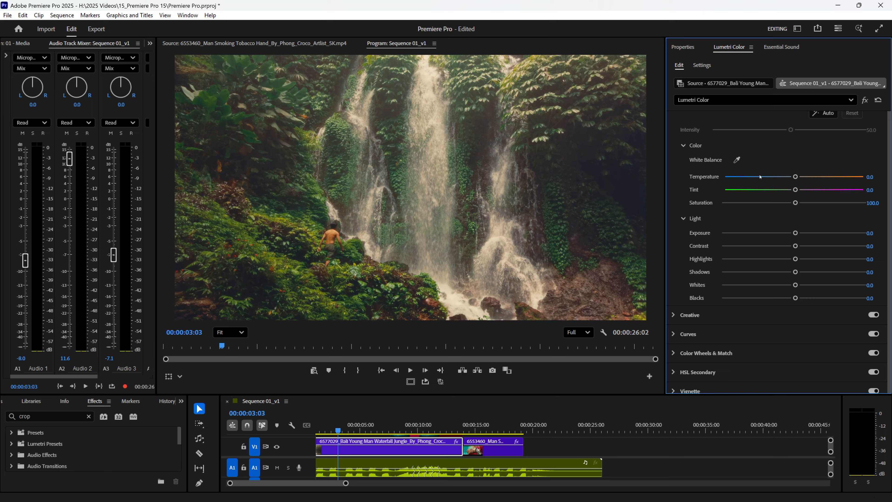
Sample the white balance from the white water at the waterfall's base, and adjust Temperature to -39.8 and Tint to 7.0.
left_click(737, 160)
left_click(456, 292)
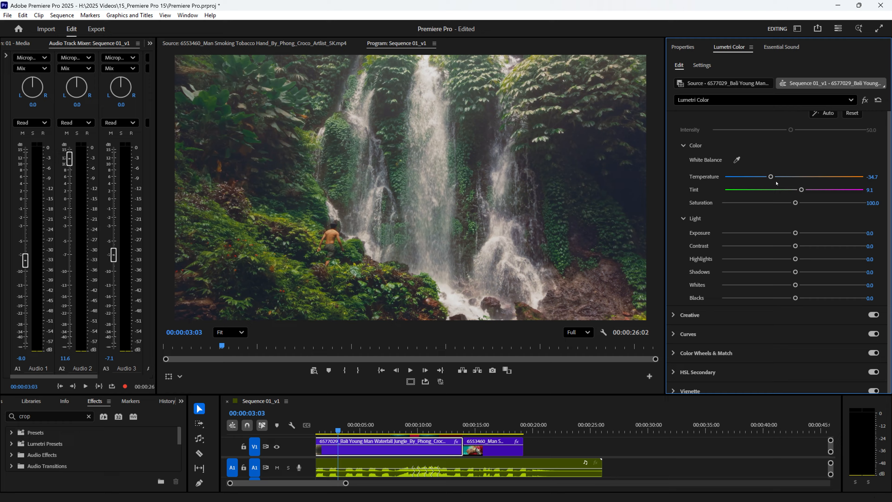
double_click(801, 190)
left_click_drag(770, 176, 798, 190)
Set the waterfall clip's Contrast to 100.0 and play the sequence again from near its start to preview it.
left_click_drag(793, 233, 864, 246)
key("space")
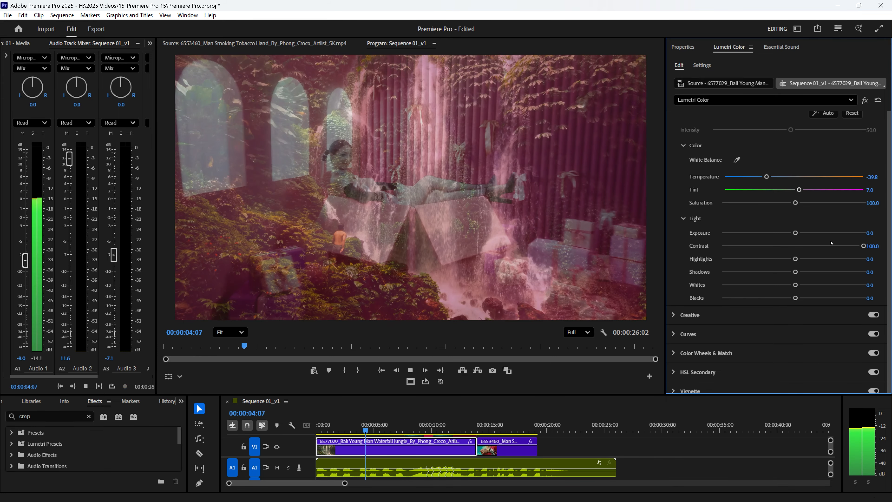
left_click_drag(364, 427, 322, 427)
key("space")
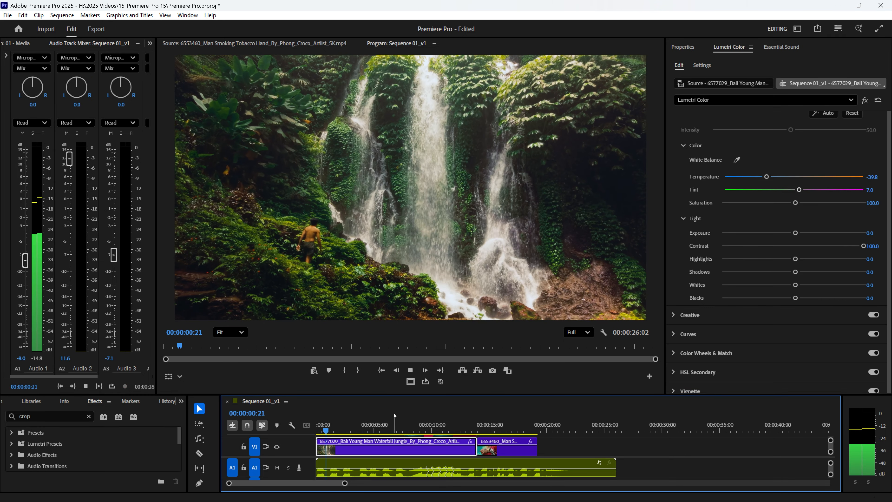
Set Contrast to 3.7, Highlights to 26.4 and Shadows to -26.4, stop playback and enlarge the Timeline.
left_click_drag(863, 245, 777, 276)
key("space")
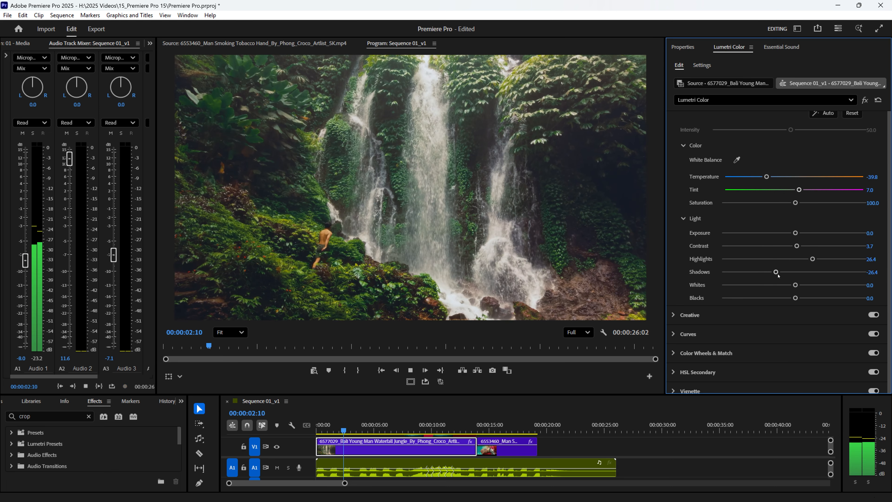
left_click_drag(432, 393, 431, 327)
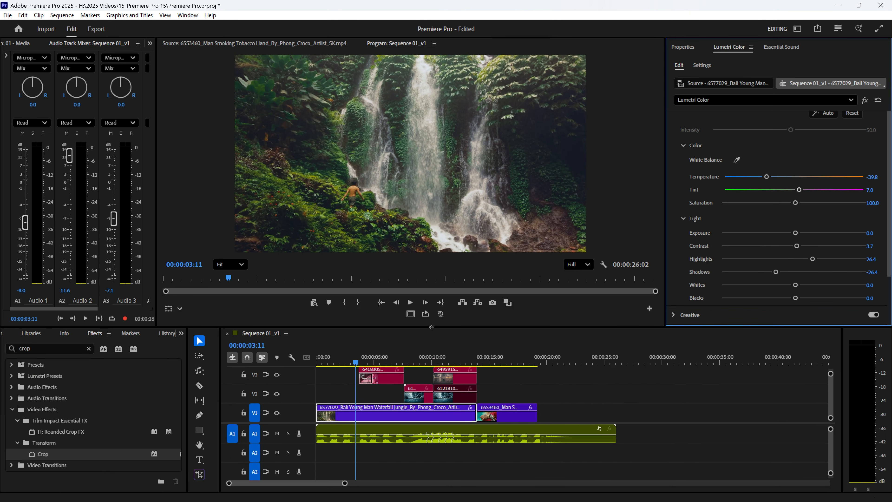
Examine the Creative section's look, adjustment and tint controls in Lumetri Color, and collapse the section.
scroll(740, 246, "down", 5)
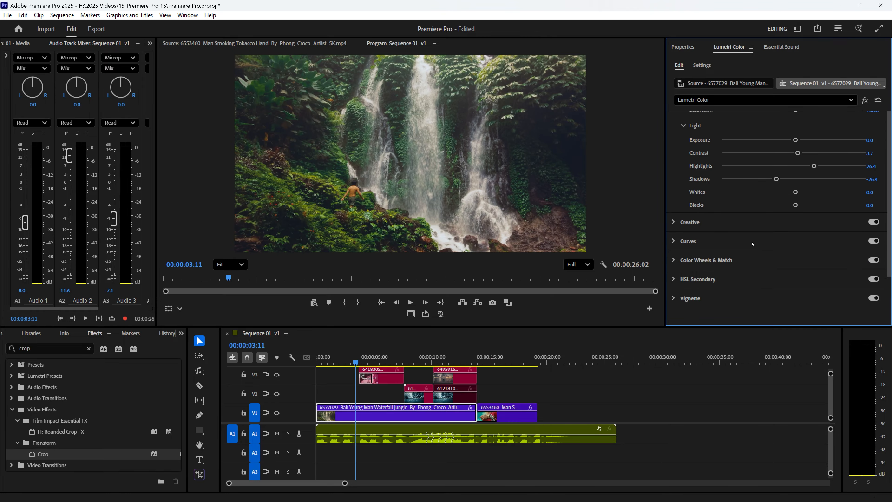
left_click(674, 221)
scroll(728, 228, "down", 3)
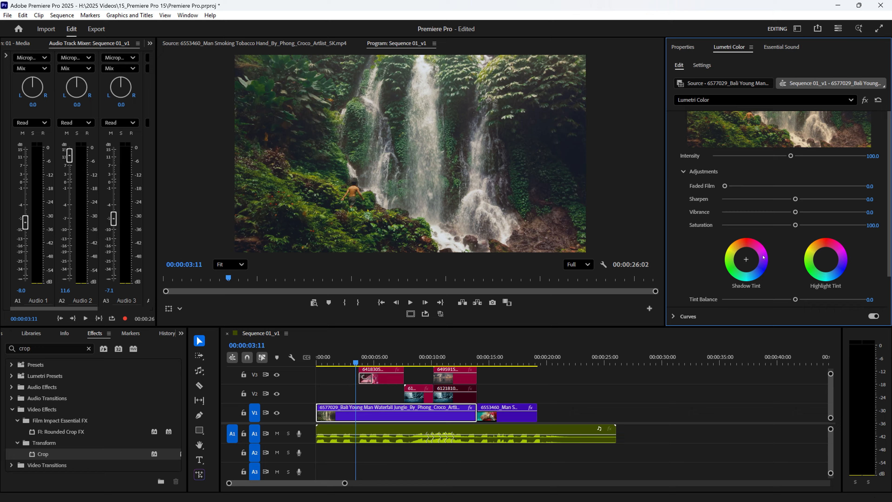
scroll(763, 257, "up", 4)
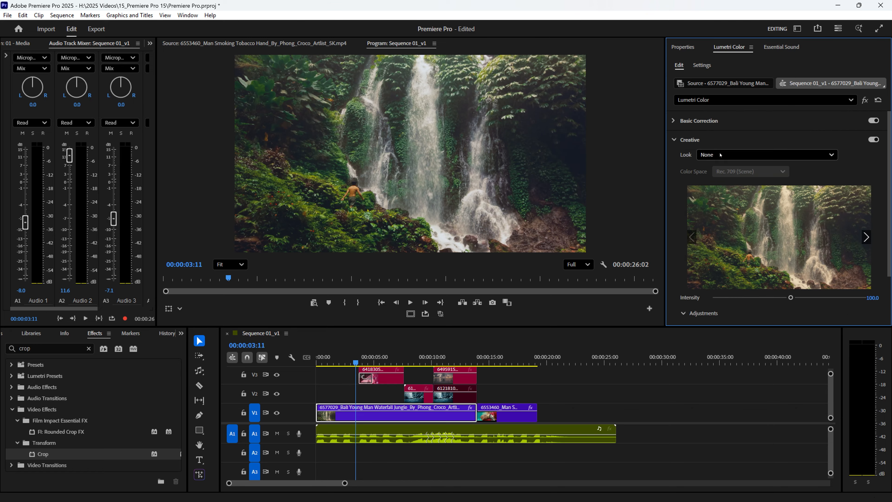
left_click(672, 140)
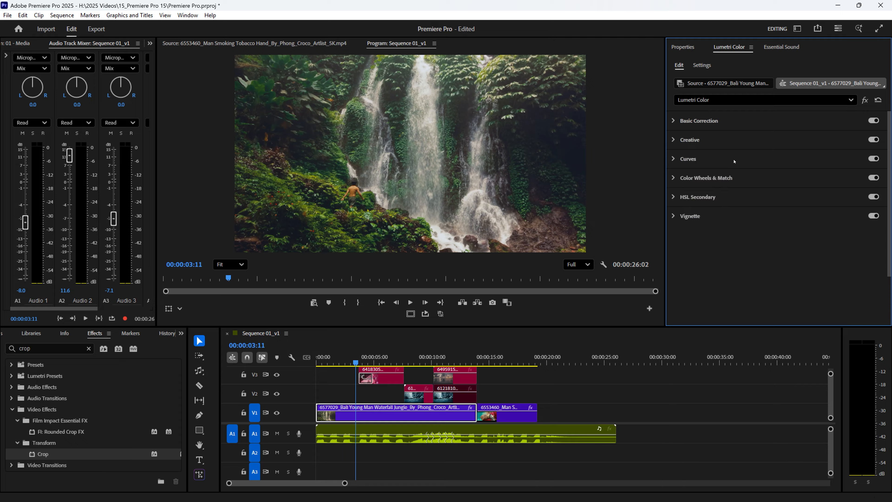
Expand Curves and add highlight and shadow points to the white RGB curve, pulling them into an extreme, near-vertical contrast curve.
left_click(673, 159)
scroll(859, 218, "down", 2)
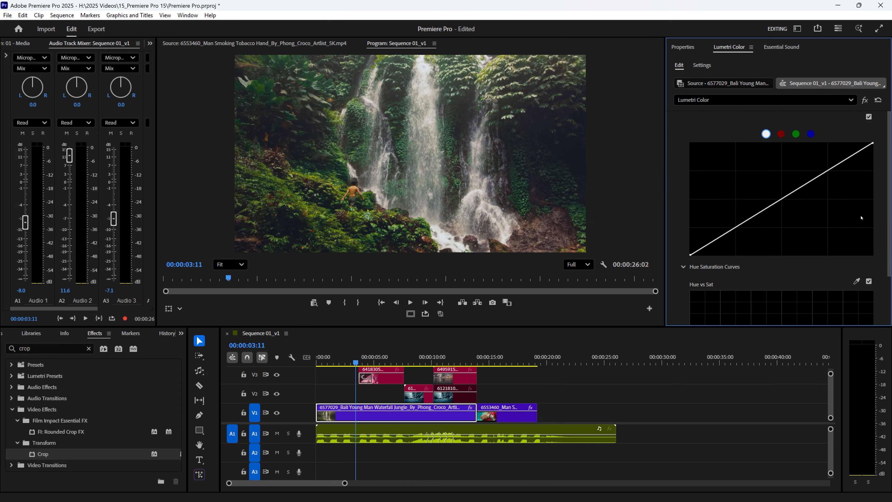
left_click_drag(833, 191, 830, 190)
left_click_drag(729, 256, 736, 277)
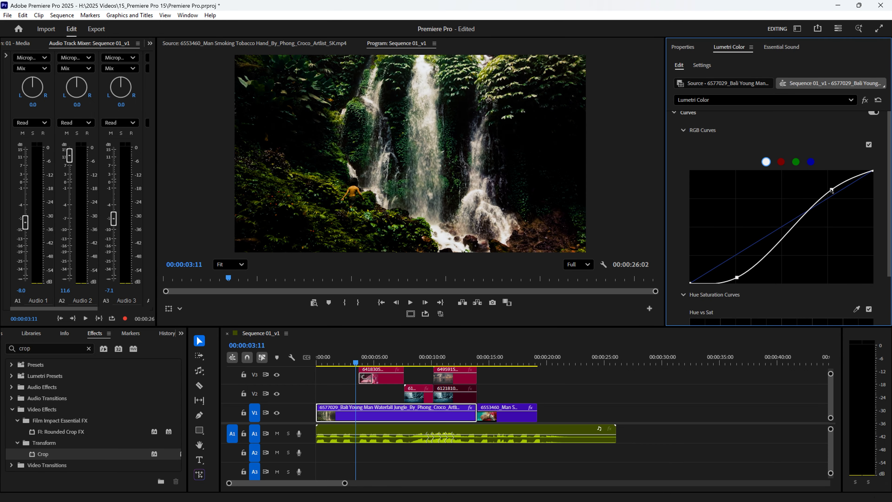
left_click_drag(830, 190, 813, 175)
left_click_drag(740, 280, 813, 288)
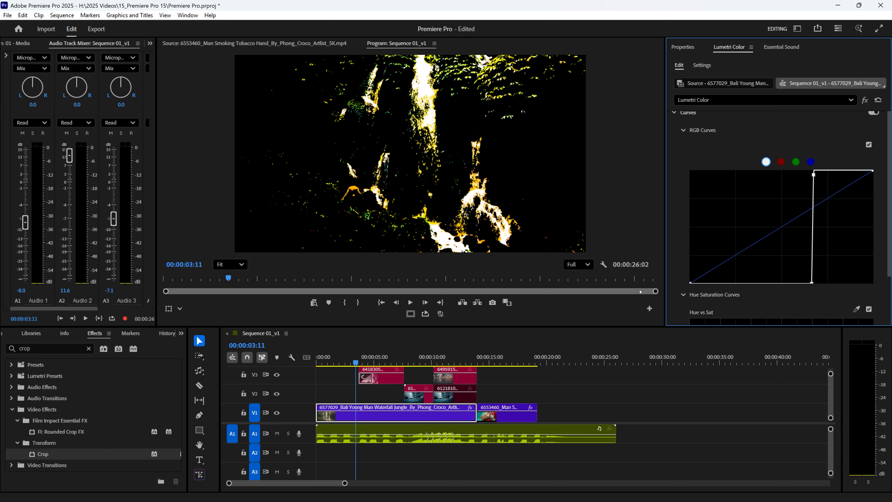
Preview the first two seconds of the sequence and reset the waterfall clip's white RGB curve to a straight line.
key("space")
key("space")
left_click(326, 362)
key("space")
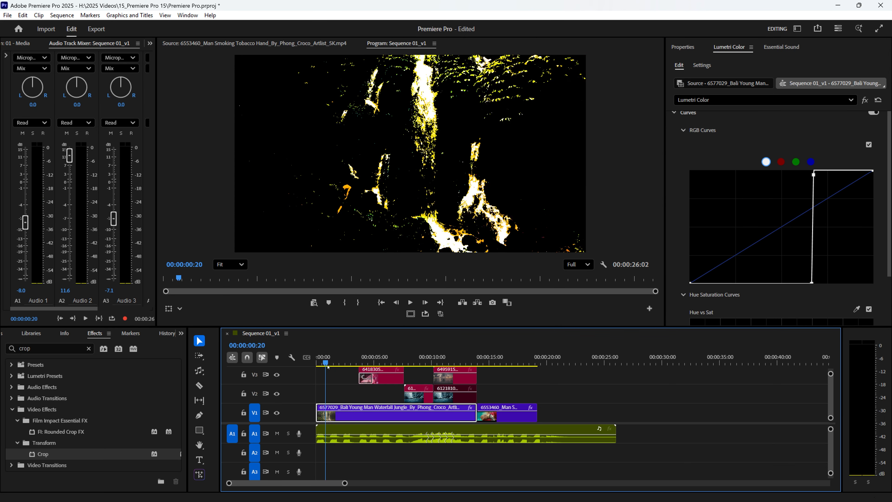
key("space")
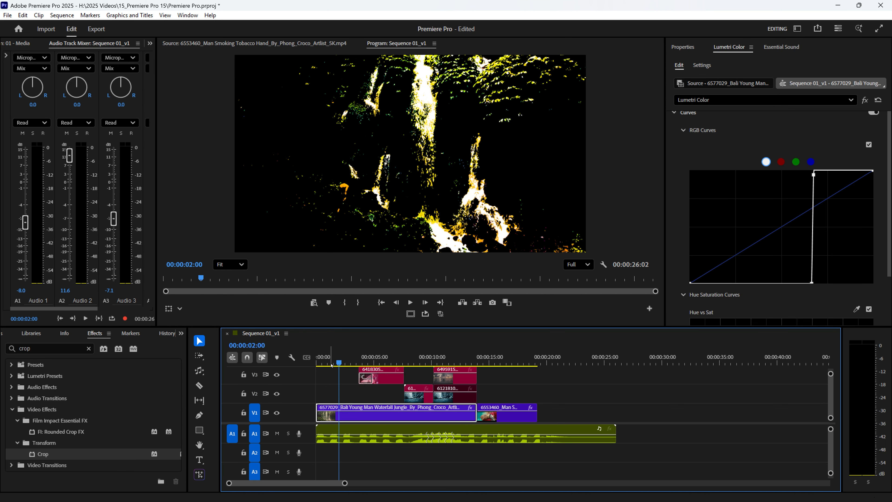
key("ctrl+z")
double_click(789, 238)
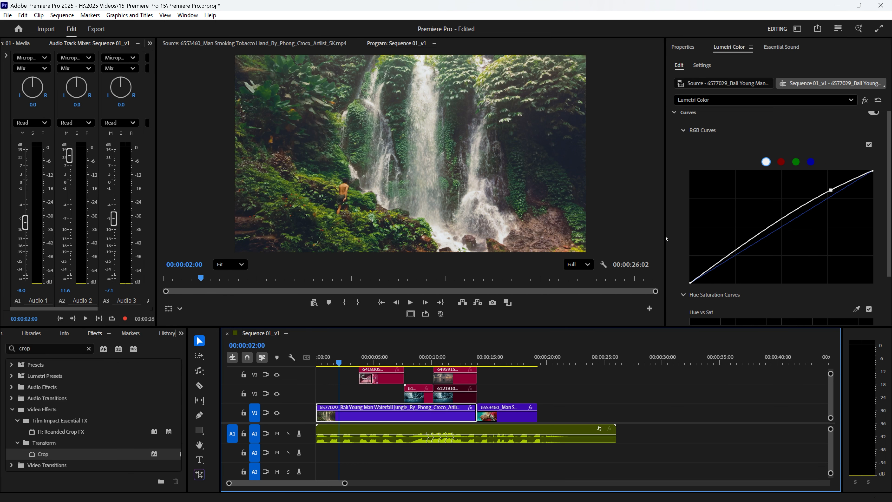
Try to keep only reds on the Hue vs Sat curve by fully desaturating the surrounding hues, and preview from the sequence start.
scroll(788, 238, "down", 3)
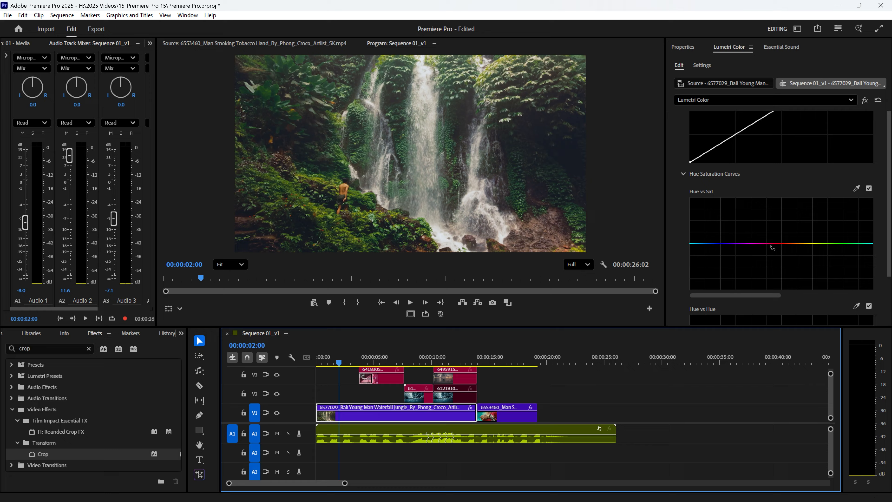
left_click(785, 243)
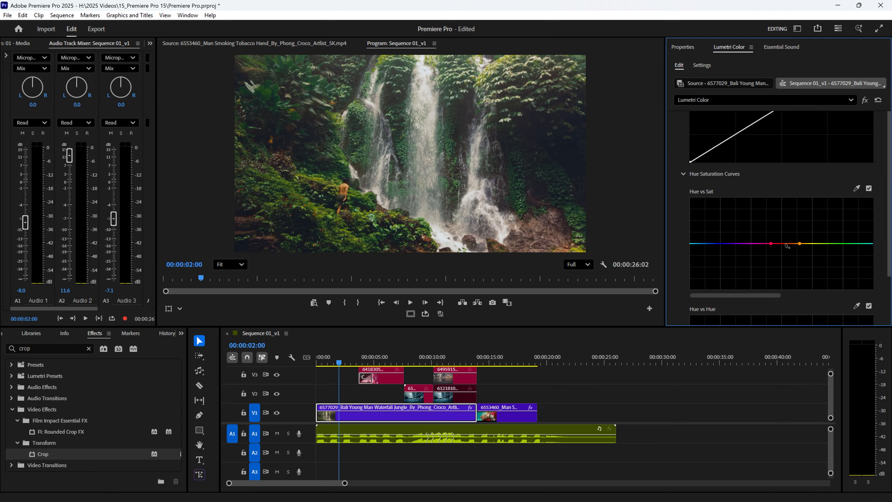
left_click_drag(770, 244, 773, 290)
left_click_drag(799, 243, 794, 295)
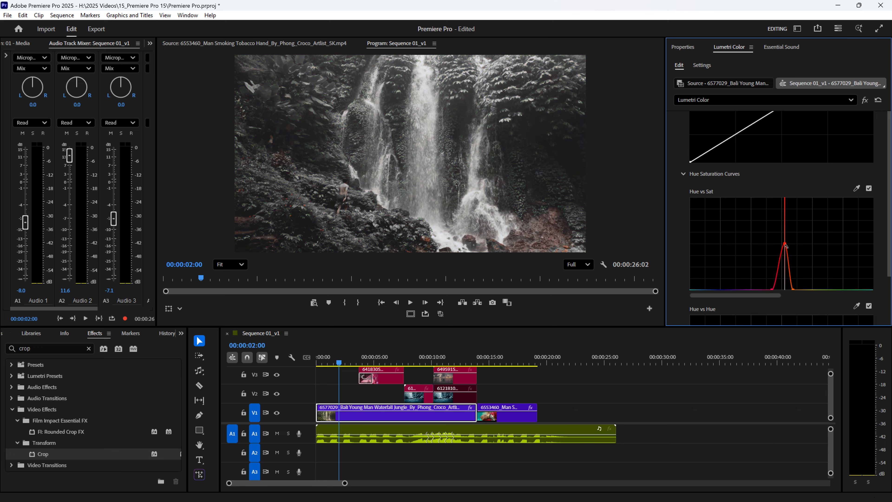
left_click_drag(275, 277, 163, 277)
key("space")
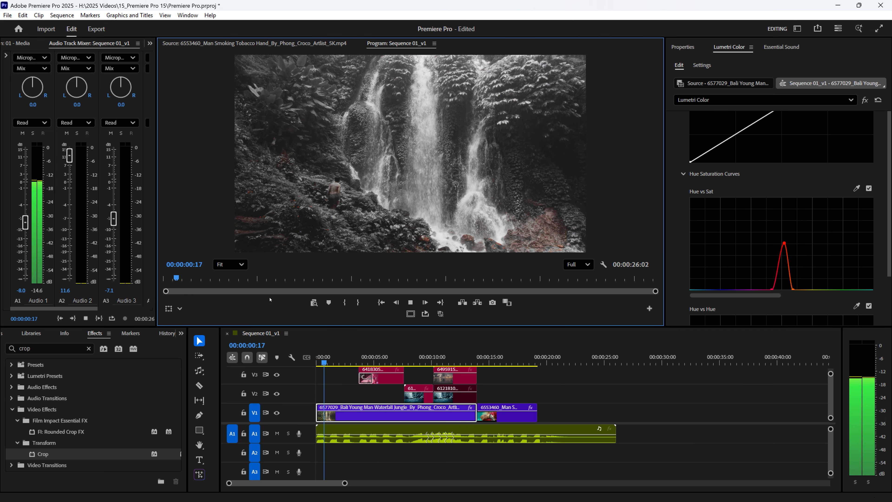
key("space")
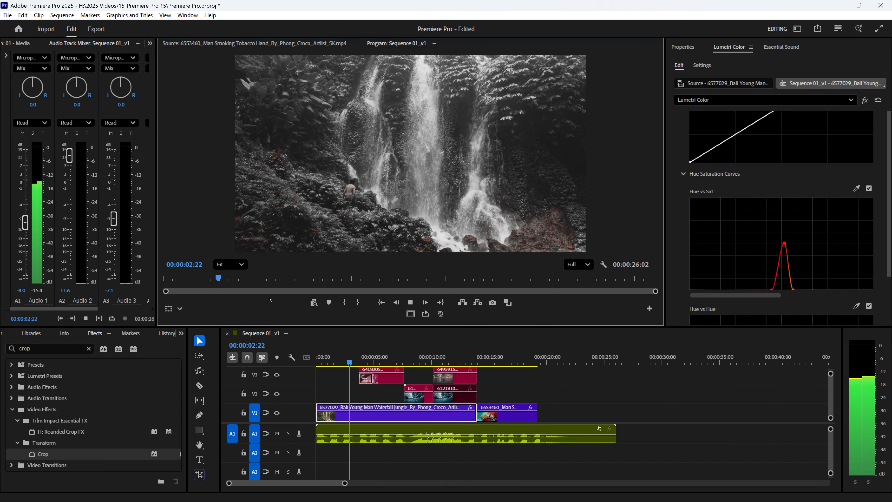
Undo the Hue vs Sat change, try a drop between new yellow and green points, play it briefly and undo that drop.
left_click(810, 232)
key("ctrl+z")
key("ctrl+z")
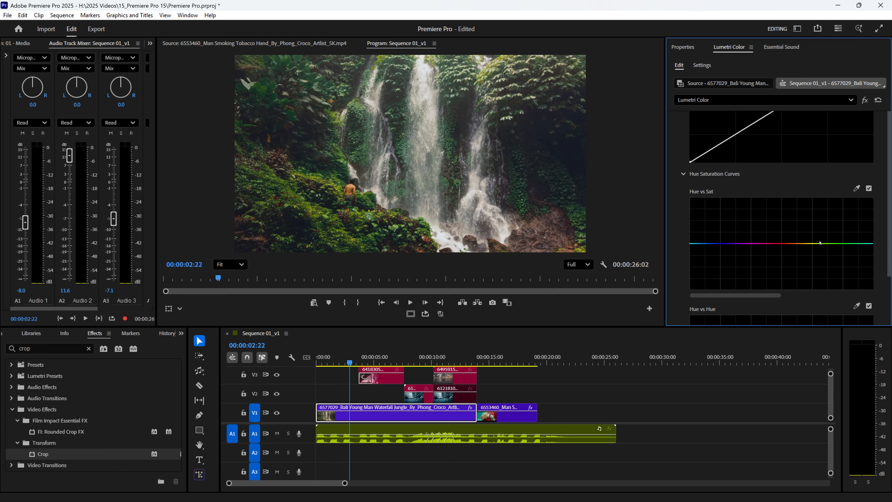
left_click(808, 243)
left_click(848, 243)
mouse_move(833, 244)
left_mouse_down()
mouse_move(833, 283)
mouse_move(828, 248)
mouse_move(820, 254)
left_mouse_up()
key("space")
key("ctrl+z")
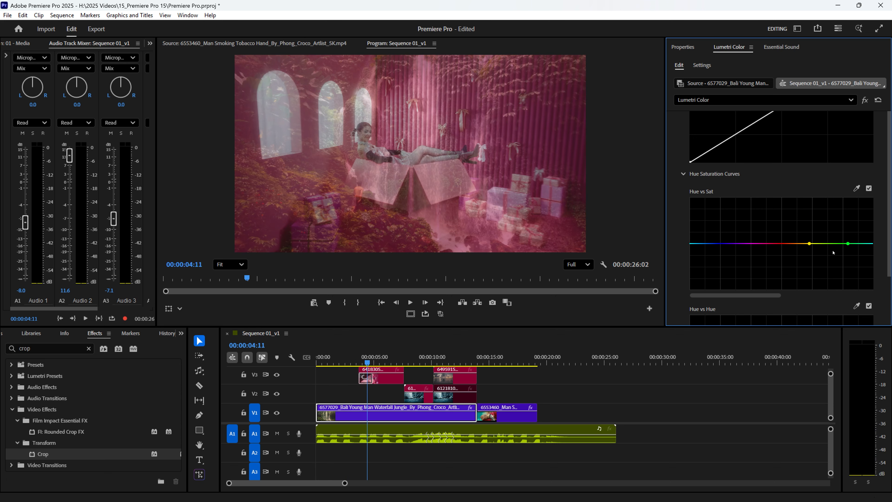
Examine the remaining hue, luma and saturation curves and the Color Wheels & Match controls, leaving both sections collapsed.
scroll(795, 213, "up", 8)
scroll(790, 232, "down", 15)
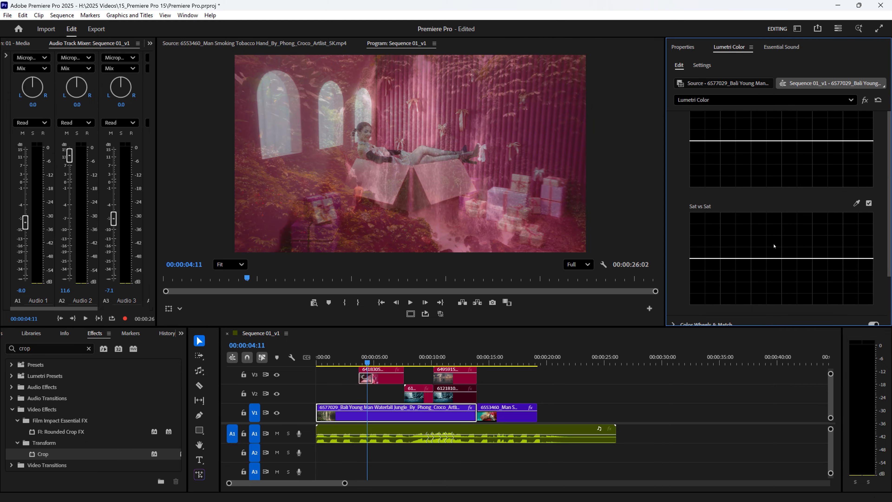
scroll(788, 250, "up", 4)
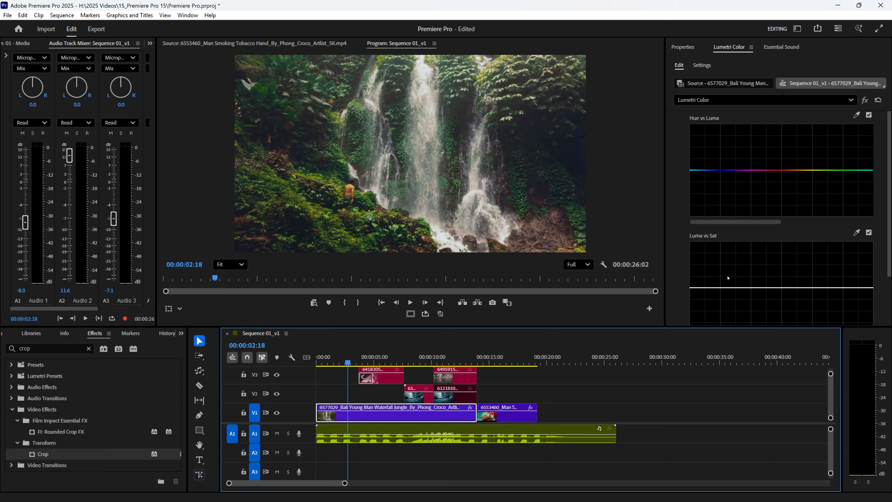
scroll(728, 277, "down", 5)
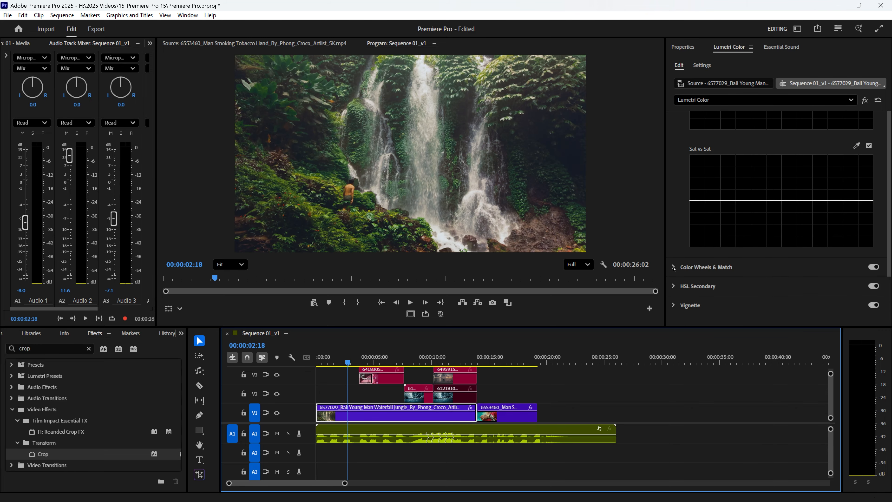
left_click(673, 268)
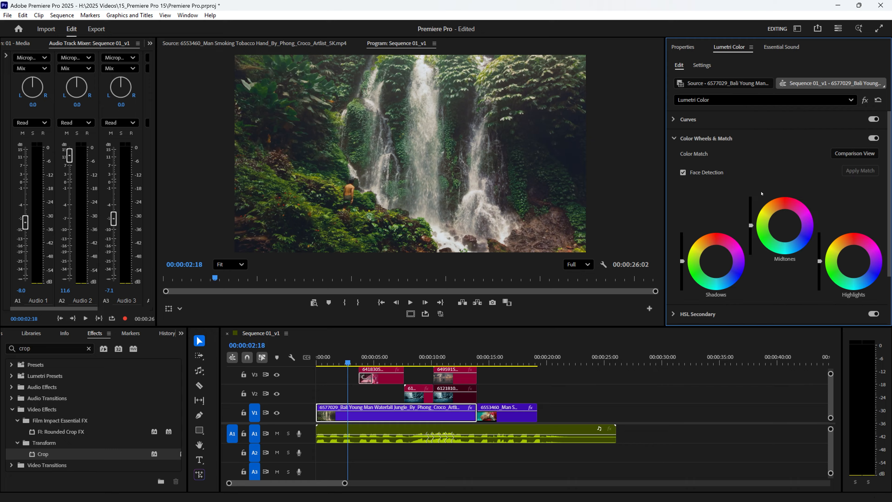
left_click(673, 138)
Set the waterfall clip's Vignette Amount to -1.0 and enlarge the Timeline.
left_click(673, 216)
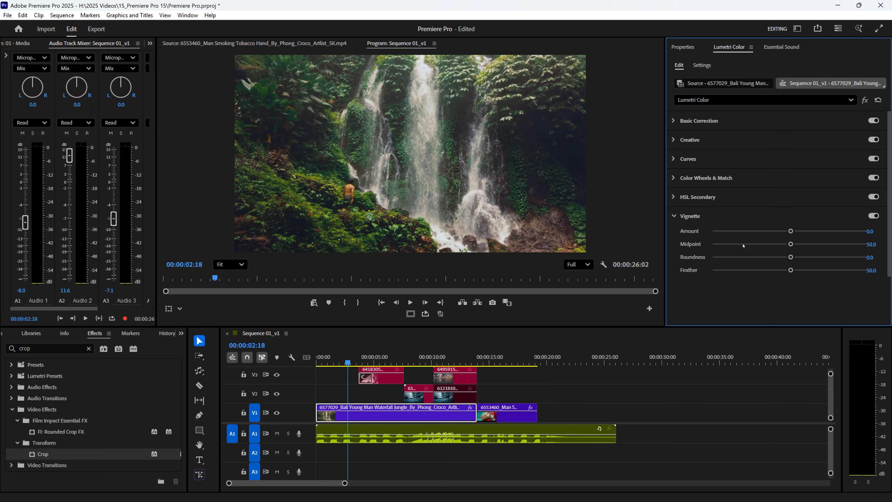
mouse_move(760, 236)
left_mouse_down()
mouse_move(815, 233)
mouse_move(764, 243)
left_mouse_up()
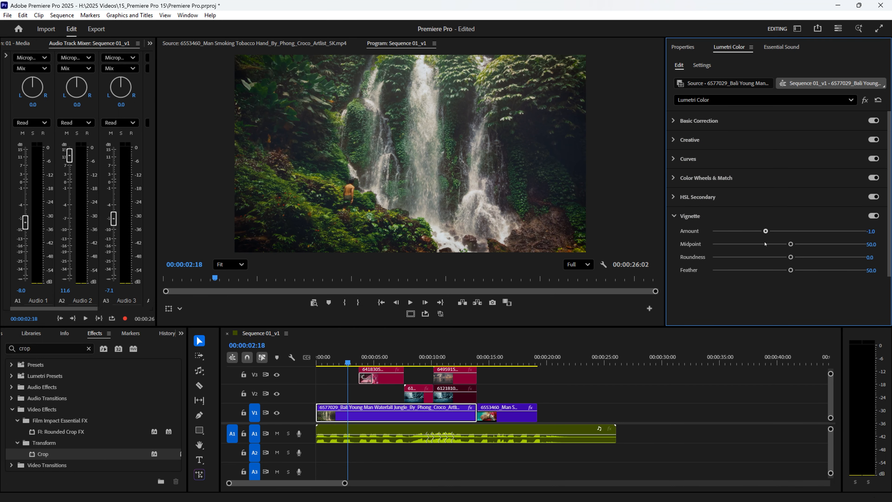
left_click_drag(542, 327, 542, 261)
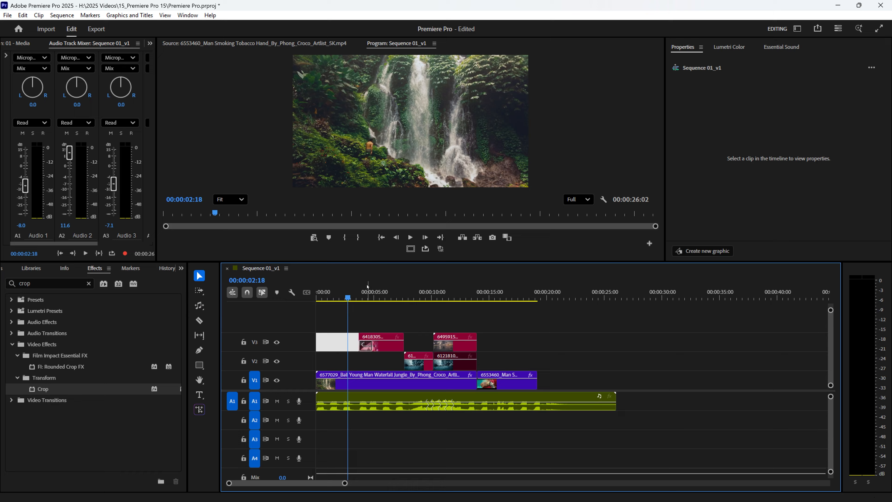
Deselect all clips and play the first second of the sequence from its start.
left_click_drag(345, 296, 317, 297)
left_click(353, 315)
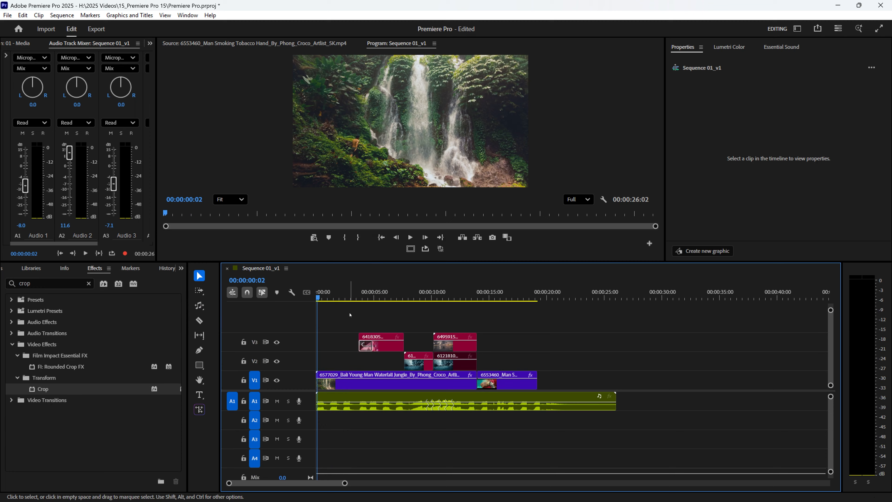
key("space")
key("space")
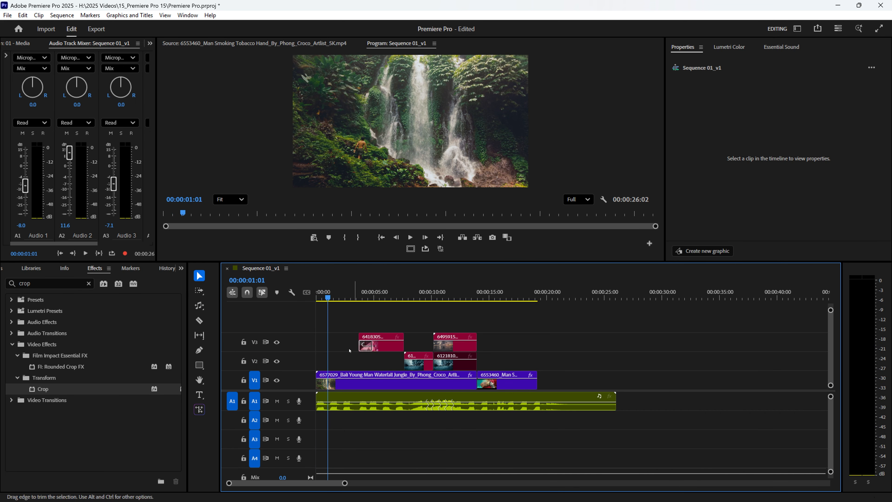
Mute audio track A1 and play the sequence on to 00:00:10:23, over the sunset beach clip.
left_click(277, 400)
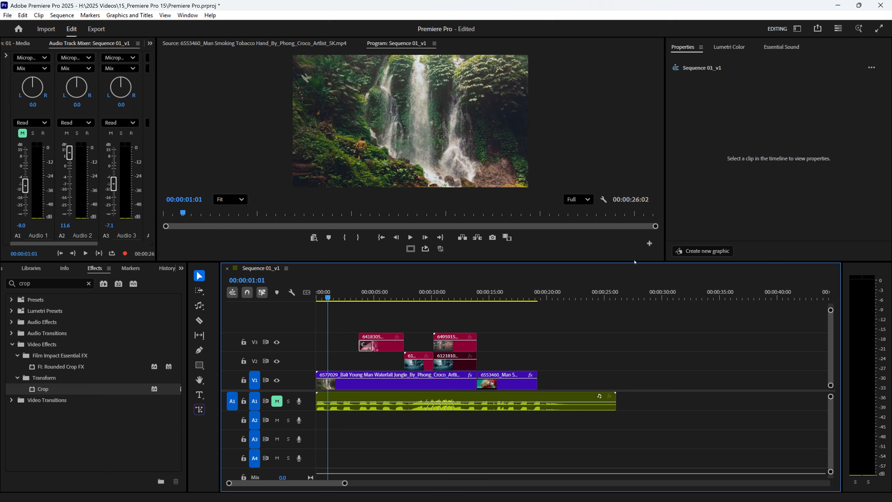
key("space")
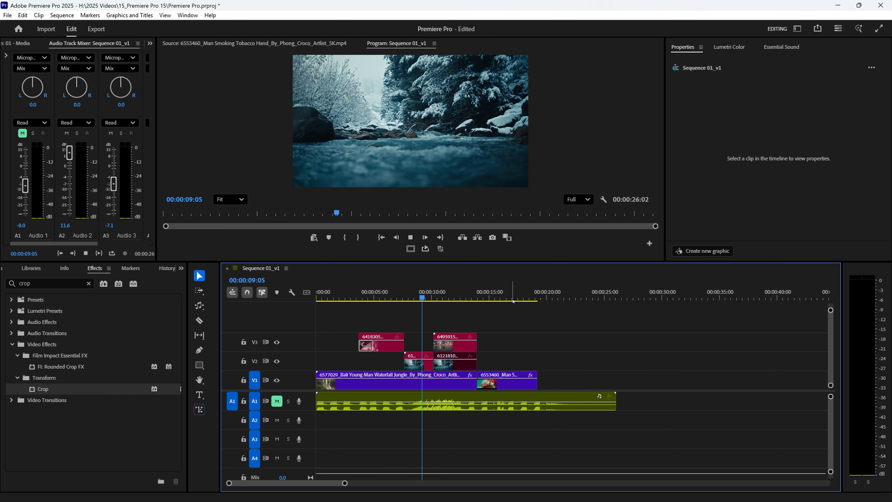
key("space")
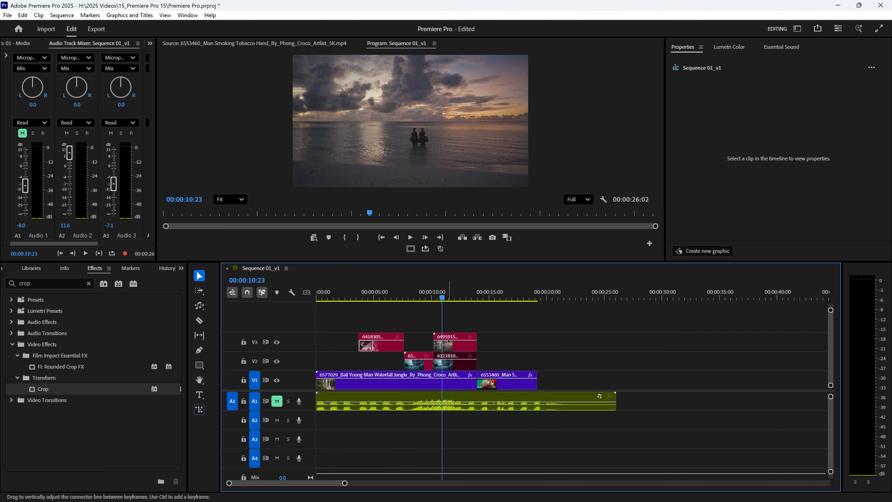
Try to drain the Saturation of the sunset beach clip on V3 in Lumetri Color's Basic Correction.
left_click(457, 342)
left_click(732, 48)
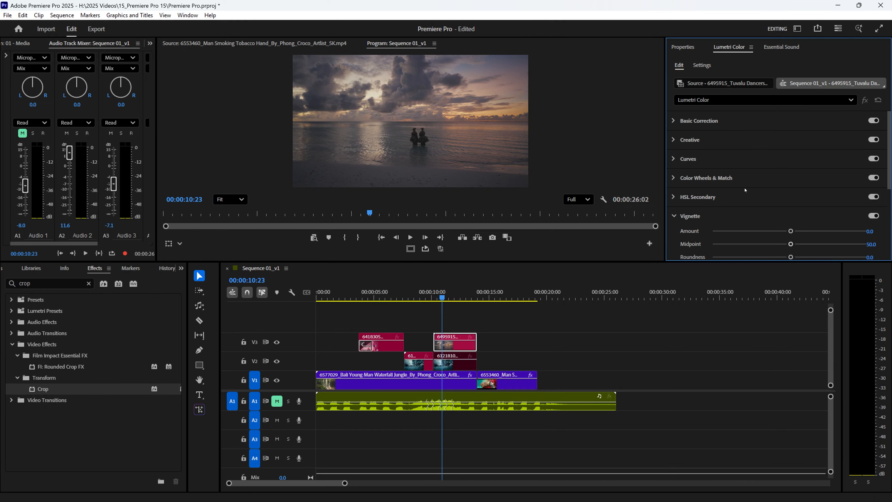
left_click(673, 120)
scroll(790, 137, "down", 6)
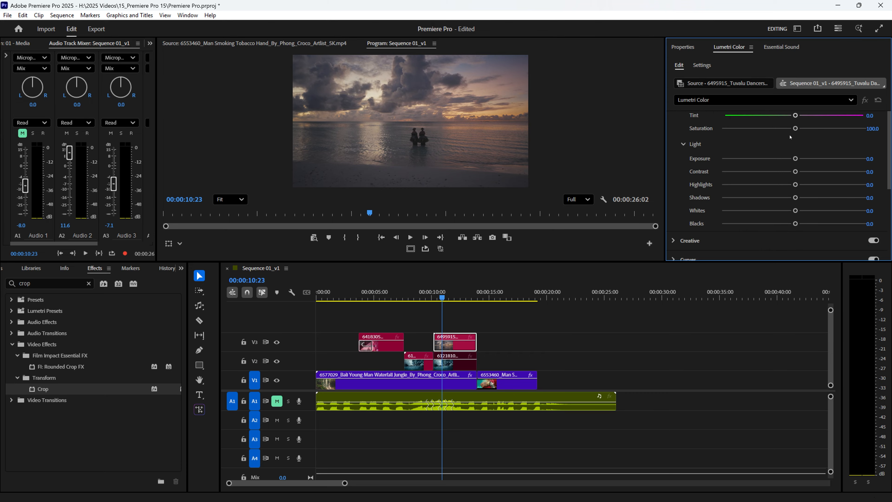
left_click_drag(794, 128, 676, 141)
Show the project's bin list in a wider view and collapse the 03 - Music bin.
left_click(150, 43)
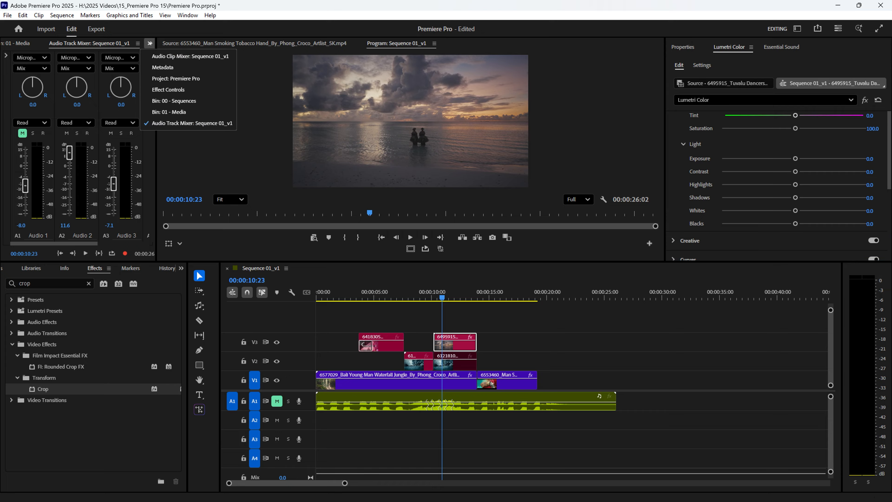
left_click(172, 78)
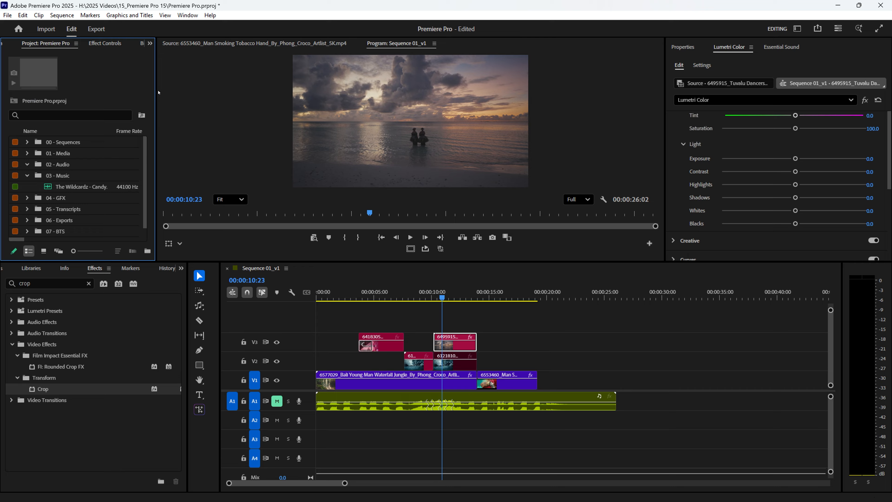
left_click(158, 92)
left_click_drag(156, 91, 276, 93)
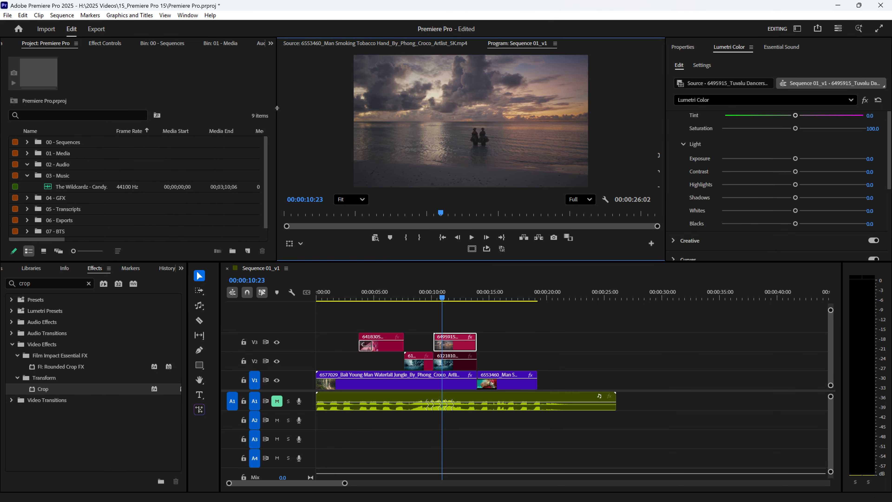
left_click(187, 118)
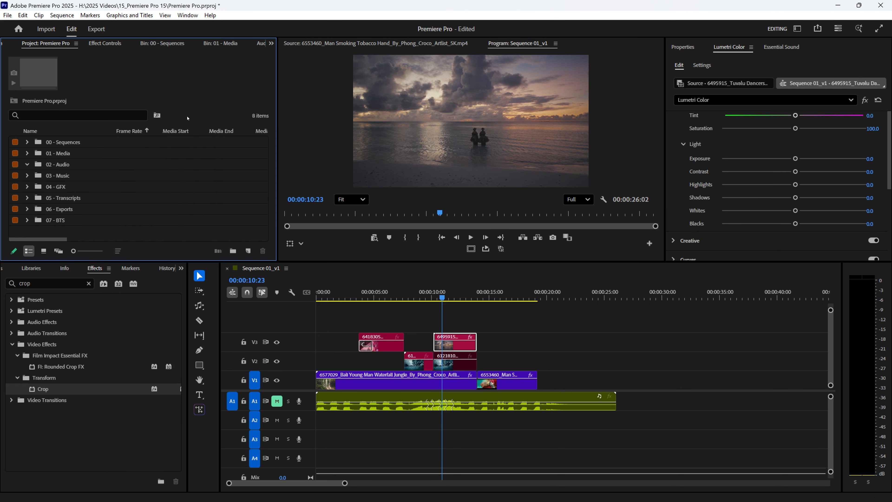
Create a 3840 x 2160 adjustment layer at 24.00 fps with square pixels and move it into the 04 - GFX bin.
left_click(248, 251)
left_click(280, 299)
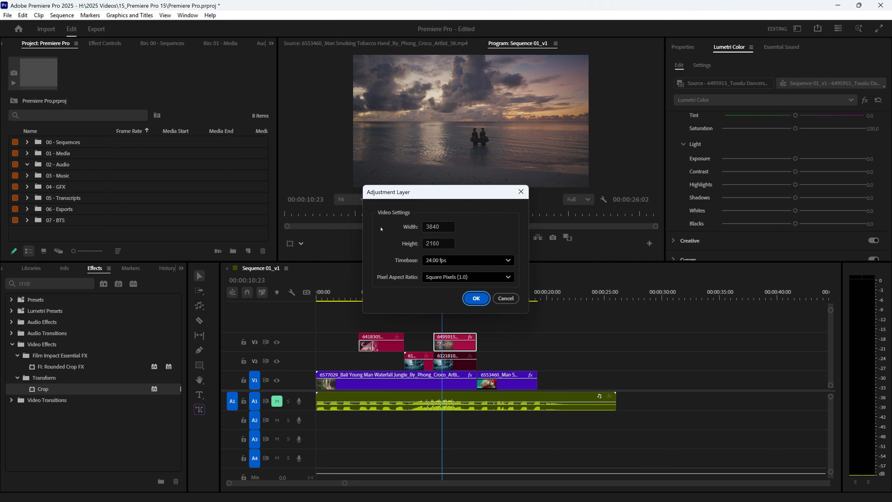
left_click(476, 298)
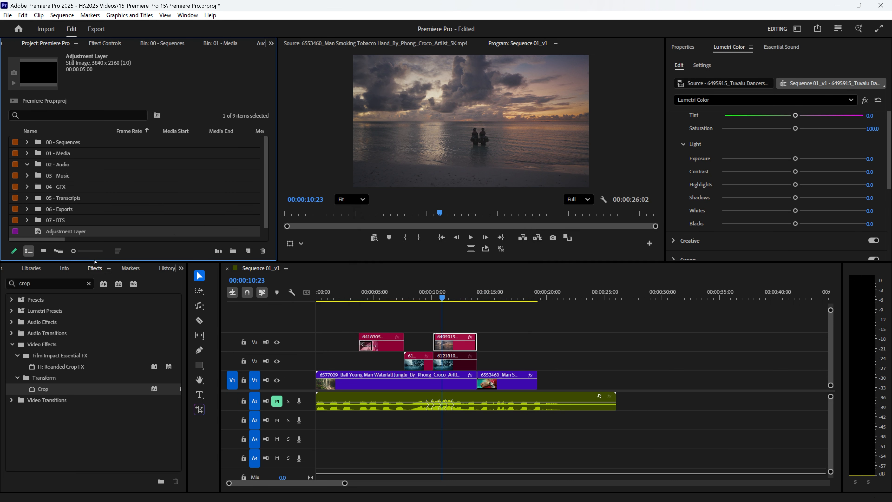
left_click_drag(95, 262, 95, 313)
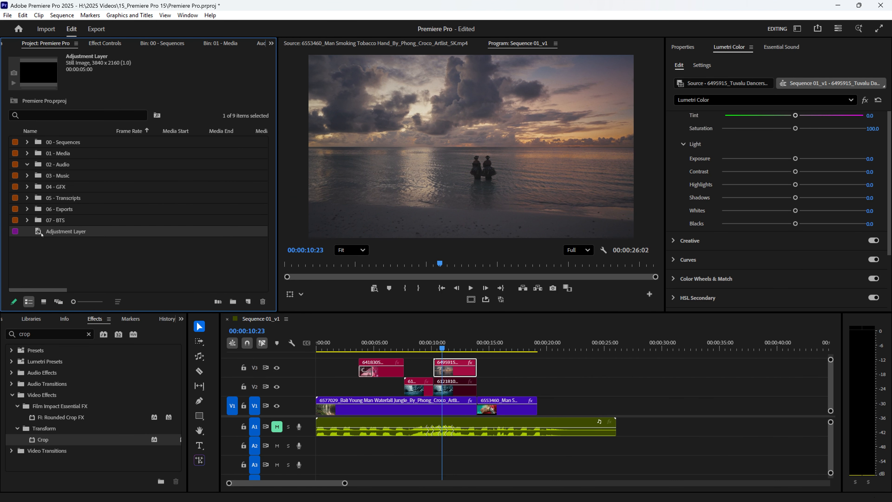
left_click_drag(41, 234, 81, 188)
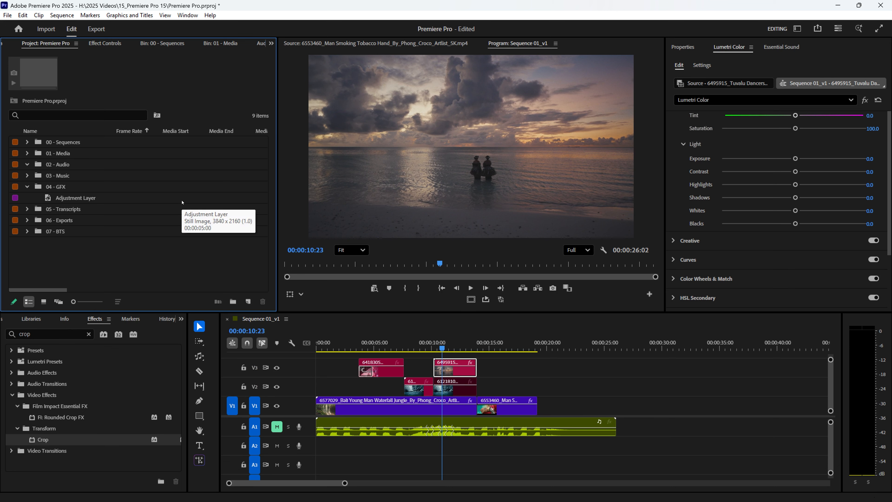
Place the adjustment layer on V4 above all clips, stretching it from the sequence start to the end of the music.
left_click(830, 381)
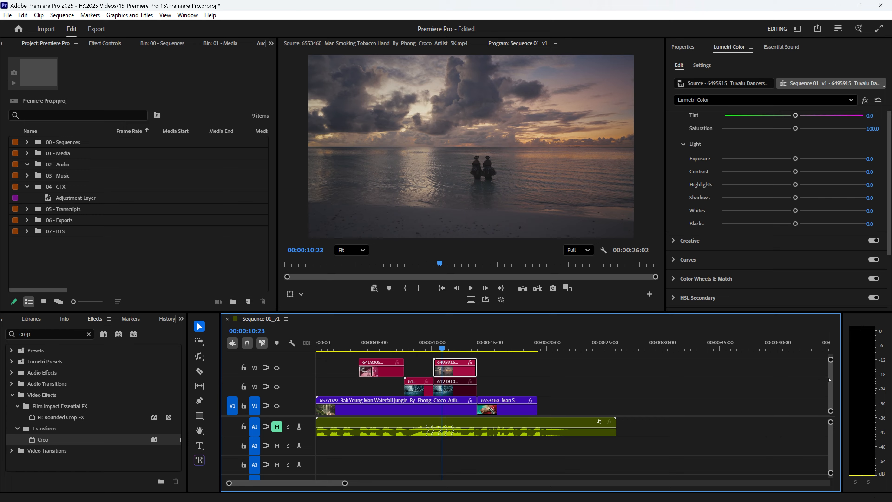
left_click_drag(828, 379, 829, 377)
left_click_drag(77, 198, 616, 362)
Move the playhead to 00:00:01:20 and set the adjustment layer's Saturation to 0.0 in Basic Correction.
left_click(327, 348)
left_click_drag(329, 349, 337, 384)
left_click(373, 394)
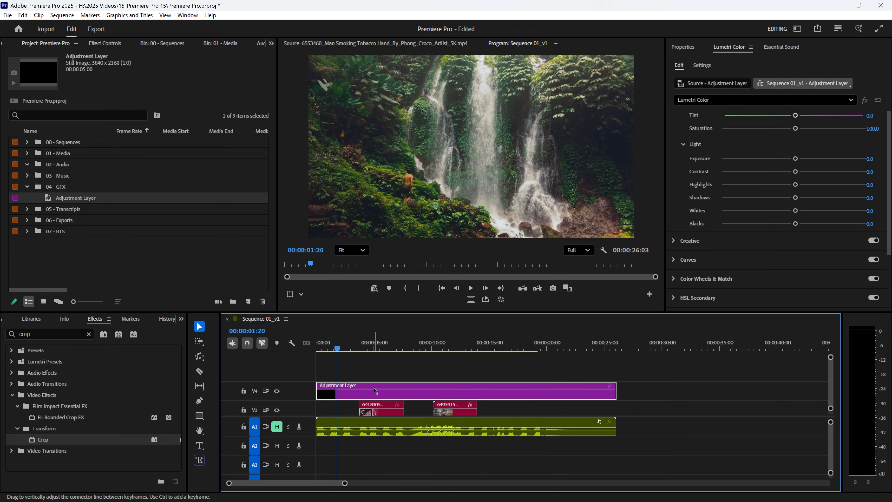
left_click_drag(795, 128, 720, 131)
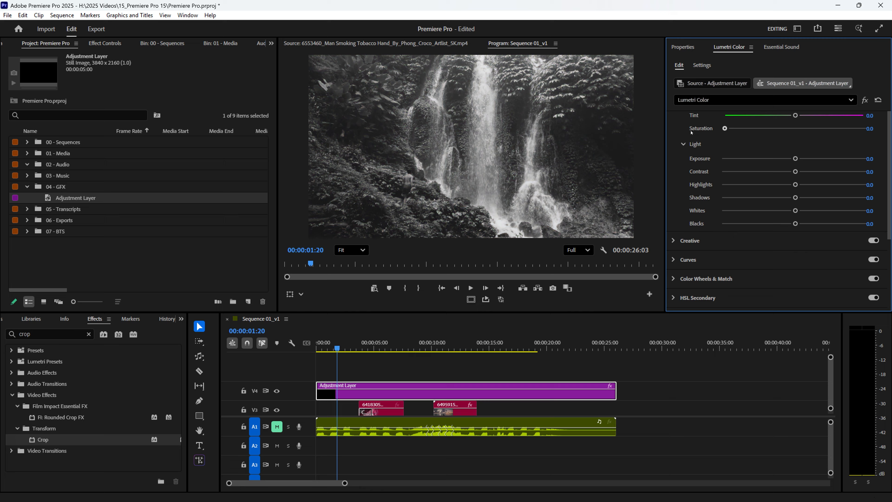
Set the adjustment layer's Contrast to 100.0 and Exposure to 0.9, checking the black-and-white look at several points in the sequence.
left_click_drag(336, 349, 504, 376)
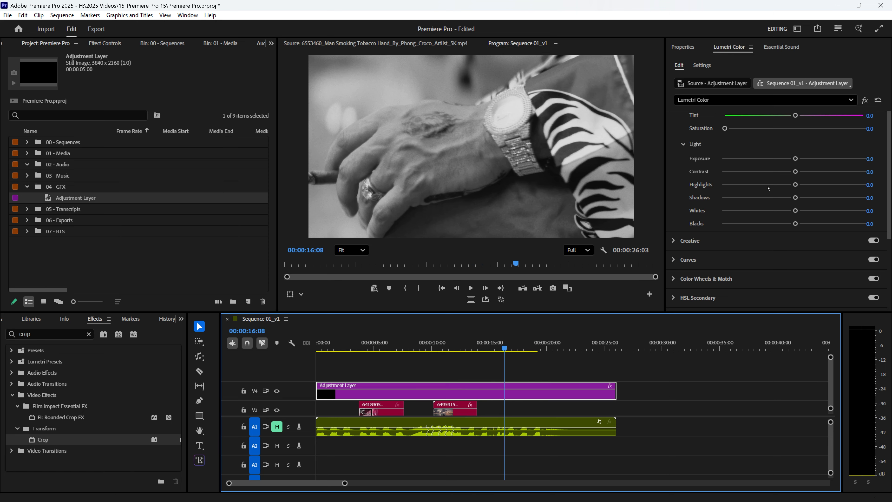
left_click_drag(795, 172, 865, 172)
left_click_drag(504, 349, 331, 369)
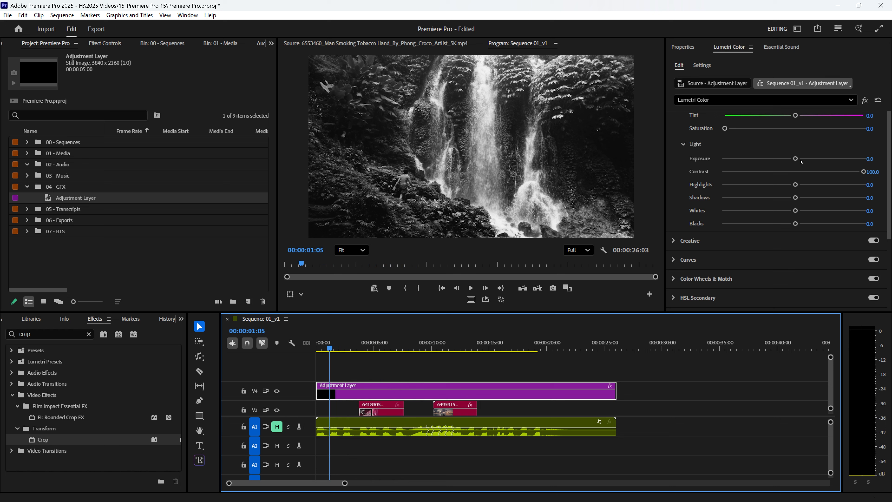
left_click_drag(795, 158, 806, 158)
key("space")
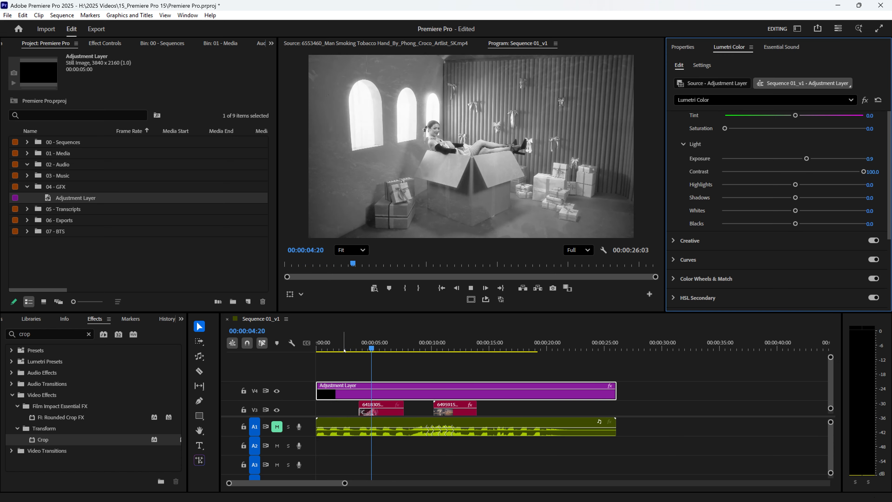
left_click_drag(344, 349, 416, 351)
scroll(714, 214, "down", 2)
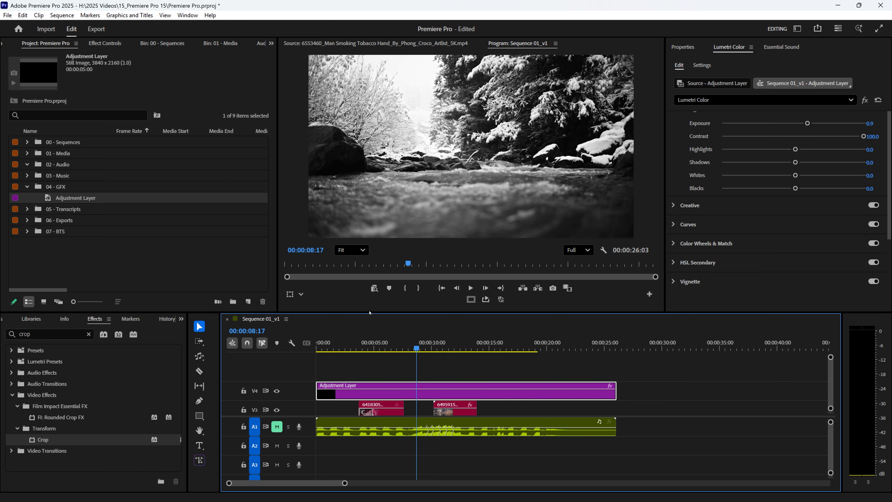
Deselect the adjustment layer and enlarge the timeline area until video tracks V1 to V4 fit in view.
left_click_drag(369, 311, 365, 324)
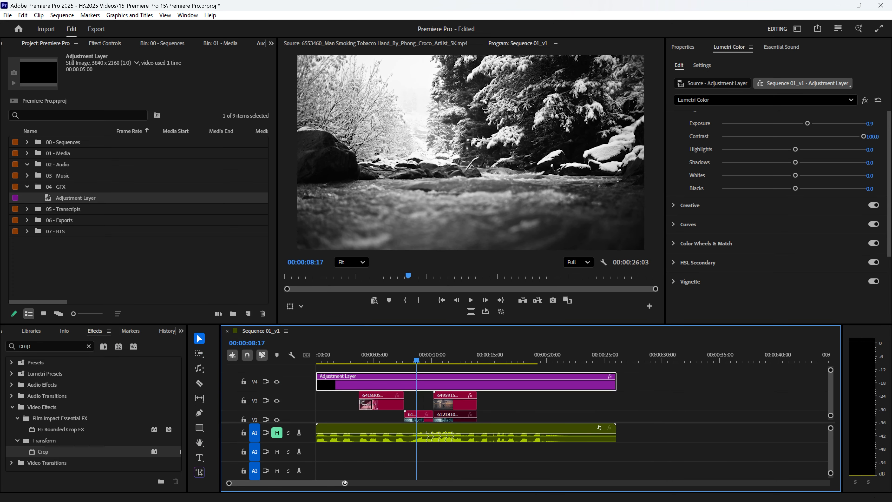
left_click_drag(345, 483, 323, 491)
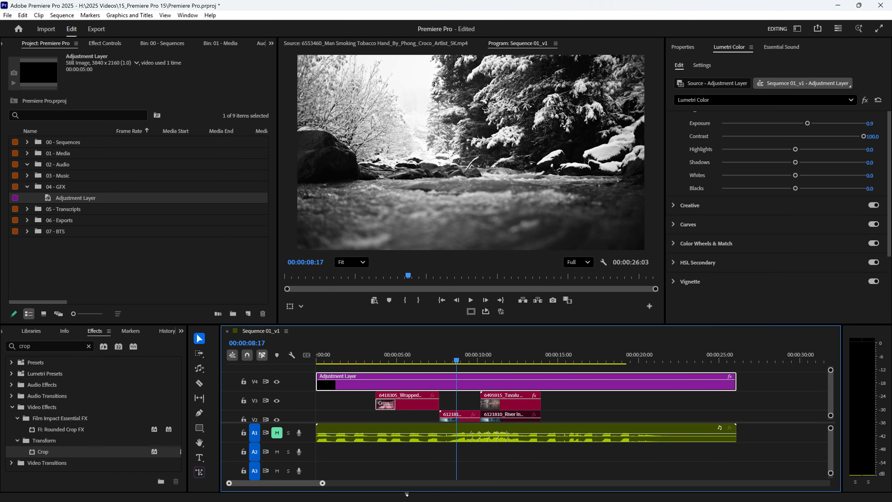
left_click(736, 411)
scroll(488, 389, "down", 2)
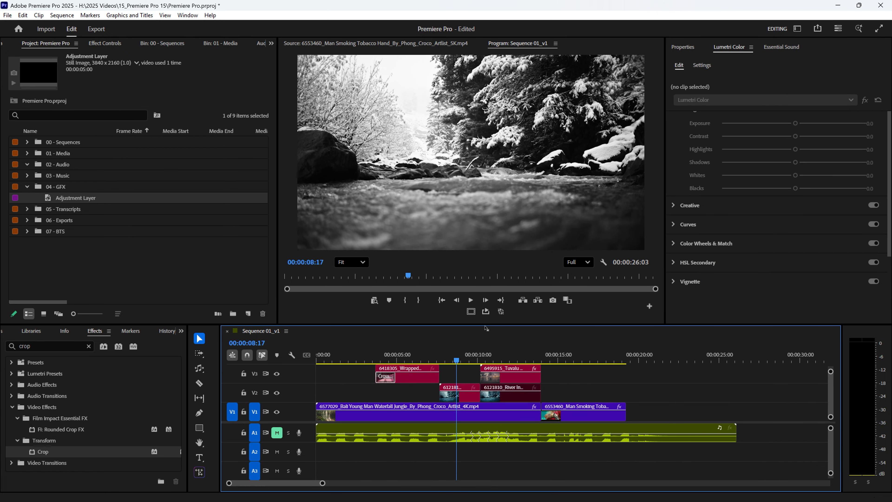
left_click_drag(485, 324, 488, 260)
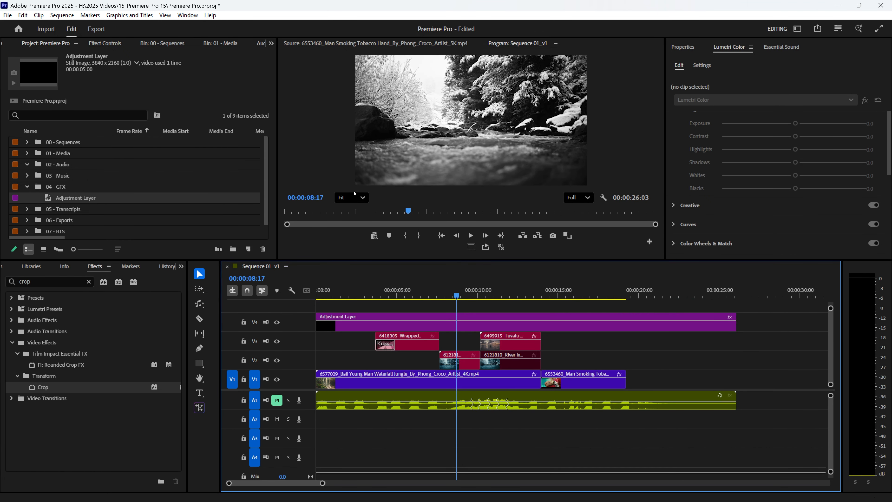
Collapse the 04 - GFX bin and rename the sequence in the 00 - Sequences bin as Sequence 01_v1_HD.
left_click(27, 186)
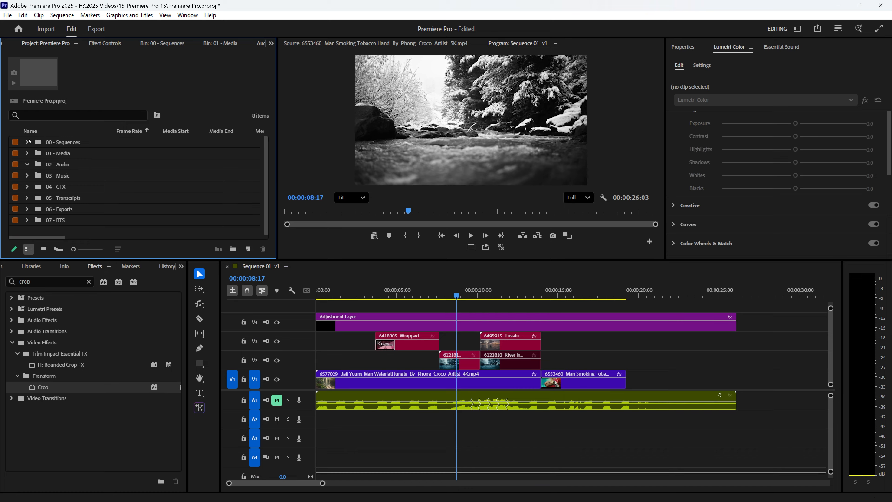
left_click(27, 142)
left_click(66, 154)
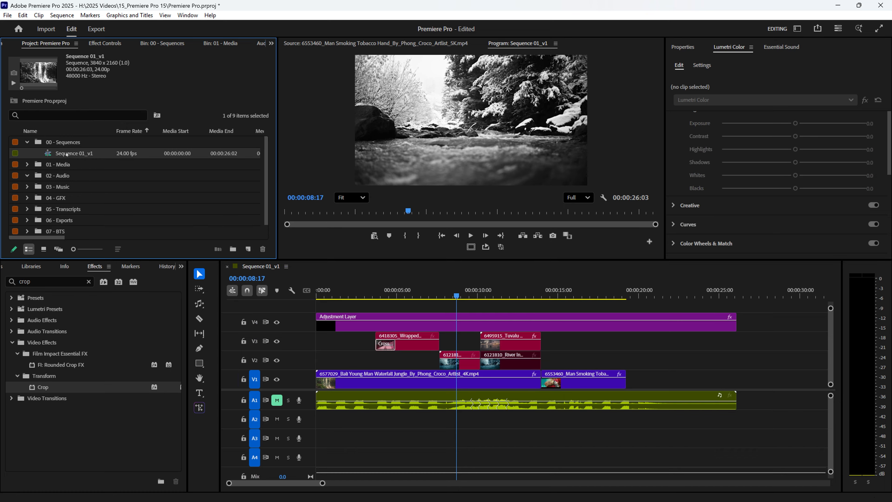
left_click(104, 153)
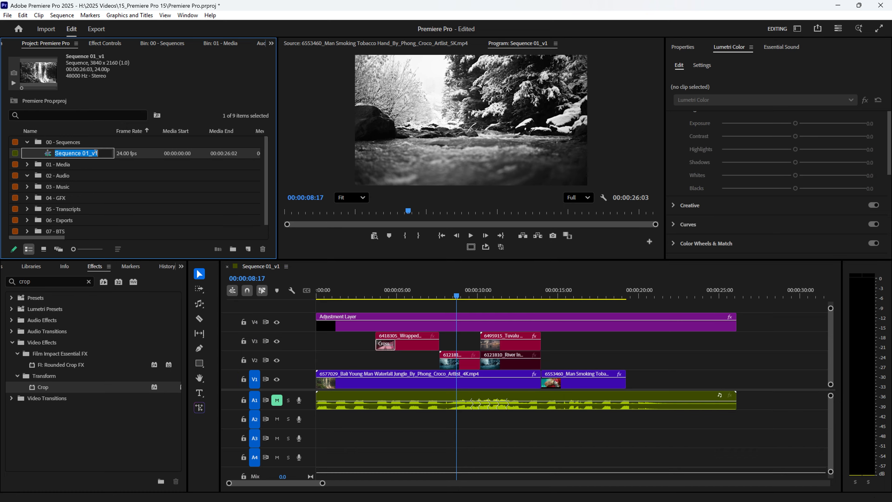
left_click(106, 153)
left_click(103, 172)
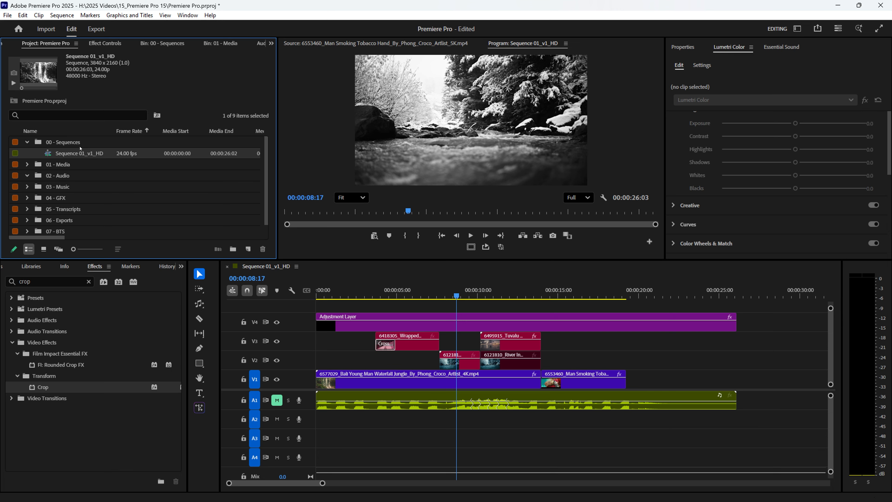
Paste a copy of the HD sequence into the 00 - Sequences bin and name it Sequence 01_v1_VHD.
left_click(69, 142)
key("ctrl+v")
left_click(110, 164)
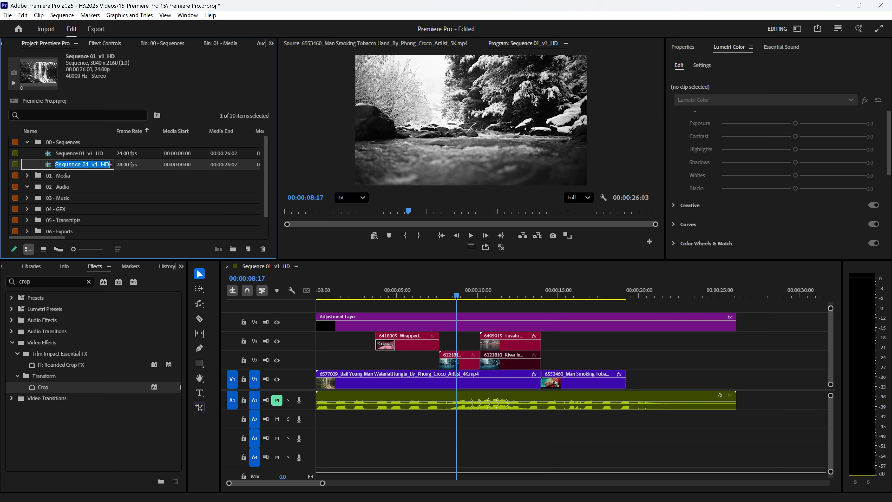
key("Right")
key("BackSpace")
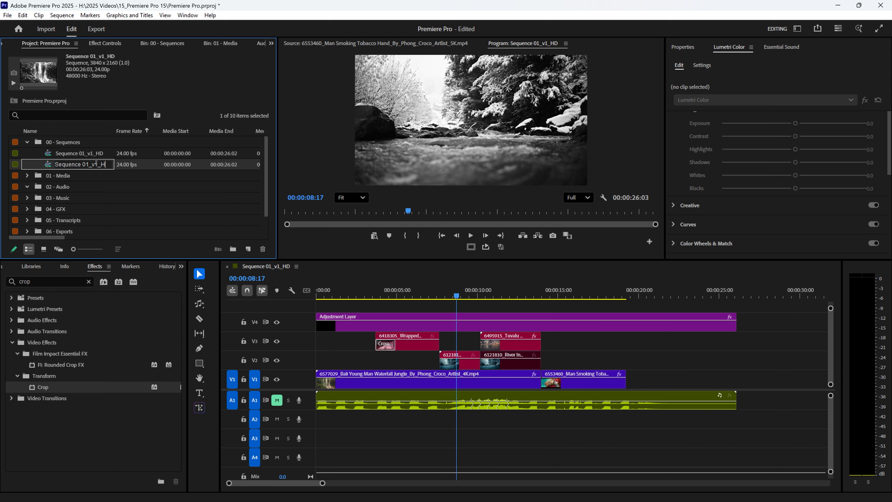
type("VHD")
left_click(108, 184)
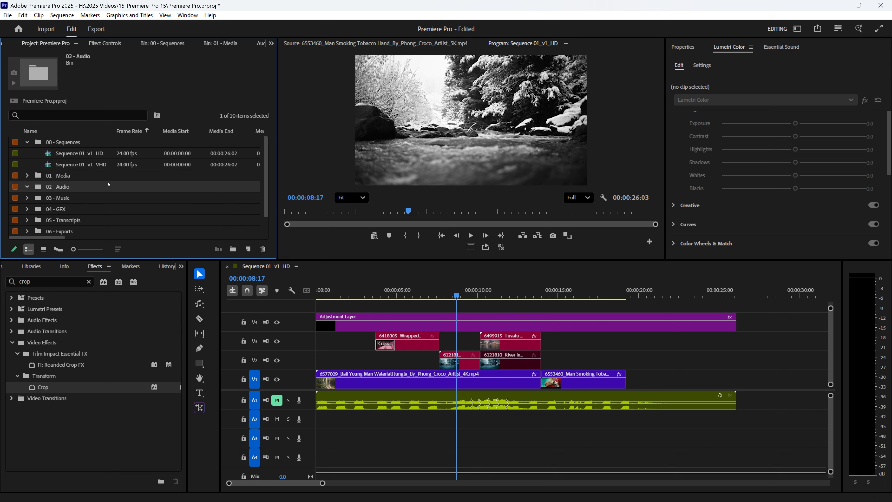
Open Sequence 01_v1_VHD and change its frame size to 1080 horizontal by 1920 vertical.
double_click(48, 165)
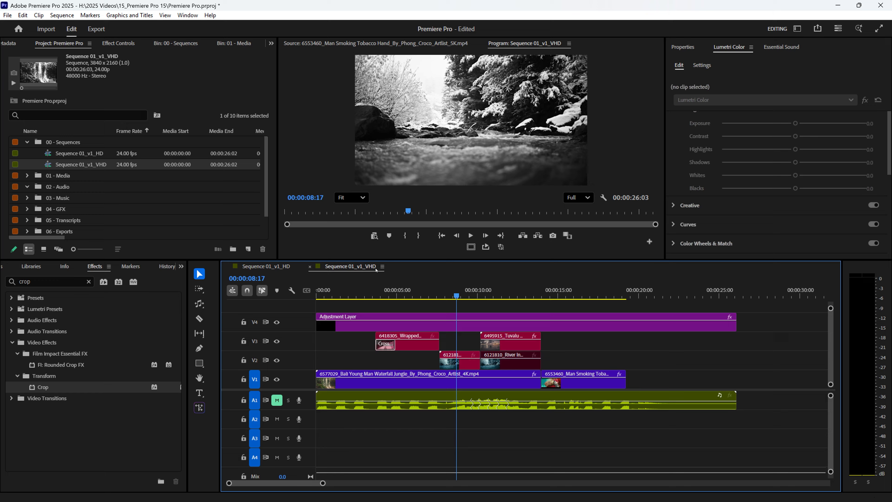
left_click(62, 15)
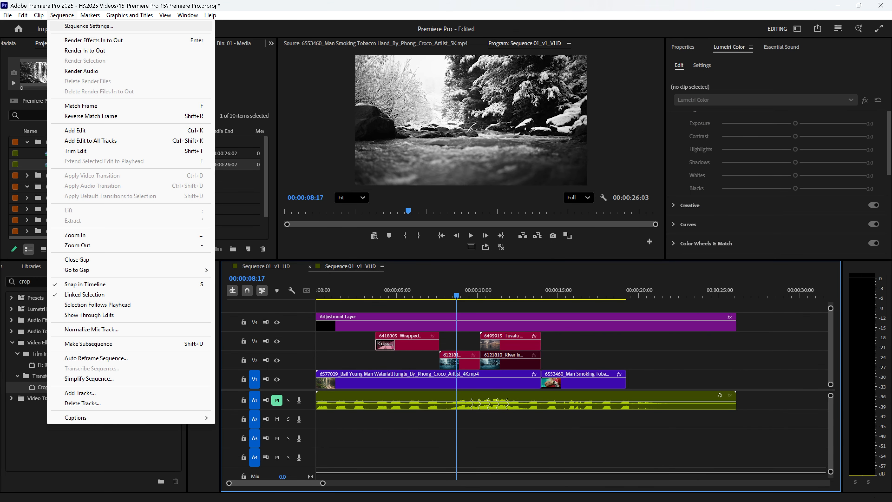
left_click(70, 22)
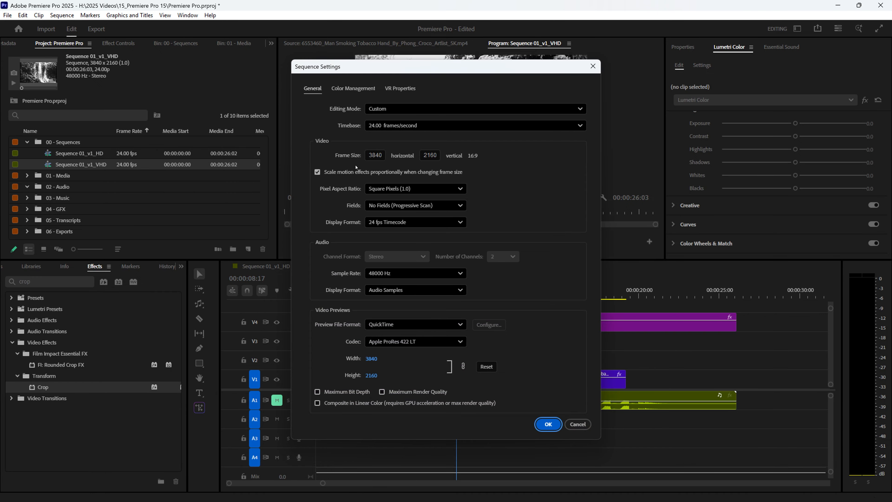
left_click(377, 155)
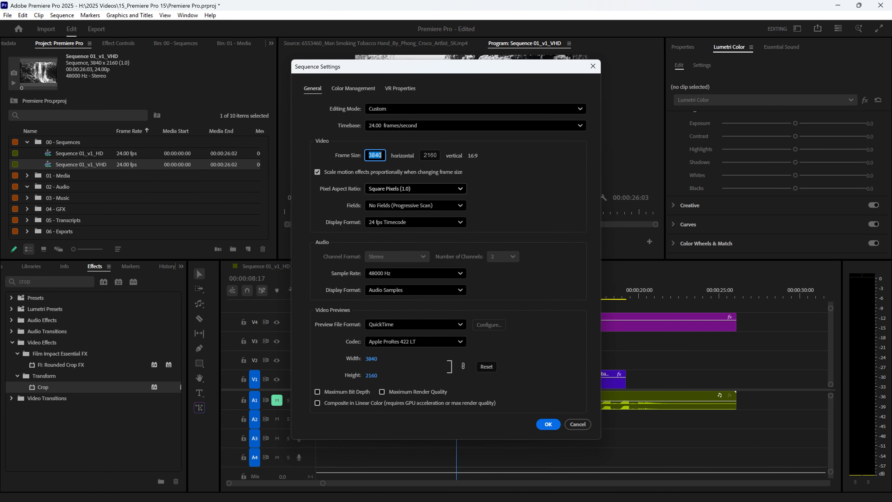
type("1080")
key("Tab")
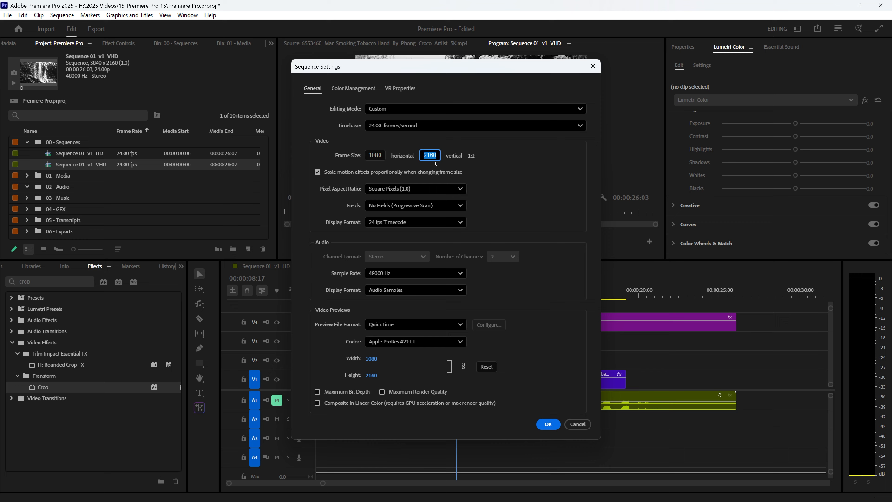
type("199")
key("BackSpace")
type("20")
left_click(548, 424)
left_click(498, 295)
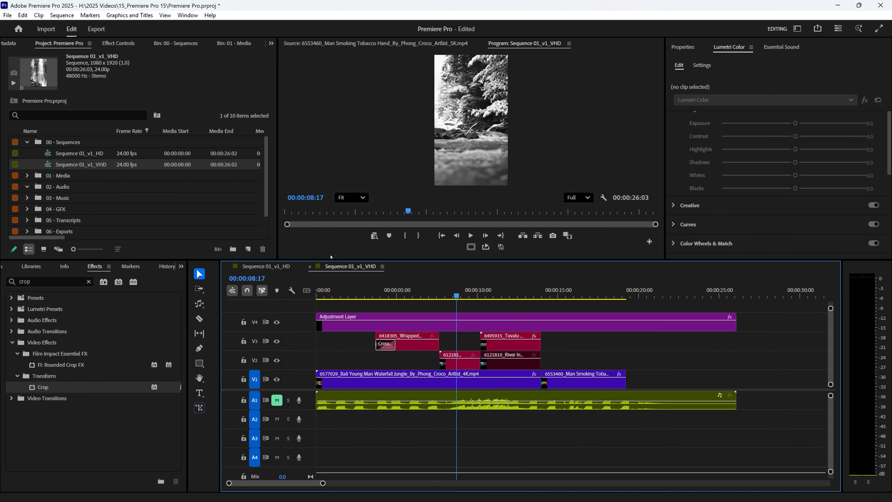
Enlarge the program preview and play the vertical sequence to check how the clips are framed.
left_click_drag(350, 261, 350, 362)
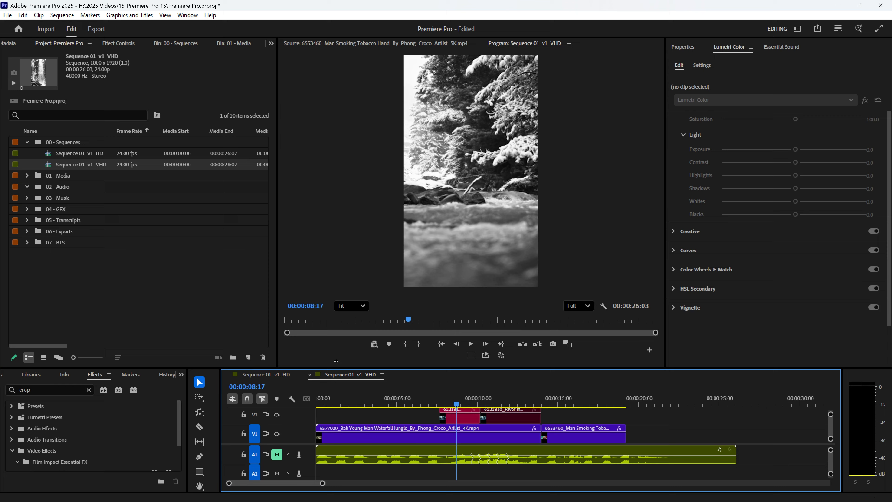
left_click_drag(442, 396, 309, 394)
left_click(438, 353)
key("space")
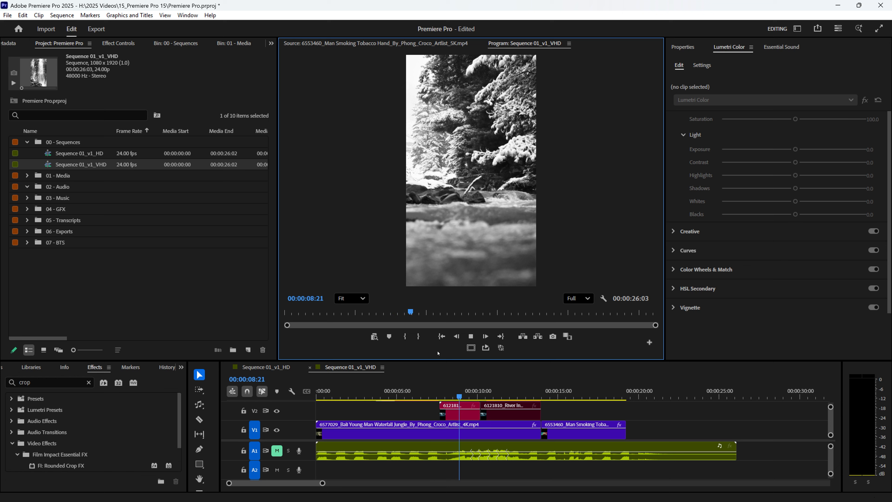
key("space")
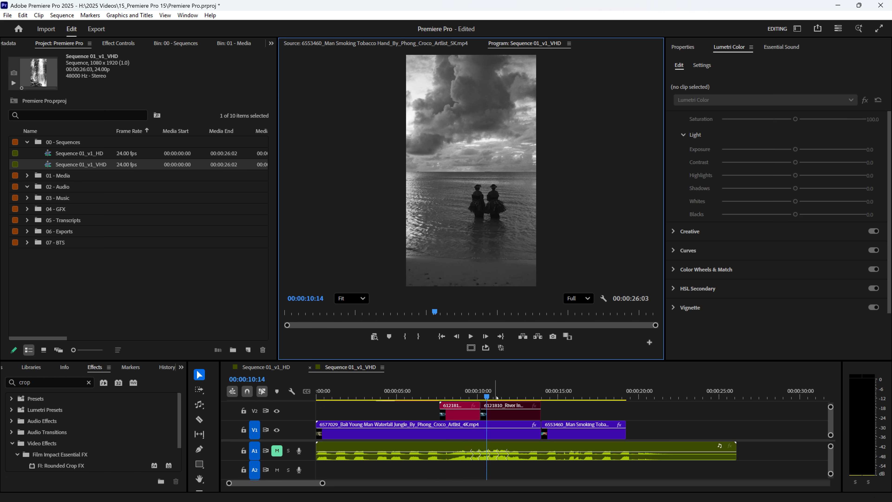
Delete the adjustment layer from V4 in the vertical sequence.
left_click_drag(492, 360, 492, 292)
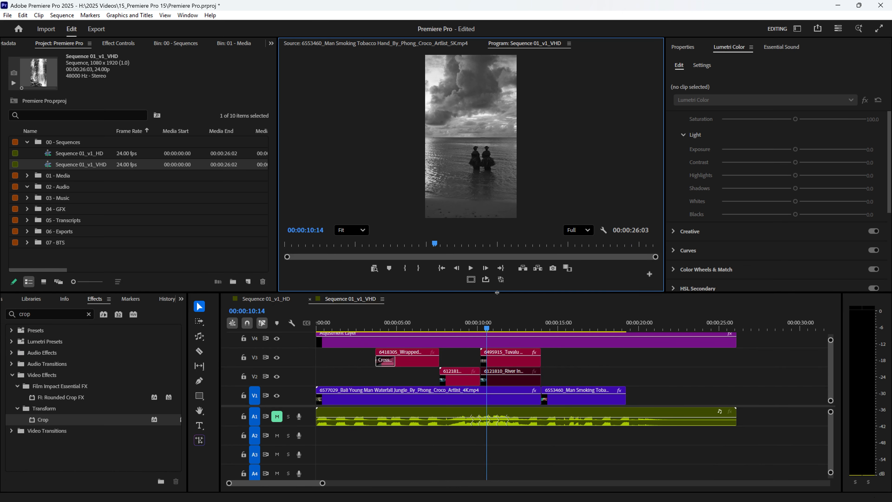
left_click(565, 342)
key("Delete")
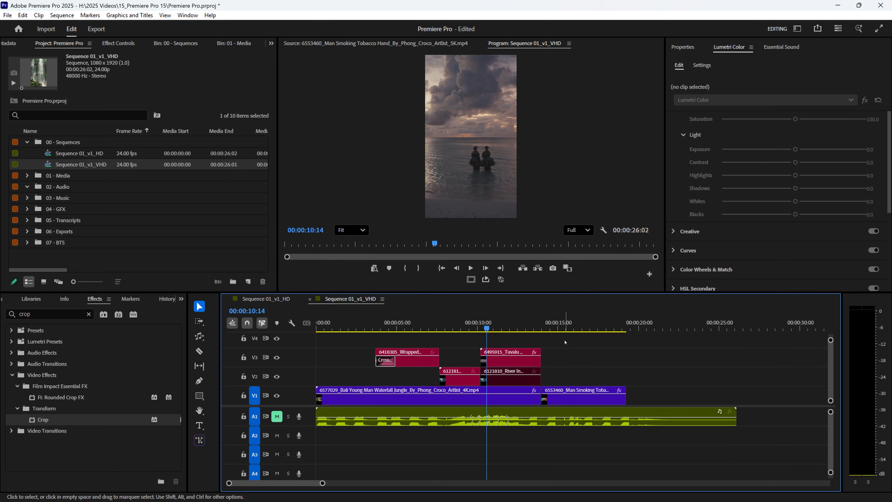
Reposition the Bali waterfall clip on V1 to about 1019.7, 960.0 so the man is framed in the vertical picture.
mouse_move(344, 323)
left_mouse_down()
mouse_move(332, 324)
mouse_move(342, 326)
left_mouse_up()
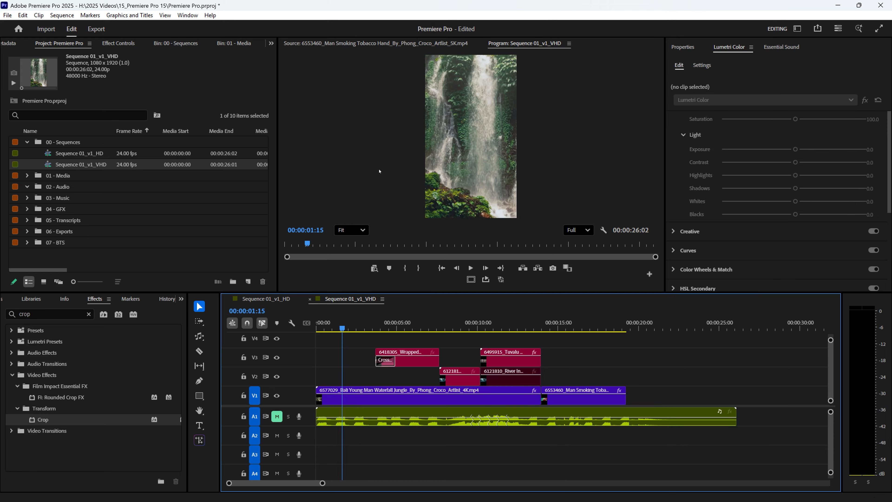
left_click(383, 390)
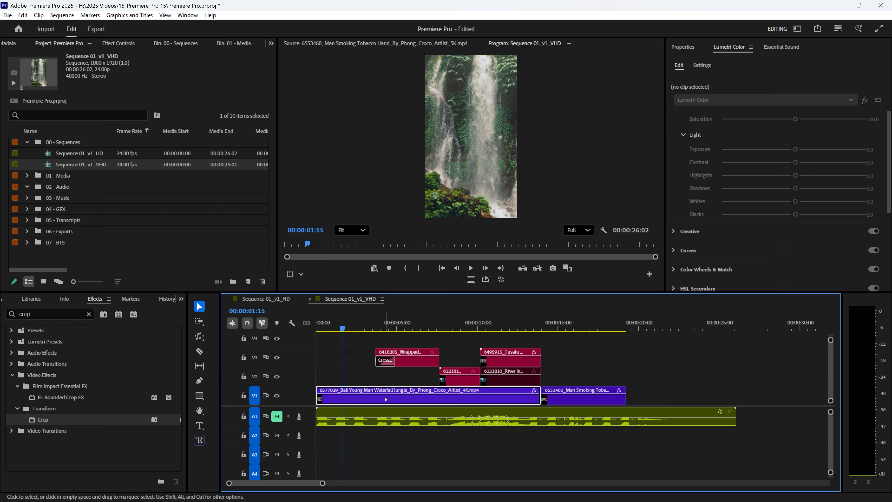
left_click(129, 46)
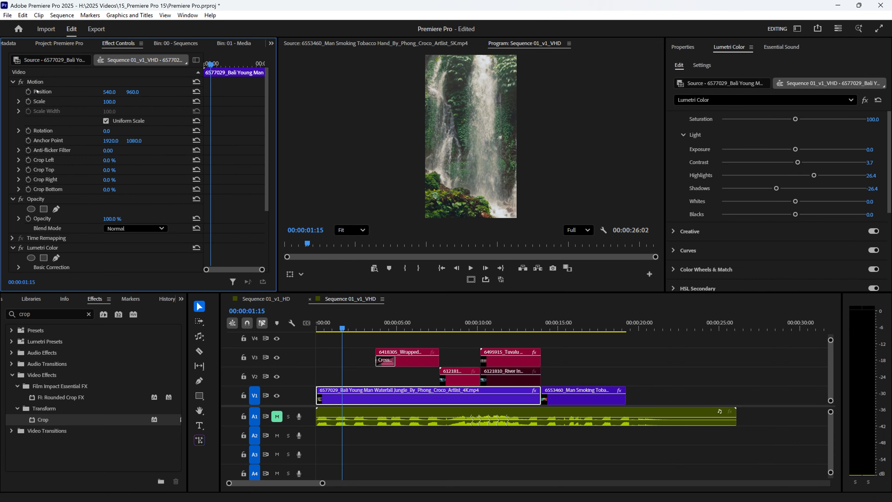
left_click_drag(114, 92, 172, 91)
key("space")
scroll(394, 172, "down", 1)
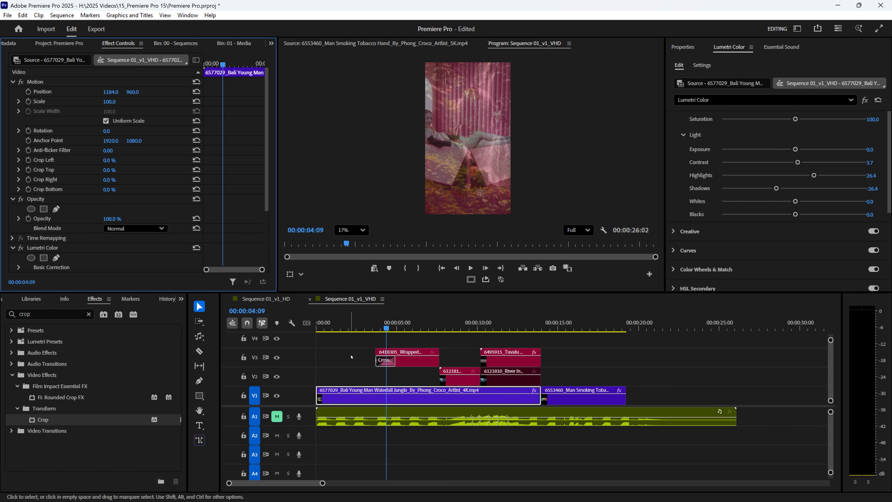
left_click(354, 328)
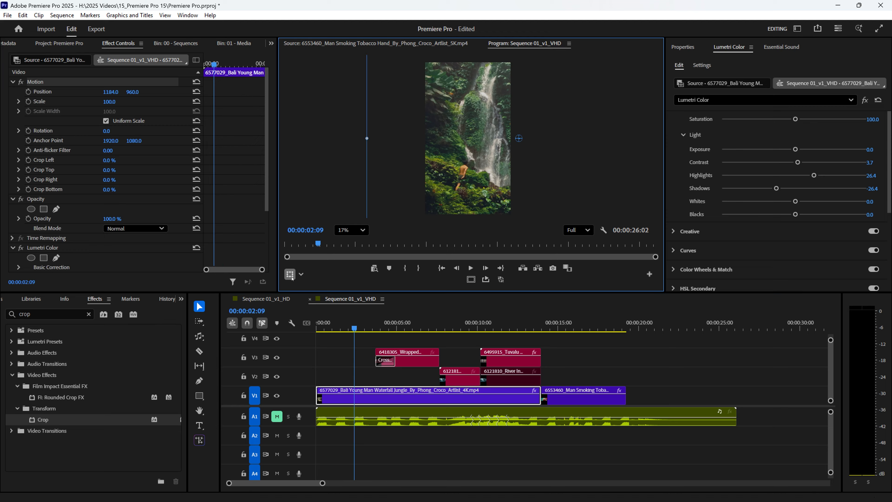
mouse_move(476, 176)
left_mouse_down()
mouse_move(430, 170)
mouse_move(457, 175)
mouse_move(403, 181)
mouse_move(461, 183)
left_mouse_up()
Shift the 6418305 Wrapped Gifts clip on V3 horizontally to position 651.5, 960.0 in the vertical frame.
key("space")
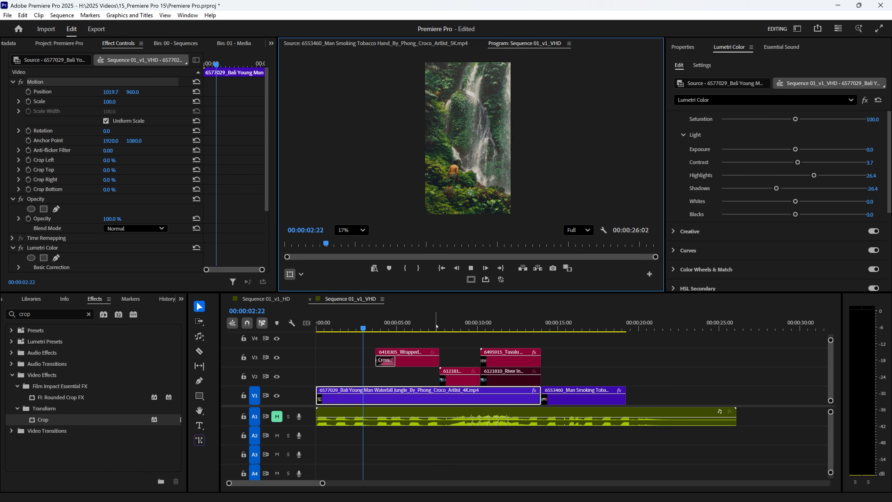
left_click(413, 365)
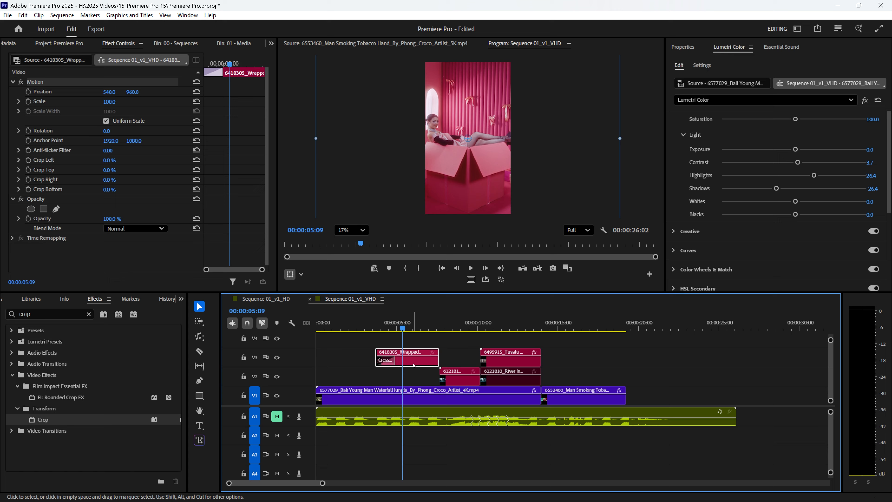
left_click_drag(457, 158, 465, 159)
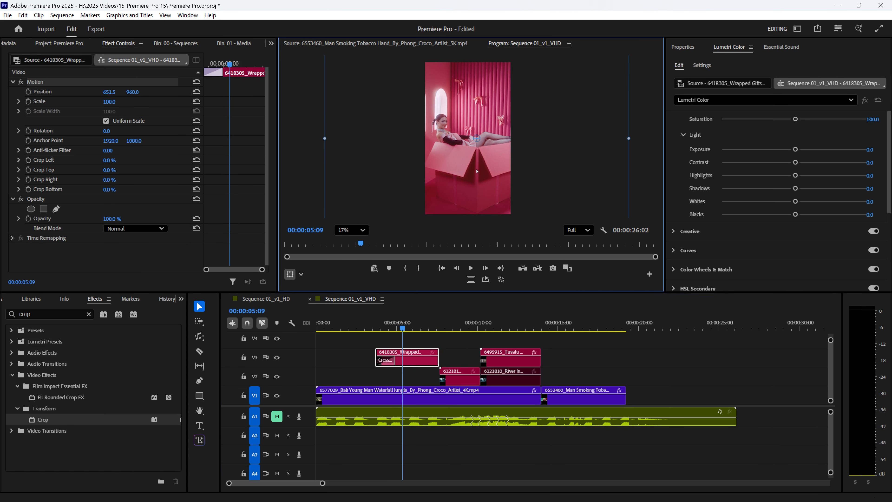
left_click(351, 229)
left_click(351, 261)
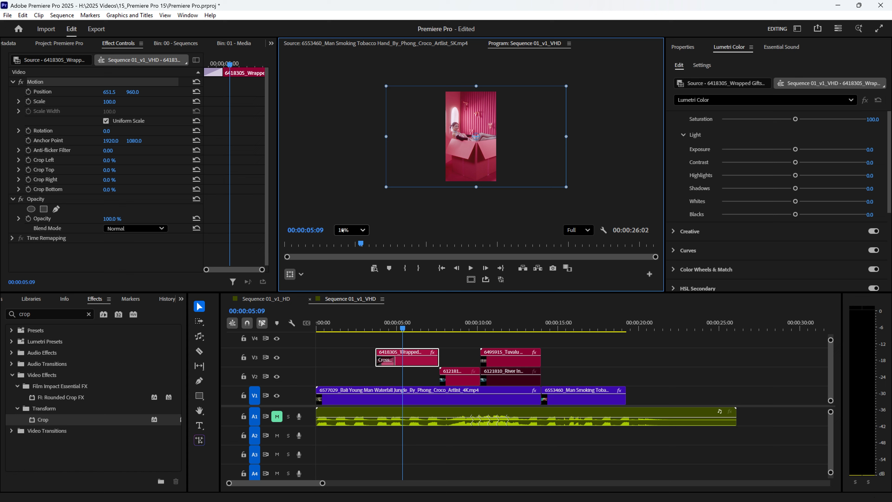
Scale down the 6418305 Wrapped Gifts clip on V3 and the 6121810 River India Winter clip on V2 to tighten their fit to the vertical frame.
left_click_drag(567, 187, 552, 181)
left_click_drag(508, 161, 507, 161)
left_click(452, 325)
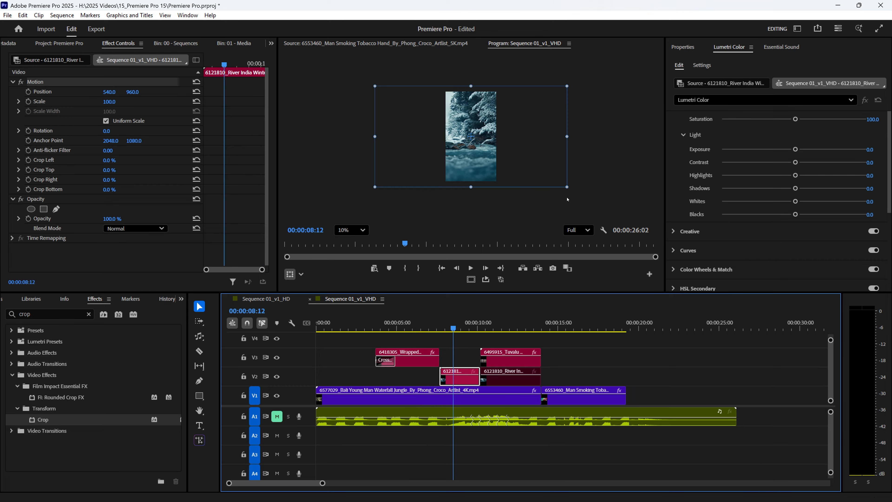
left_click_drag(566, 187, 557, 182)
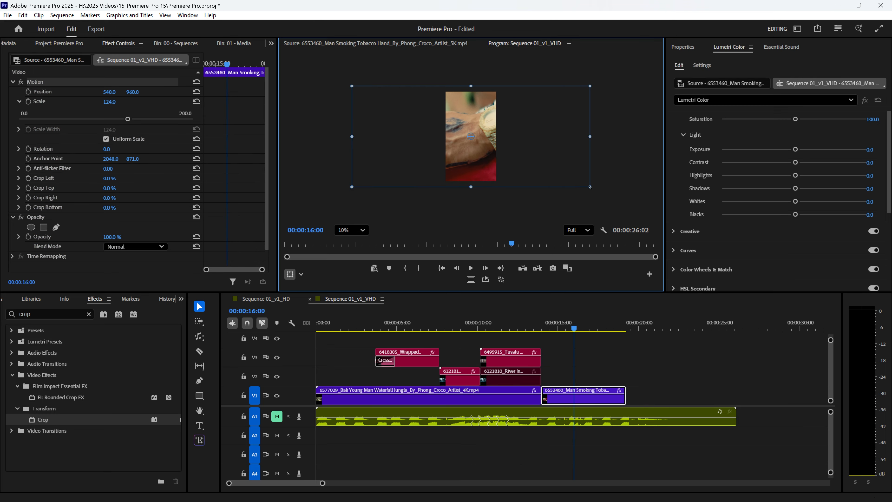
Scale the 6553460 Man Smoking clip on V1 to 114.9 and position it at -14.9, 960.0 to frame the watch.
left_click_drag(590, 187, 581, 184)
left_click_drag(564, 169, 538, 168)
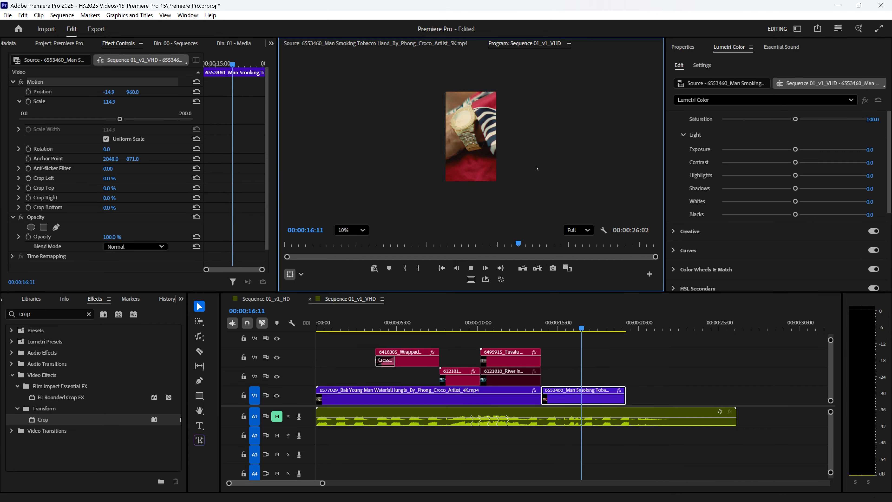
Set the program preview zoom to Fit and play the vertical sequence from near its start to check the new framing.
left_click(336, 369)
left_click(358, 230)
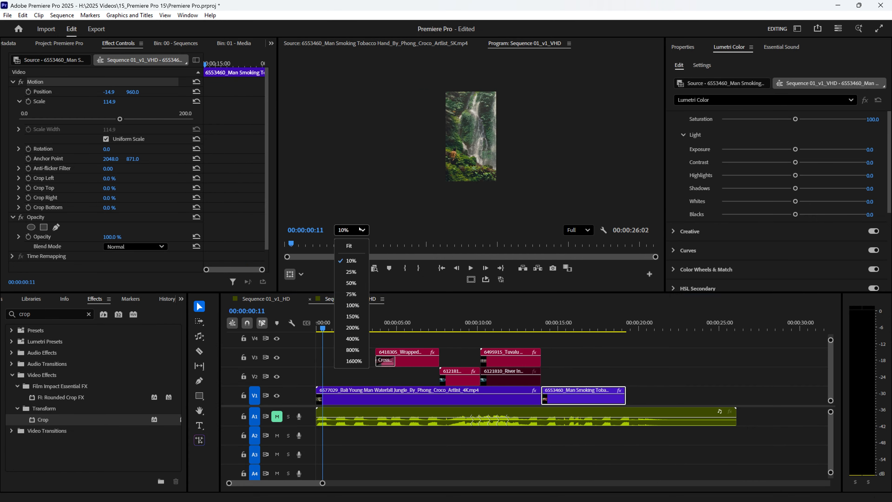
left_click(357, 247)
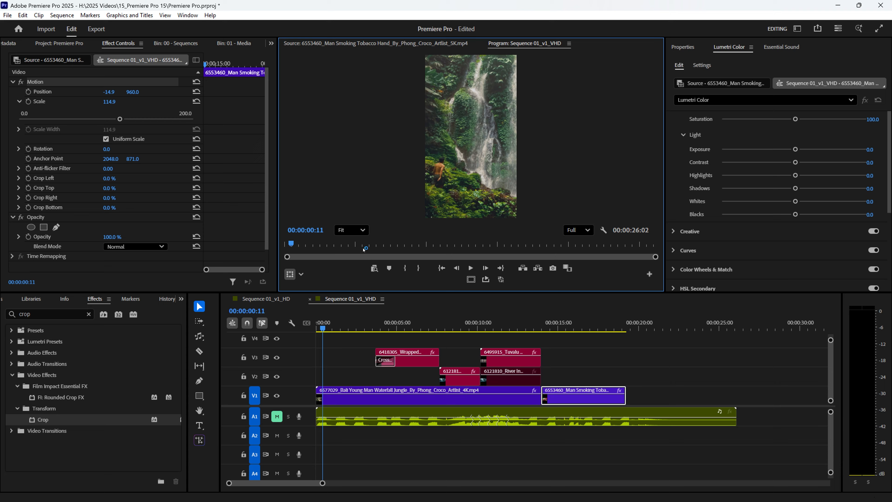
key("space")
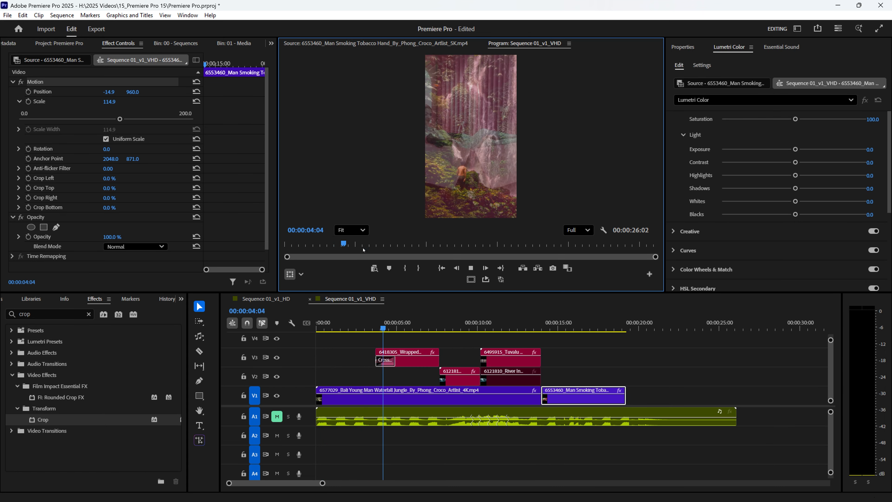
key("space")
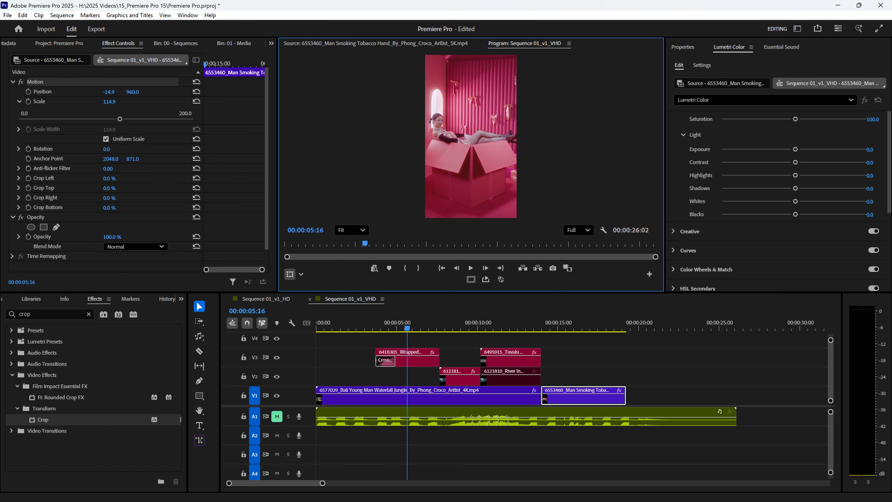
Switch to File Explorer and open the 00_Social Overlays_tiktok_Instagram reels_Youtube Shorts folder inside Filmitio's Cinematic_Overlay_Pack under Dropbox Products.
key("alt+Tab")
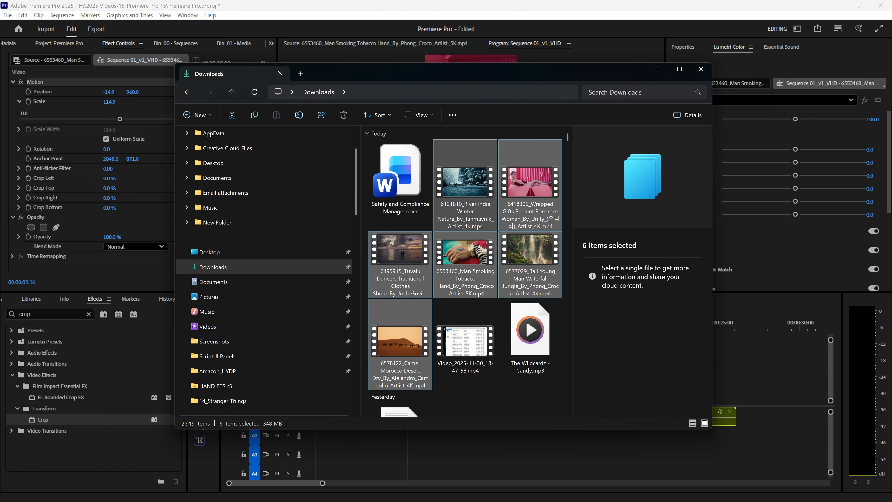
scroll(281, 234, "down", 10)
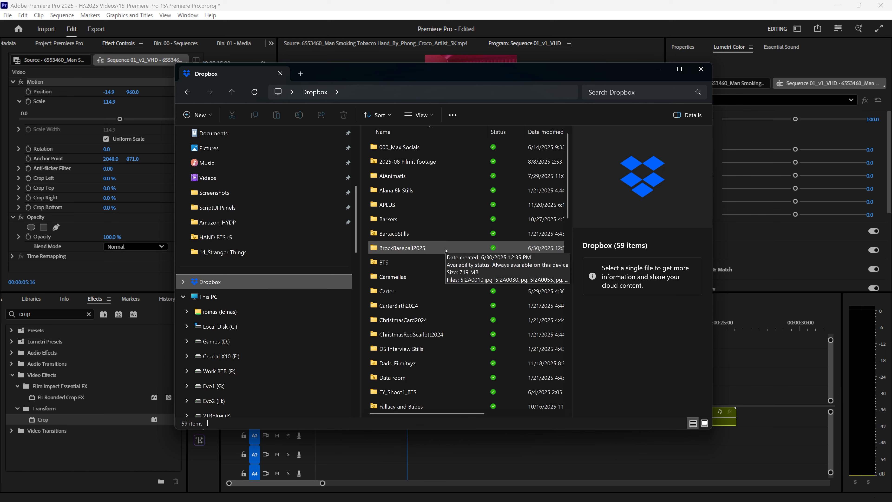
scroll(446, 251, "down", 5)
double_click(415, 172)
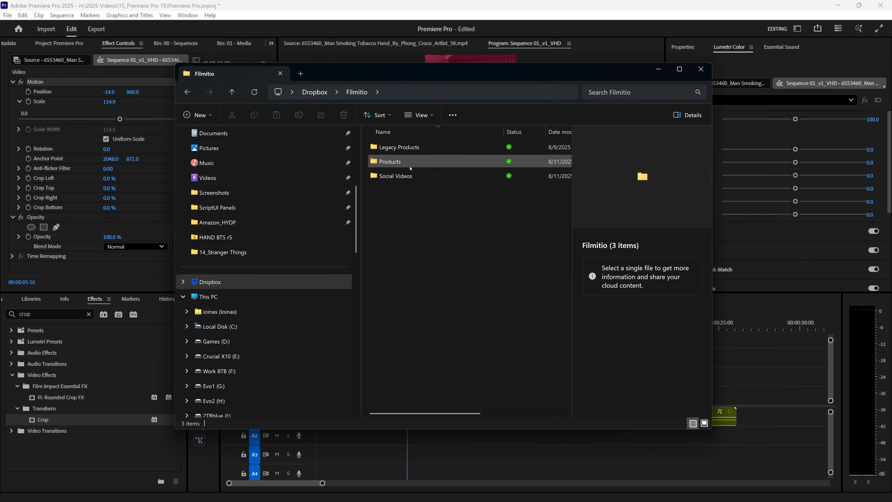
double_click(410, 164)
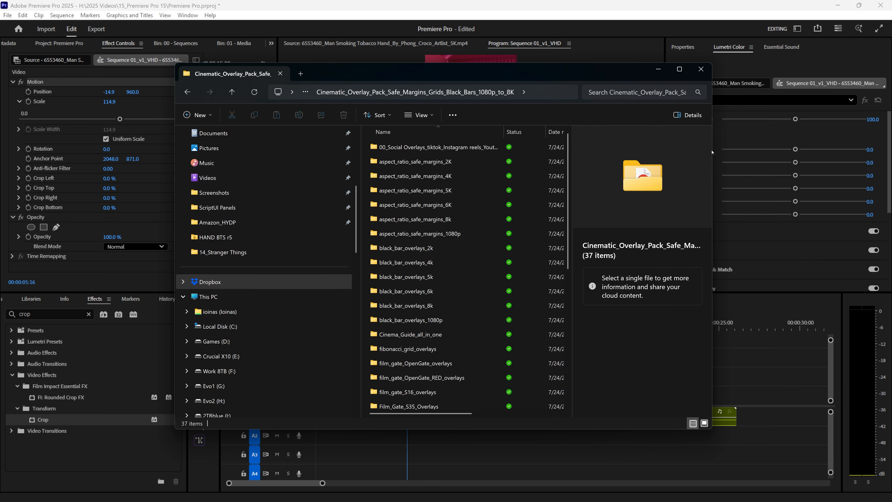
left_click_drag(714, 153, 836, 227)
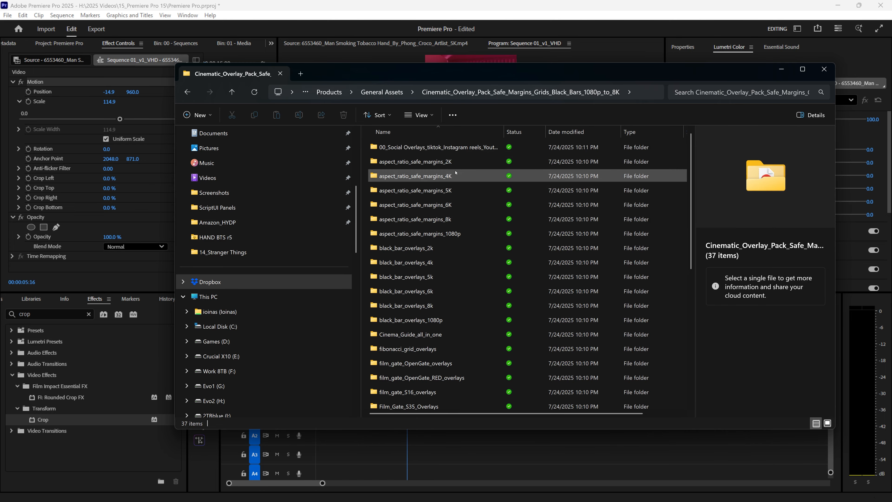
scroll(457, 183, "down", 4)
scroll(456, 316, "up", 4)
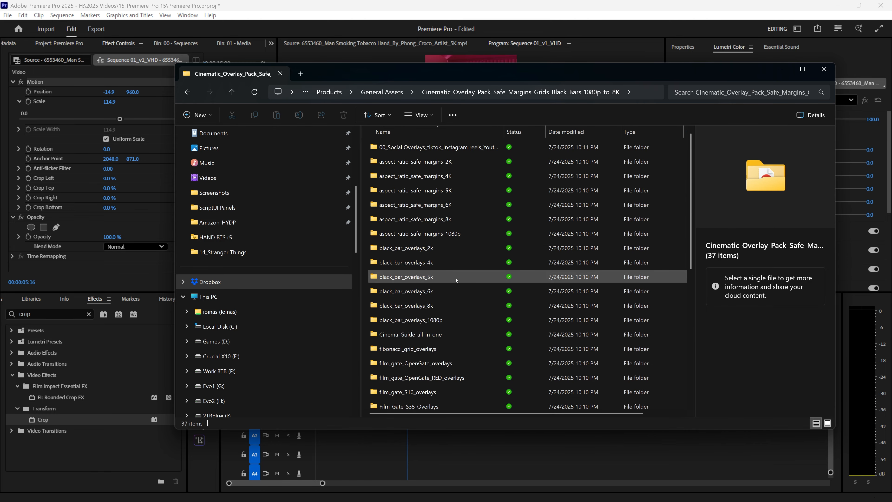
double_click(429, 146)
Place Instagram Reels.png on V4 across the whole vertical sequence in Premiere Pro and fit the overlay to the frame.
left_click_drag(506, 70, 467, 94)
left_click_drag(518, 81, 578, 342)
left_click_drag(427, 421, 421, 330)
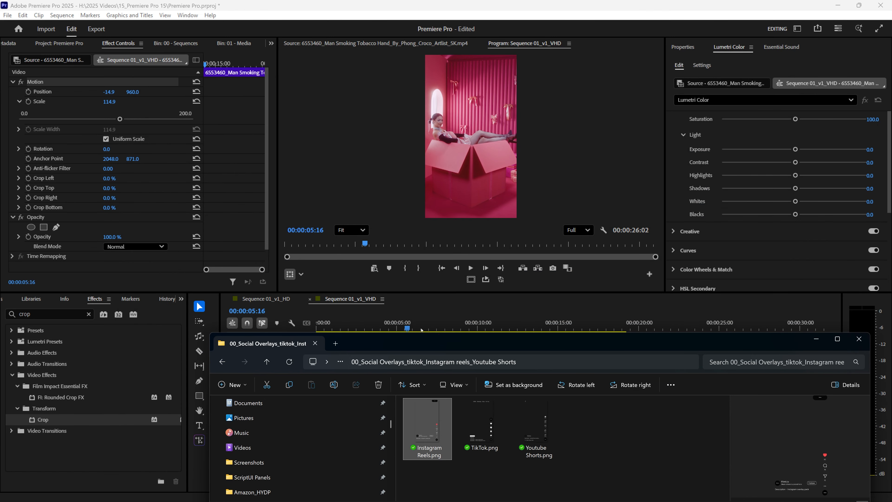
left_click_drag(615, 335, 435, 415)
left_click_drag(477, 347, 350, 121)
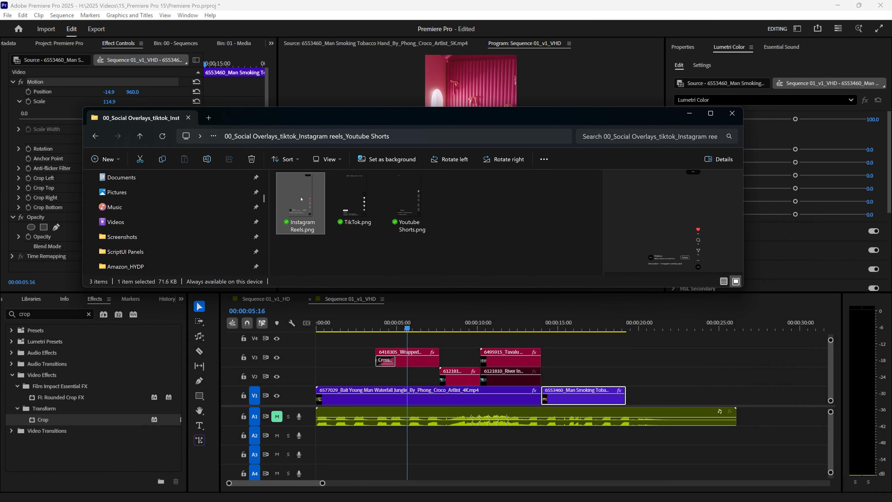
left_click_drag(300, 198, 320, 338)
right_click(451, 339)
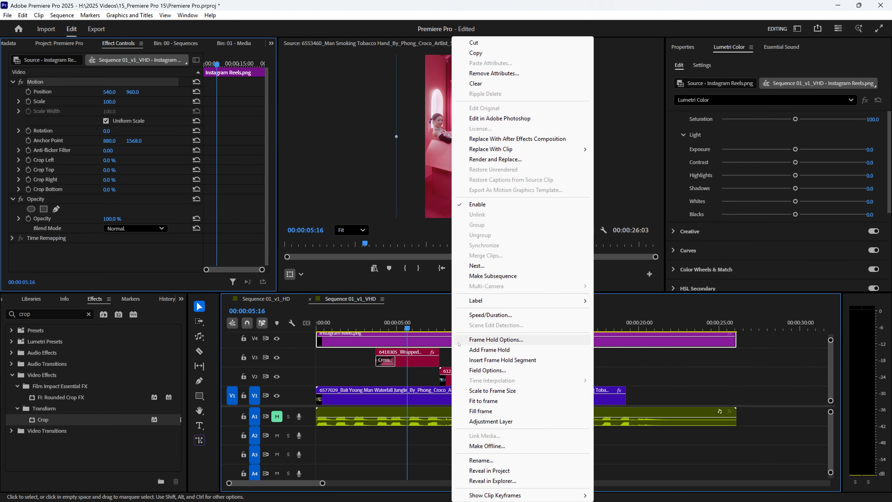
left_click(491, 401)
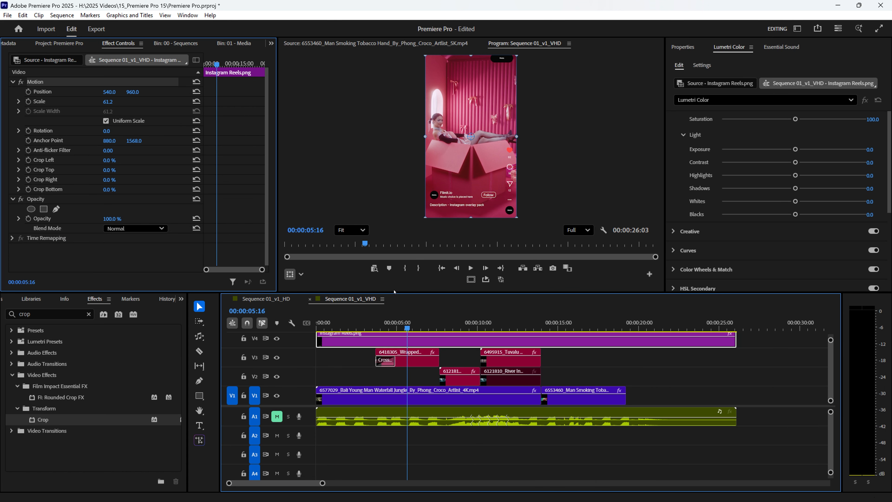
Enlarge the program preview and play the vertical sequence to check the subjects against the Instagram Reels overlay.
left_click_drag(393, 296, 371, 392)
key("Home")
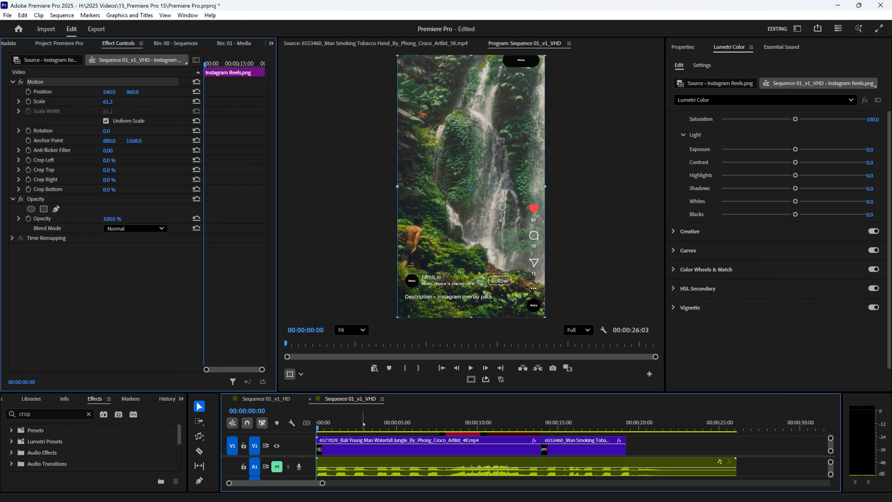
key("space")
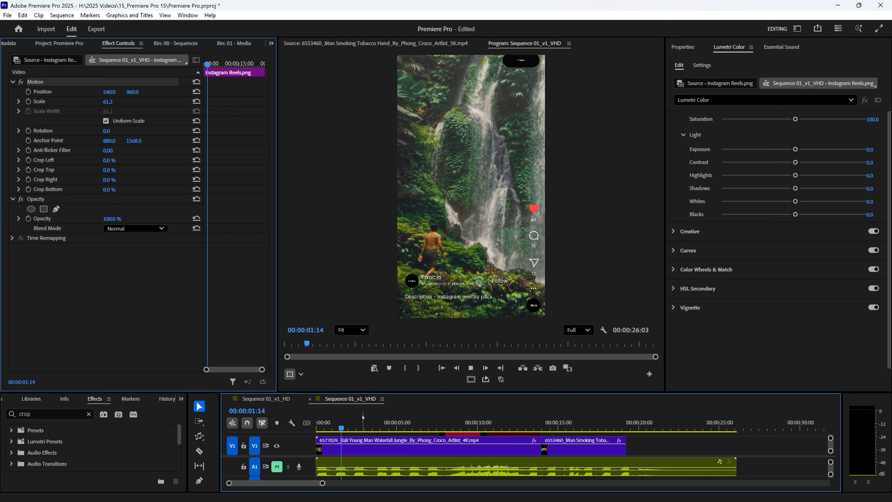
key("space")
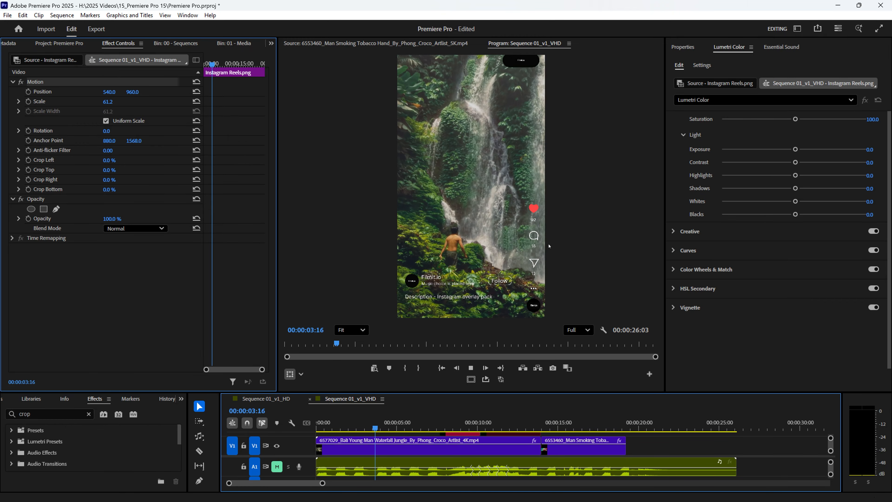
left_click(430, 424)
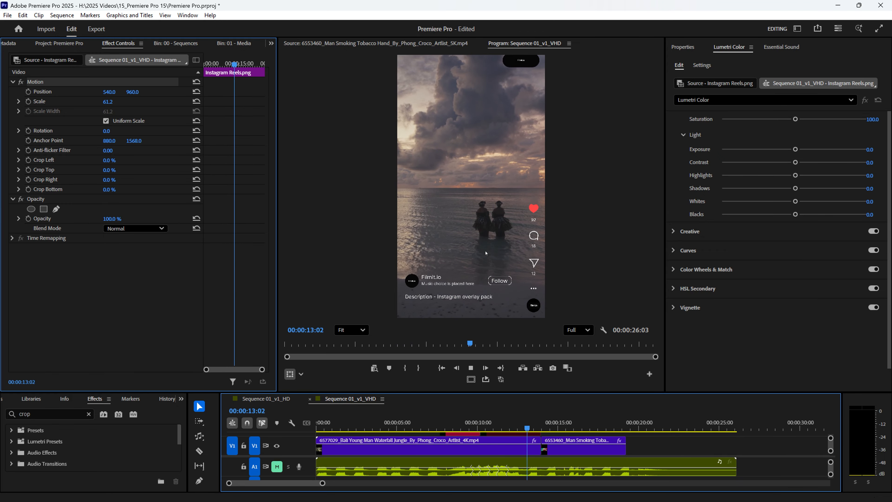
key("space")
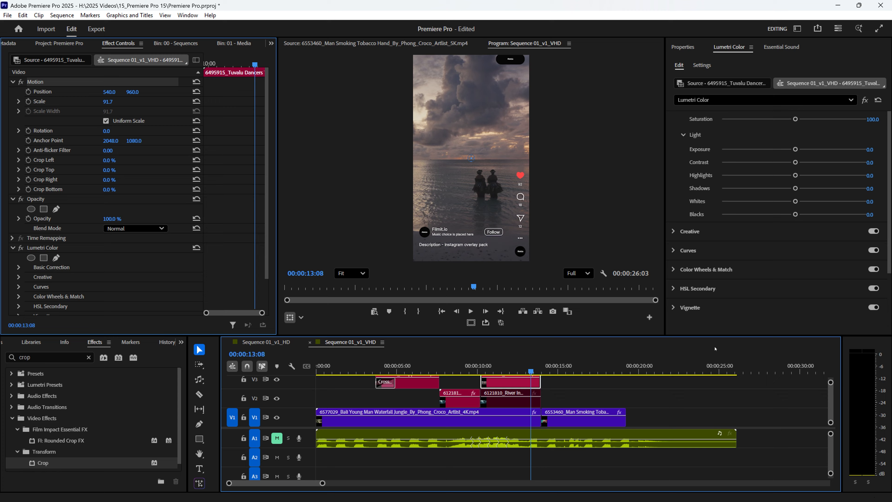
Reposition the 6495915 Tuvalu Dancers clip on V3 to 562.6, 960.0 so the dancers stay clear of the overlay's icons.
left_click_drag(712, 334, 706, 287)
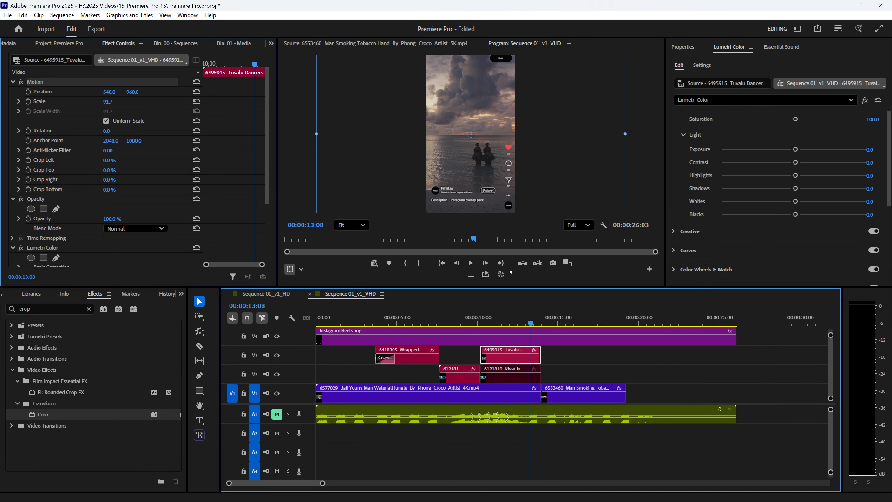
left_click_drag(571, 175, 594, 171)
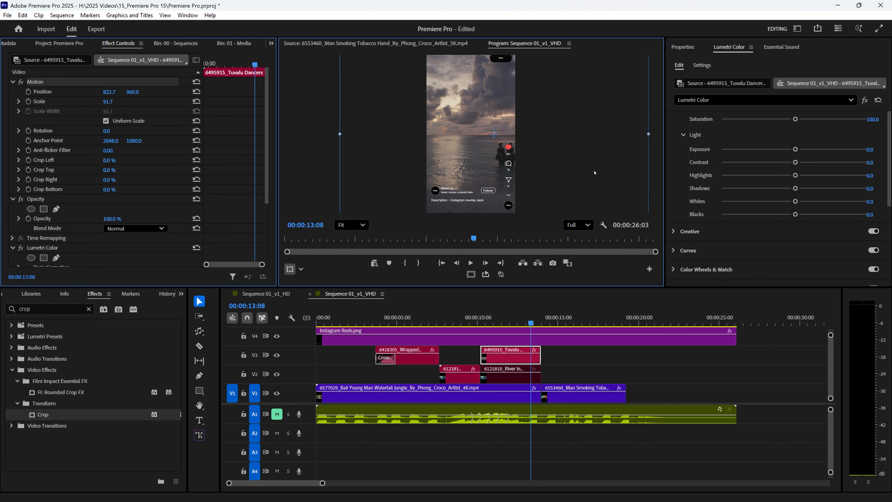
key("space")
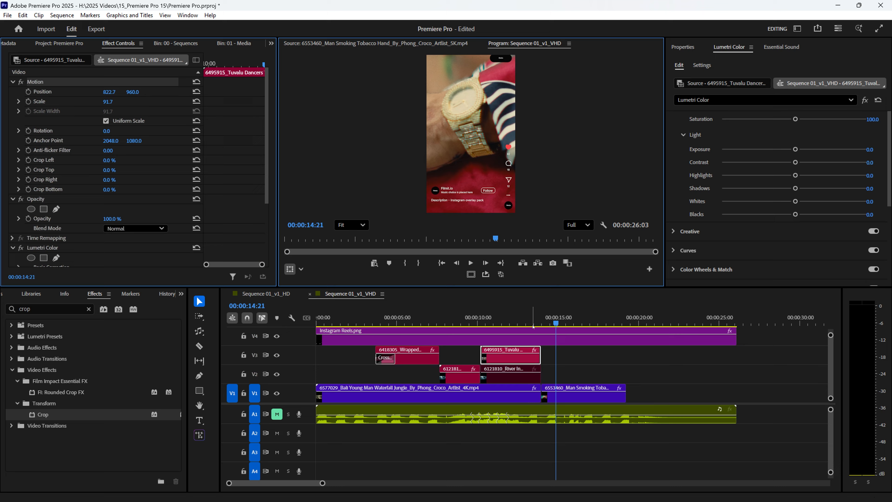
left_click(522, 321)
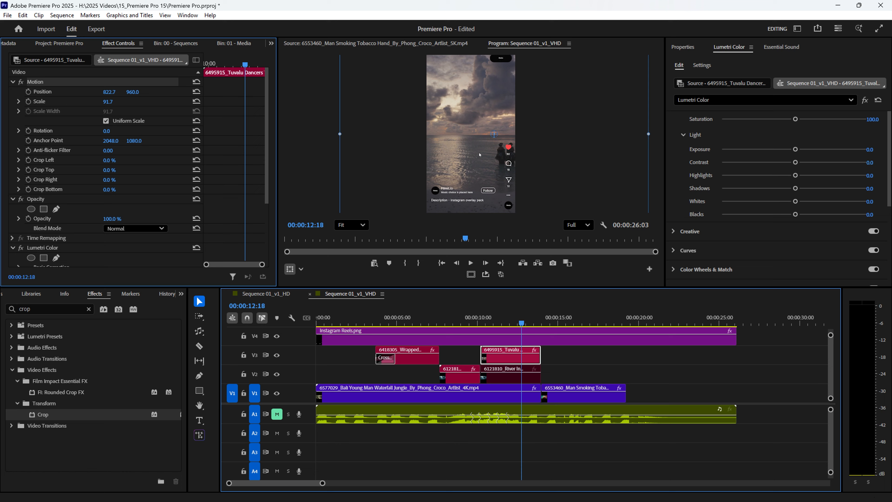
left_click_drag(575, 150, 563, 146)
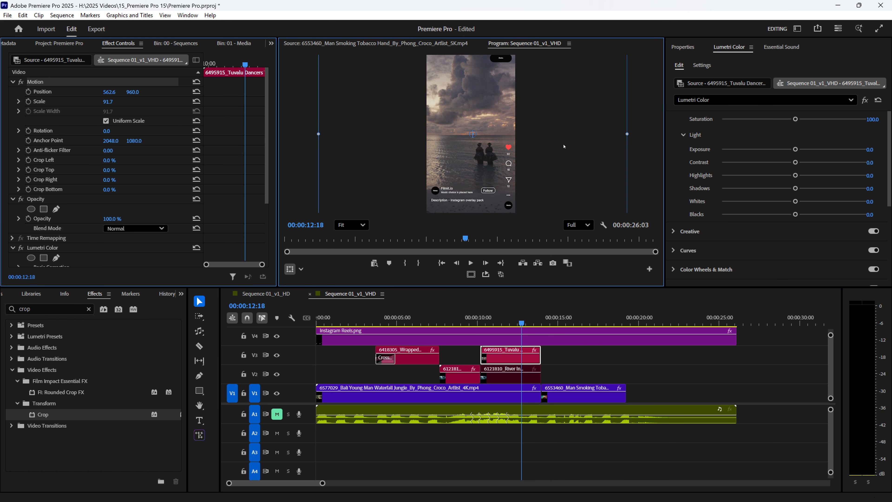
key("space")
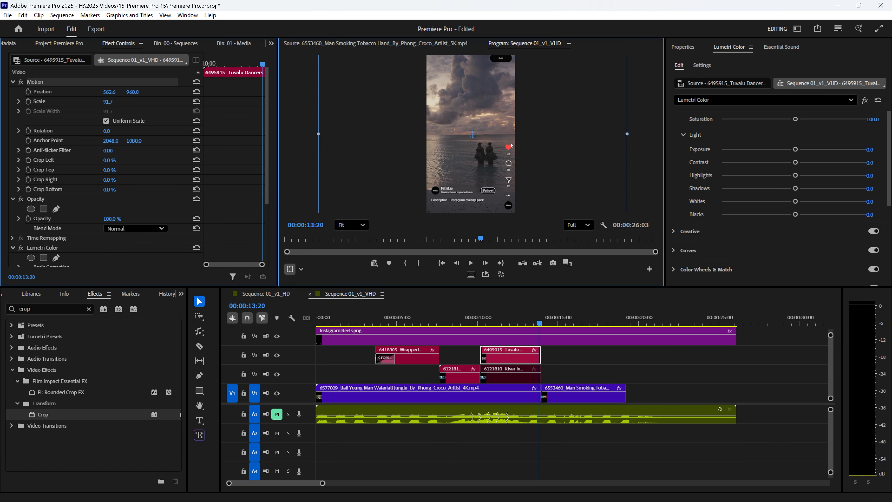
Toggle the V4 Instagram Reels overlay on and off to compare the picture, and leave the V4 track hidden.
left_click(344, 336)
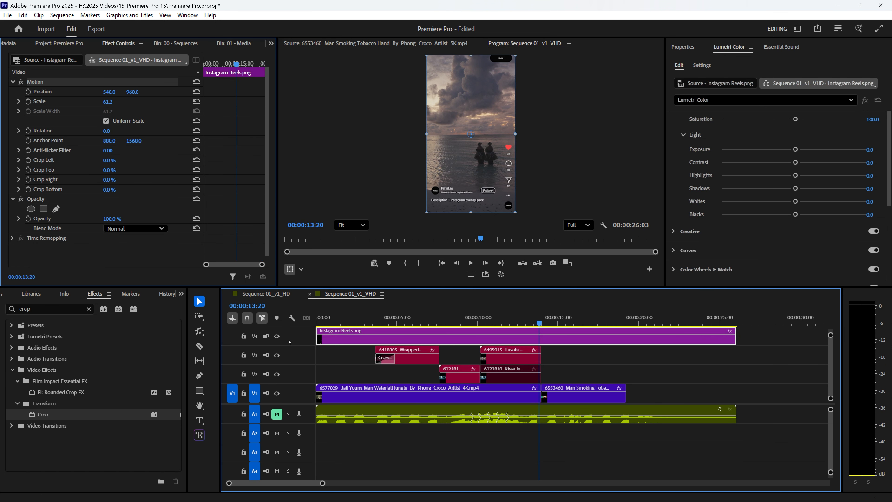
left_click(276, 338)
left_click(276, 338)
left_click(276, 338)
left_click(277, 337)
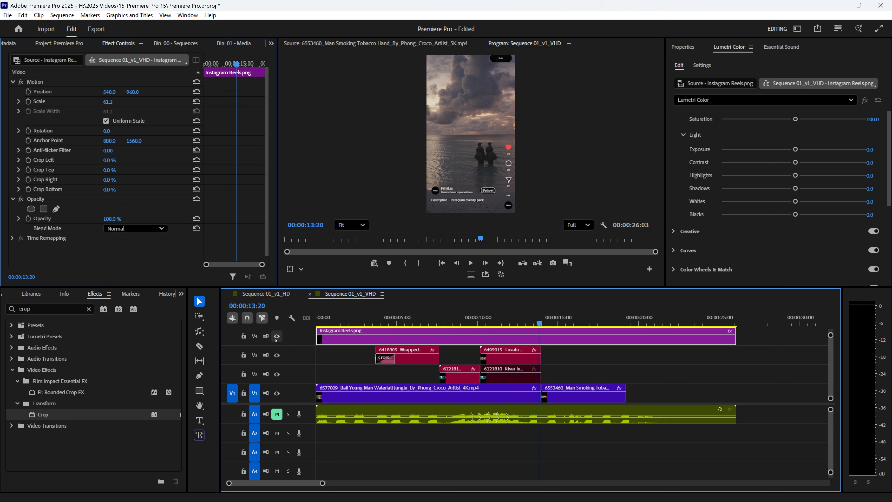
left_click(277, 337)
left_click(276, 338)
left_click(277, 338)
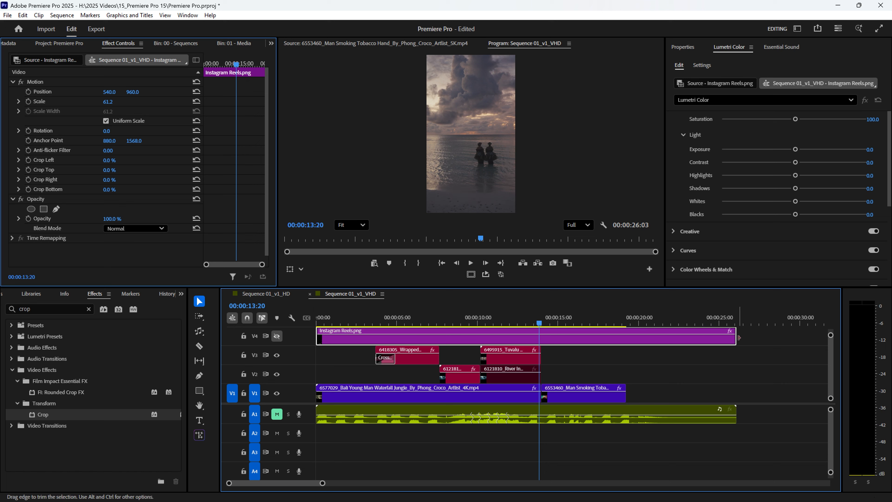
left_click_drag(738, 337, 738, 338)
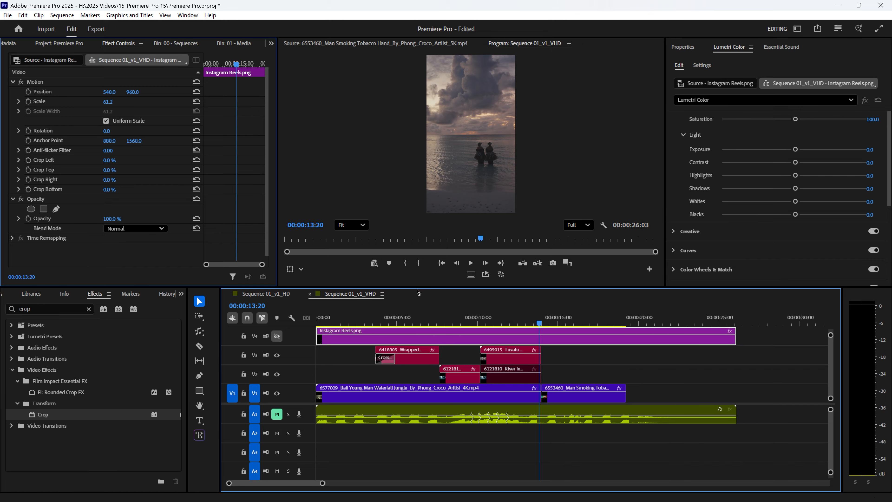
Compare Sequence 01_v1_HD with Sequence 01_v1_VHD in an enlarged program preview.
left_click(266, 293)
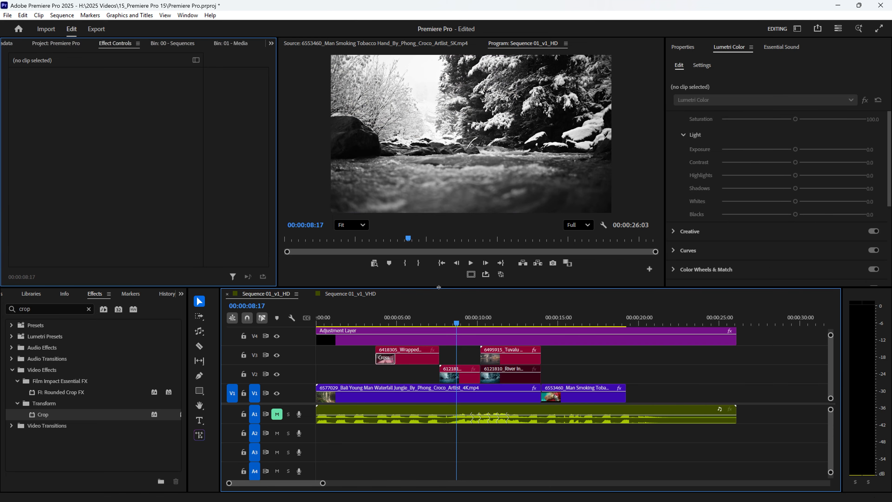
left_click_drag(439, 287, 432, 343)
left_click(338, 351)
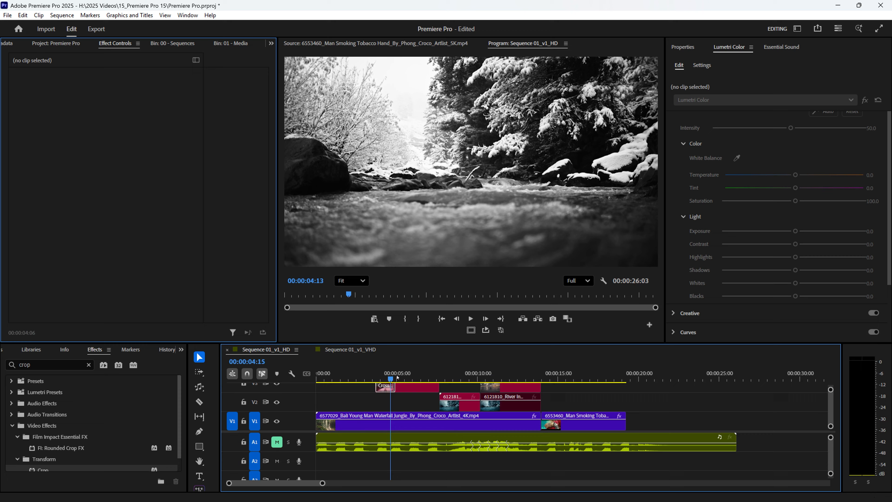
left_click(264, 350)
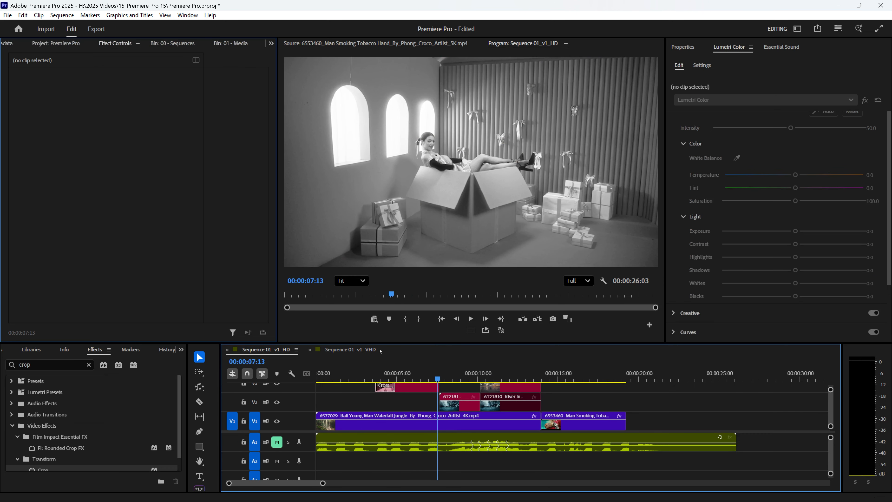
Open the export settings for Sequence 01_v1_HD in H.264 format and match its basic video settings to the source.
left_click(395, 371)
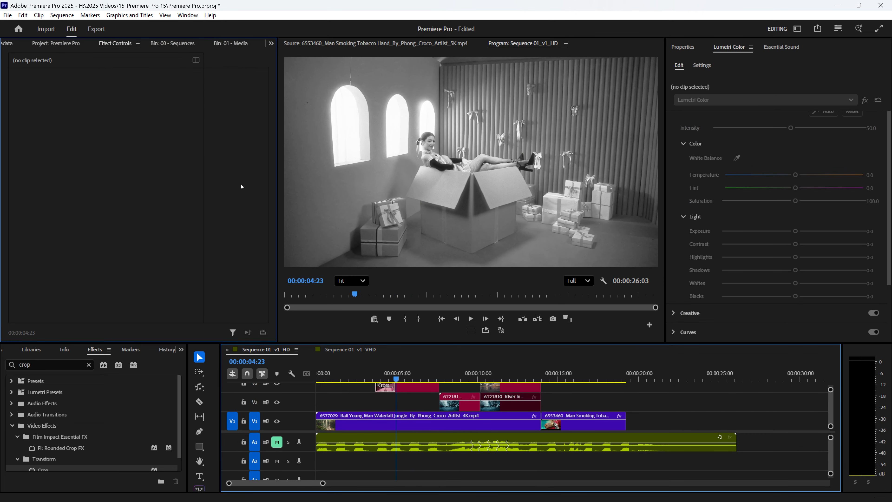
left_click(96, 29)
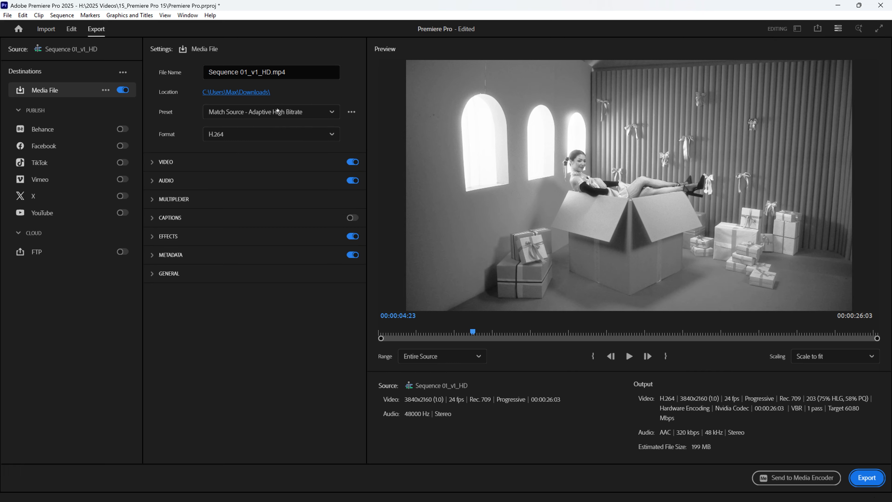
left_click(223, 137)
scroll(228, 158, "up", 1)
left_click(235, 140)
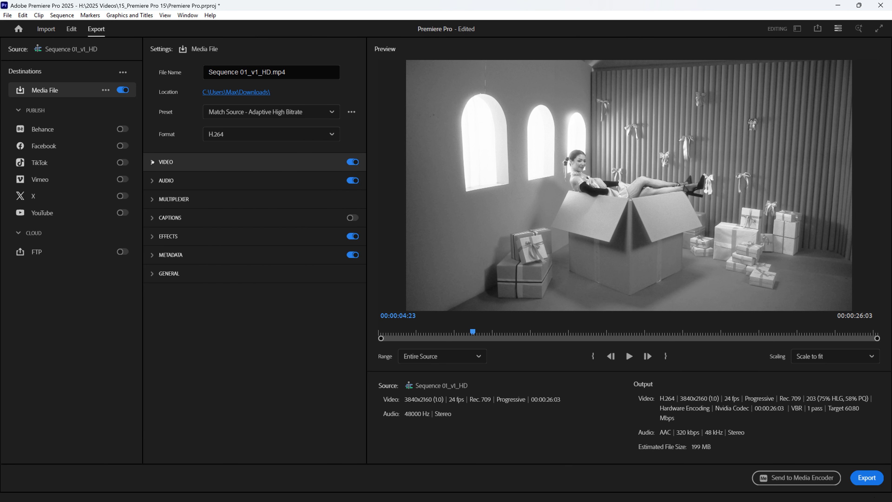
left_click(194, 162)
left_click(321, 201)
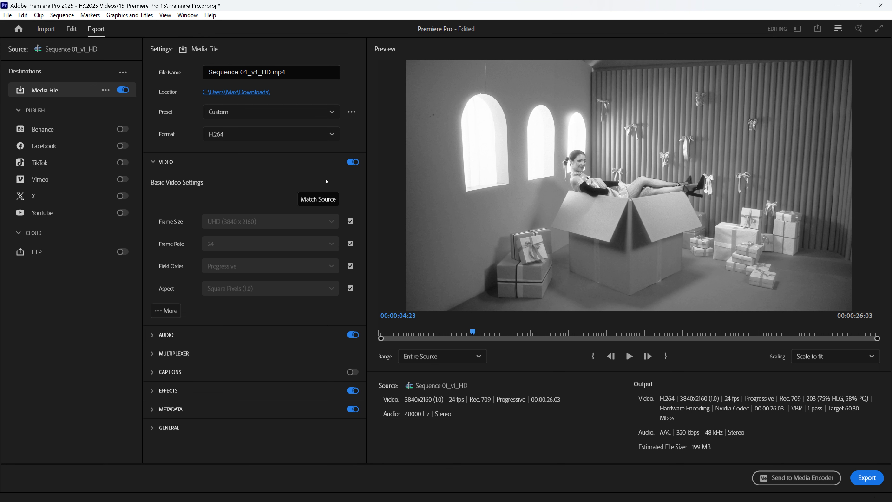
Expand the additional video settings and set the HD export's target bitrate to 60 Mbps after trying 25 Mbps.
left_click(165, 310)
scroll(273, 289, "down", 10)
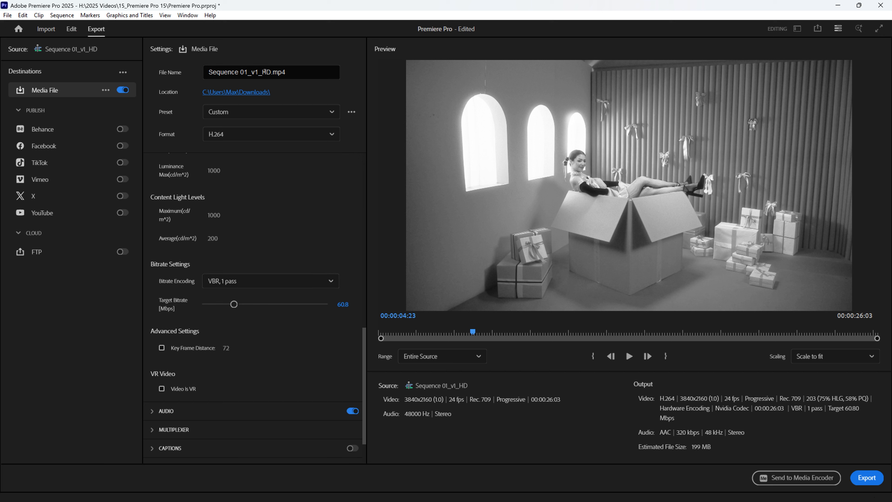
left_click(342, 304)
scroll(343, 359, "down", 1)
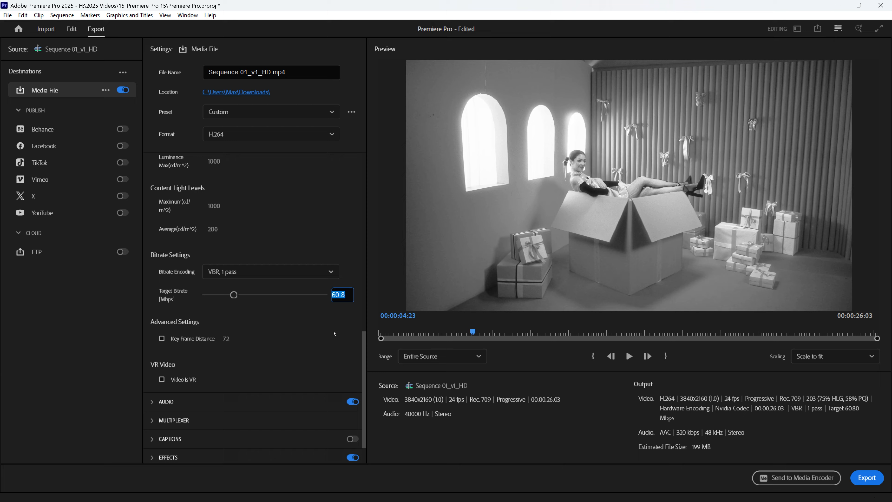
type("25")
key("Return")
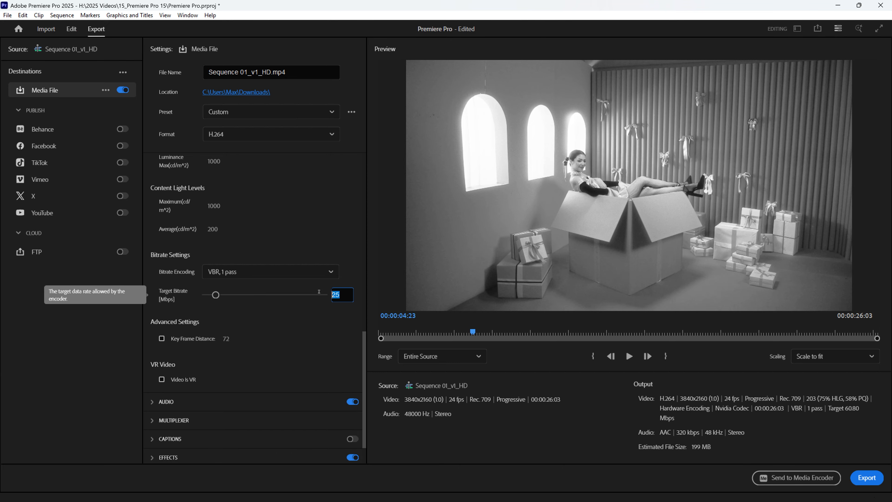
type("60")
key("Return")
scroll(355, 362, "down", 3)
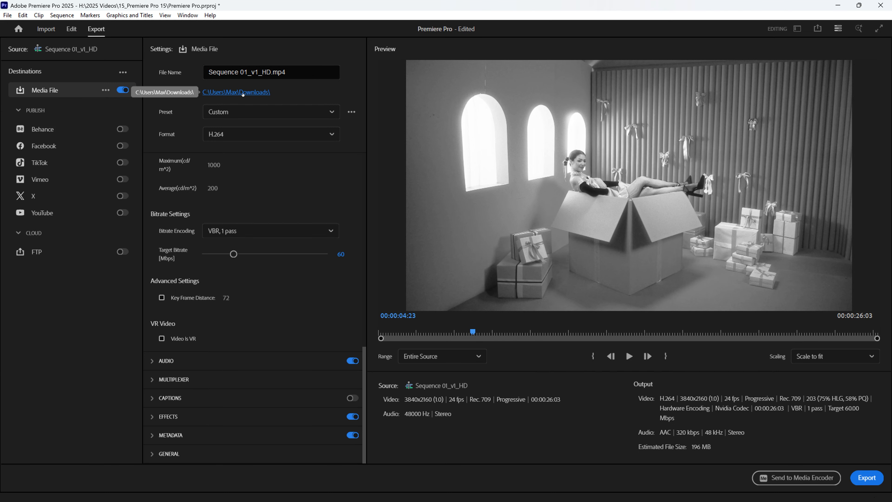
Look at the save location of the HD export without changing it.
scroll(253, 96, "up", 15)
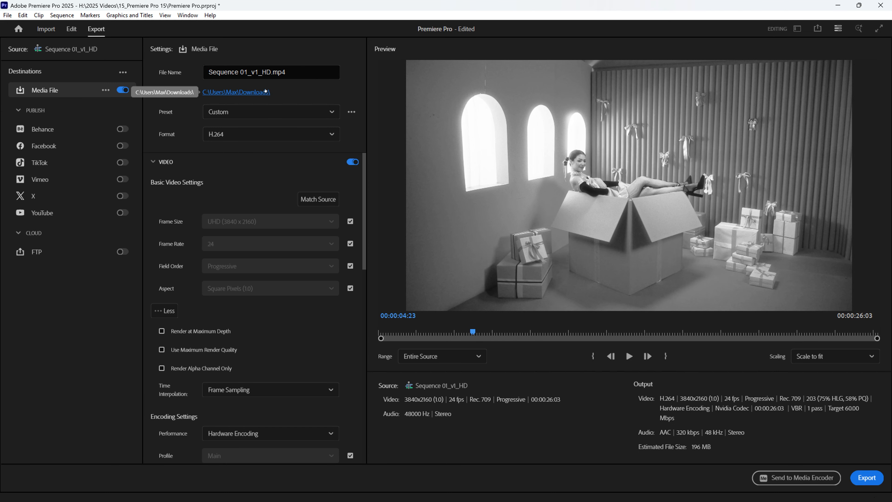
left_click(257, 93)
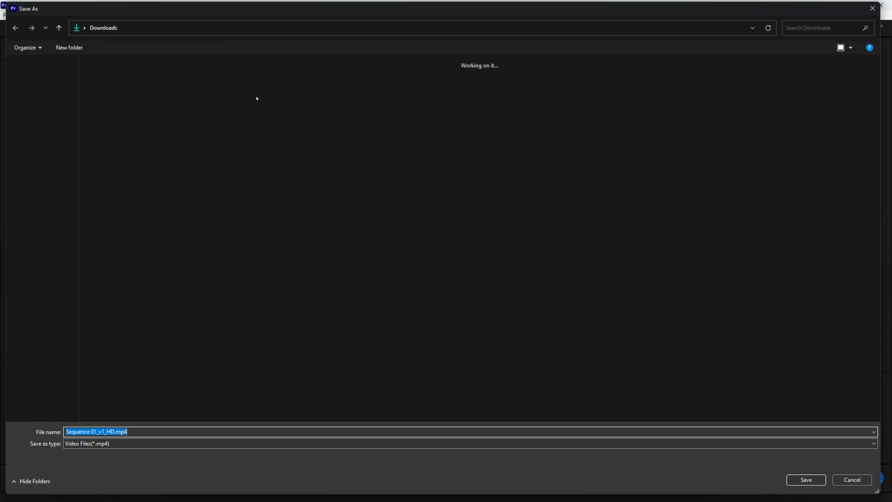
left_click(879, 7)
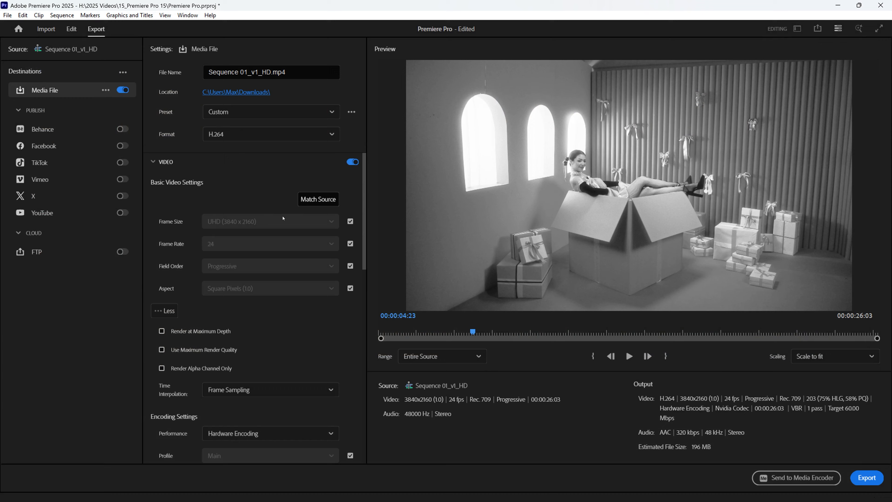
Review the remaining video settings and export Sequence 01_v1_HD.mp4 to the Downloads folder.
scroll(285, 269, "down", 3)
scroll(284, 269, "down", 2)
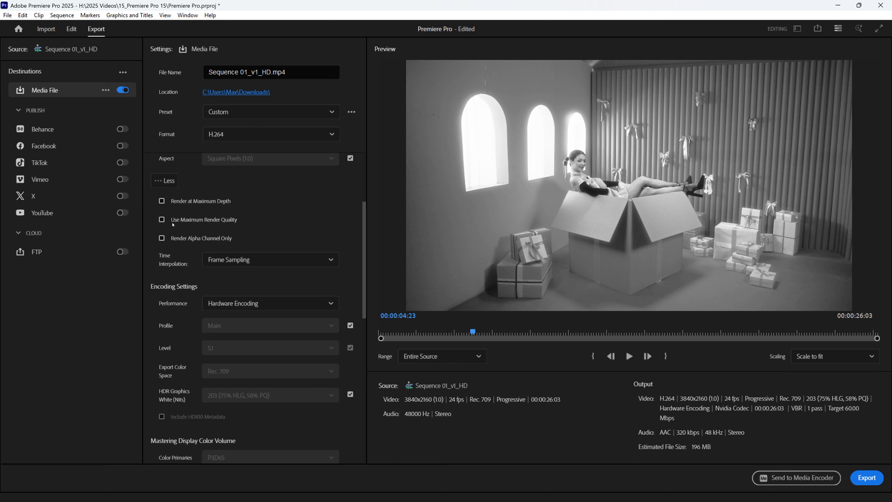
scroll(314, 278, "down", 10)
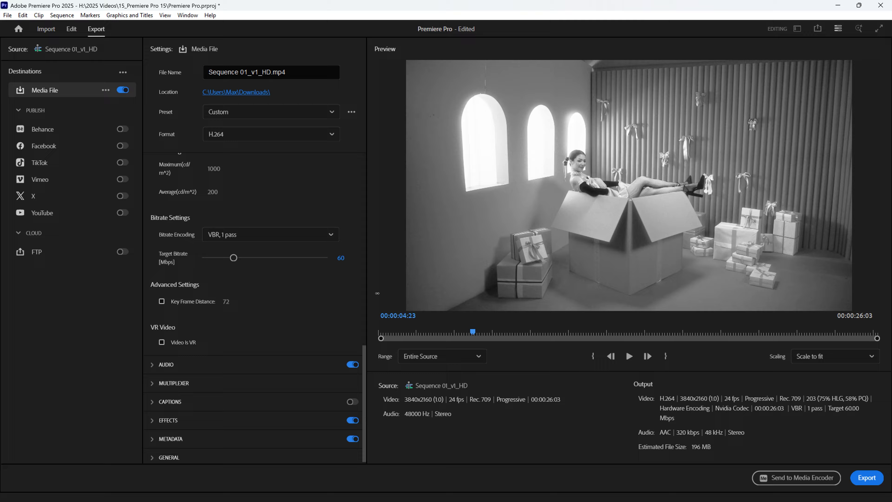
left_click(867, 477)
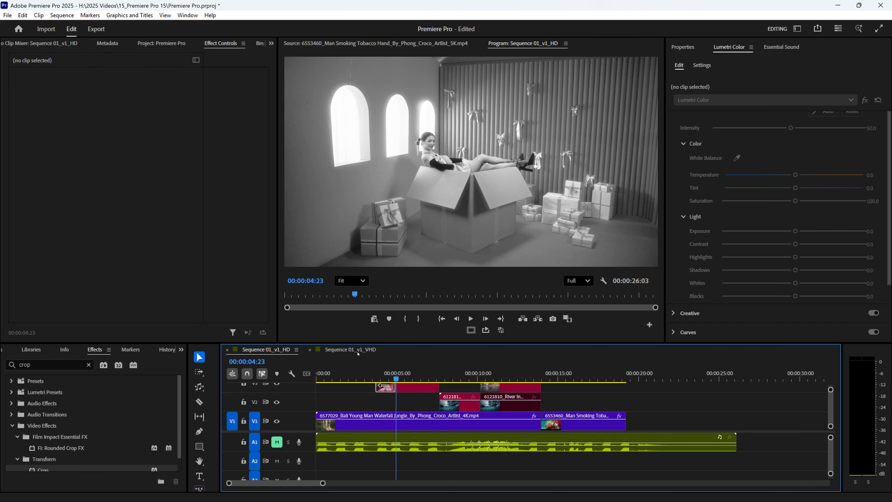
Open the export settings for Sequence 01_v1_VHD and match its basic video settings to the source.
left_click(365, 350)
left_click(463, 375)
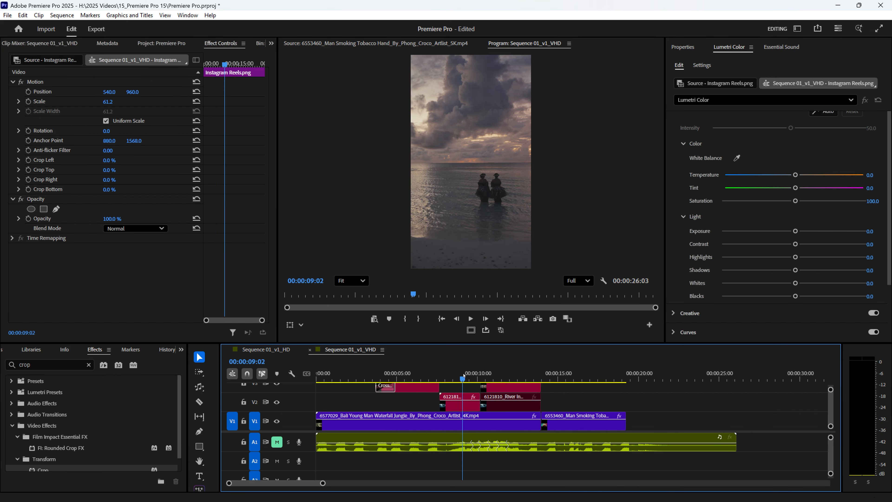
left_click(96, 28)
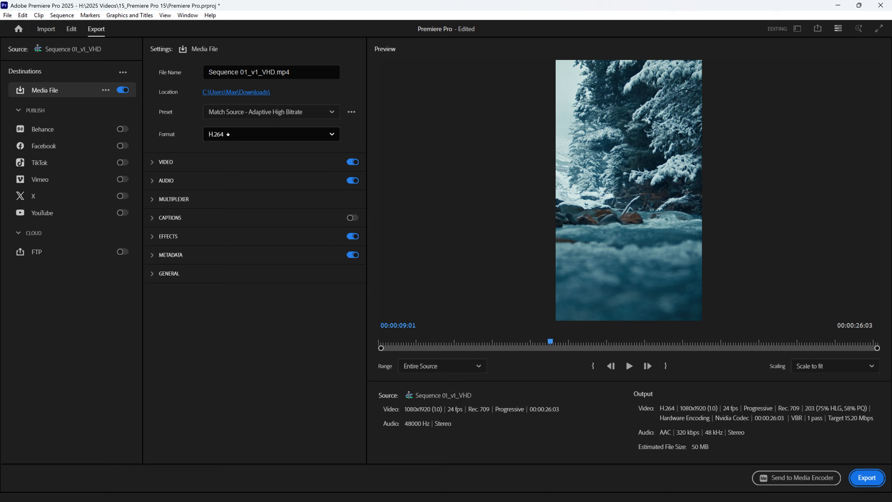
left_click(223, 160)
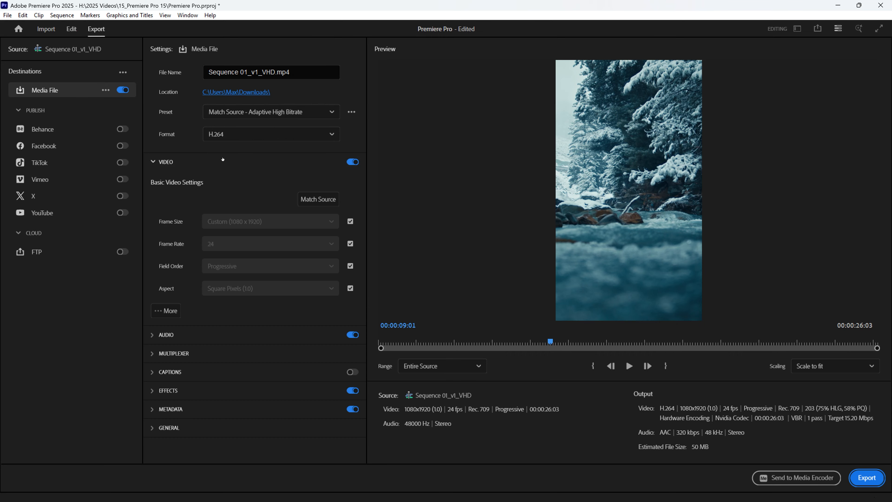
left_click(318, 199)
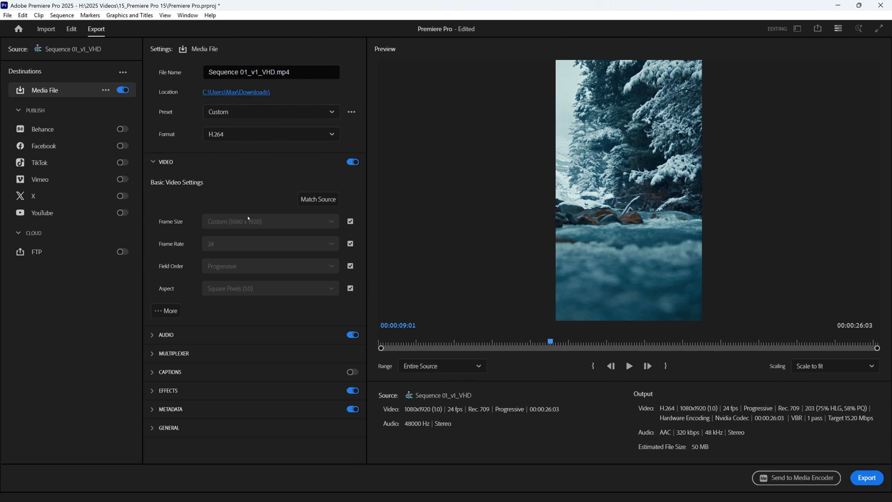
Expand the additional video settings and set the vertical export's target bitrate to 15 Mbps after trying 25 Mbps.
left_click(172, 310)
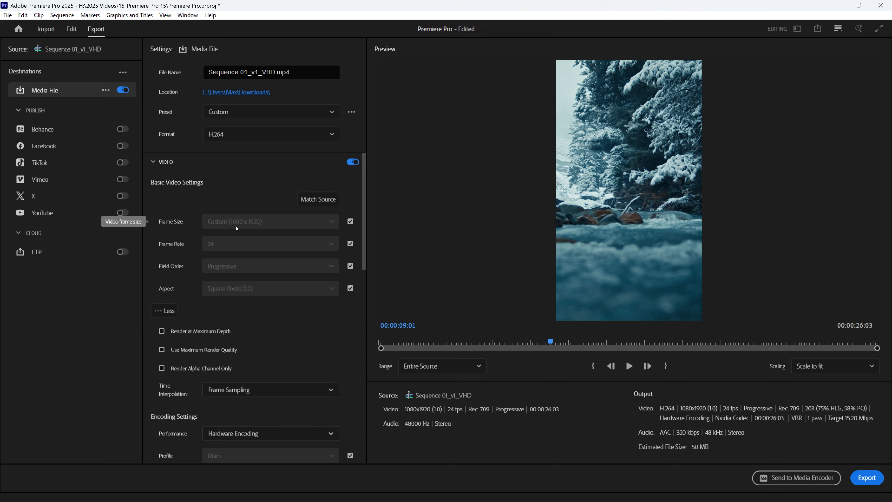
scroll(318, 341, "down", 10)
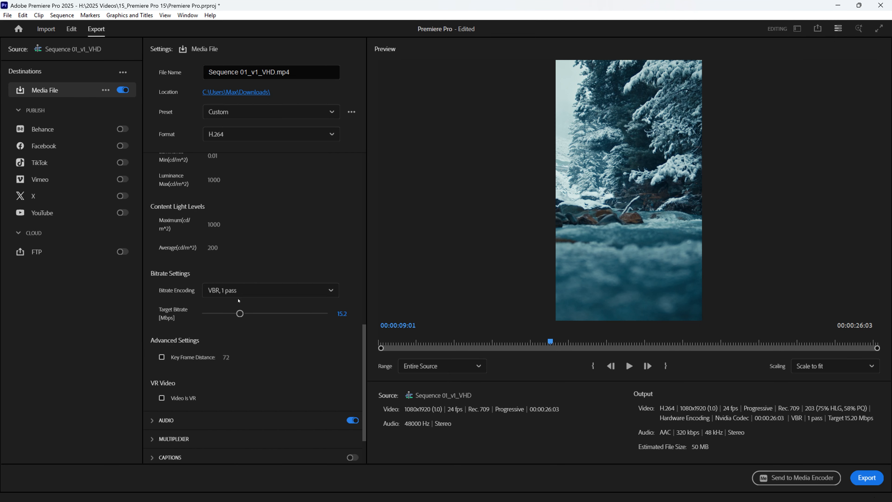
left_click(342, 313)
type("25")
key("Return")
left_click(341, 313)
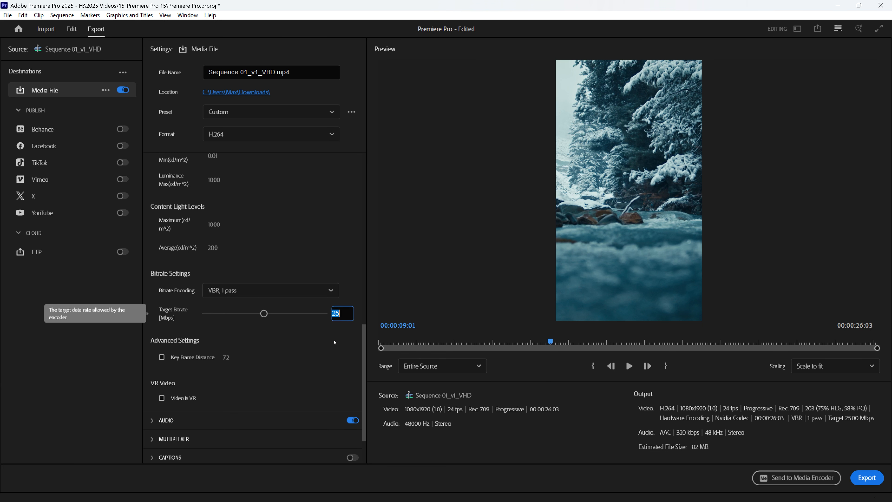
left_click(342, 314)
type("15")
key("Return")
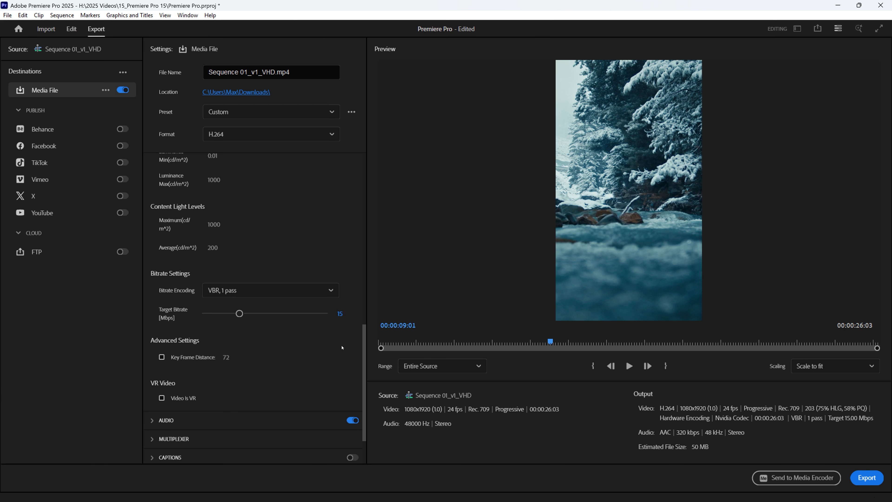